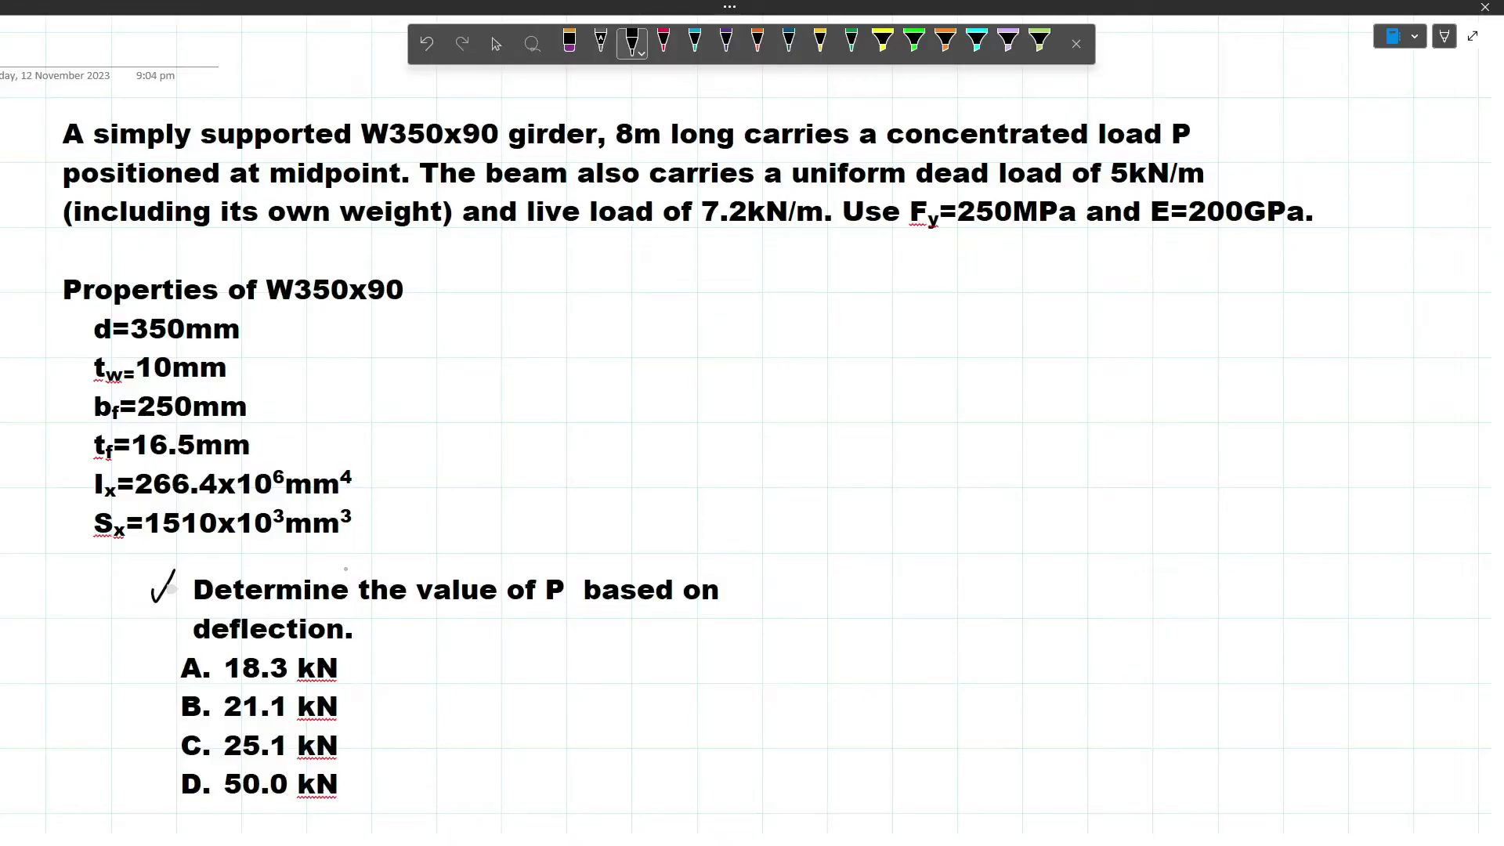
Underline "value of P based on deflection" in the first question.
left_click_drag(403, 602, 705, 607)
left_click_drag(202, 650, 343, 646)
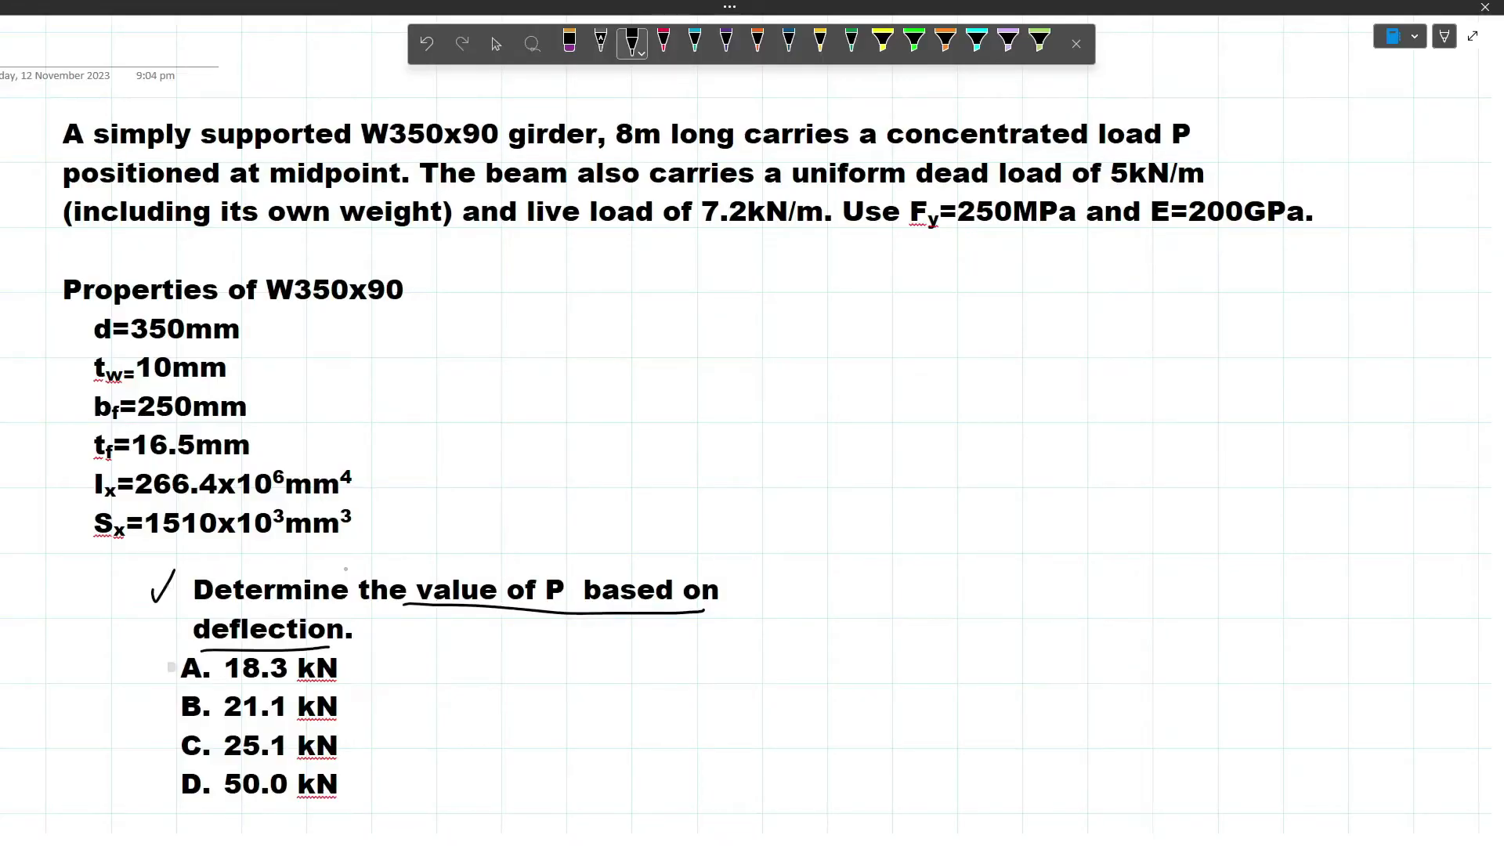
Highlight the problem statement passage by passage to read the girder description, uniform dead load, live load and material values.
left_click(495, 44)
left_click_drag(62, 134, 593, 134)
left_click(1020, 379)
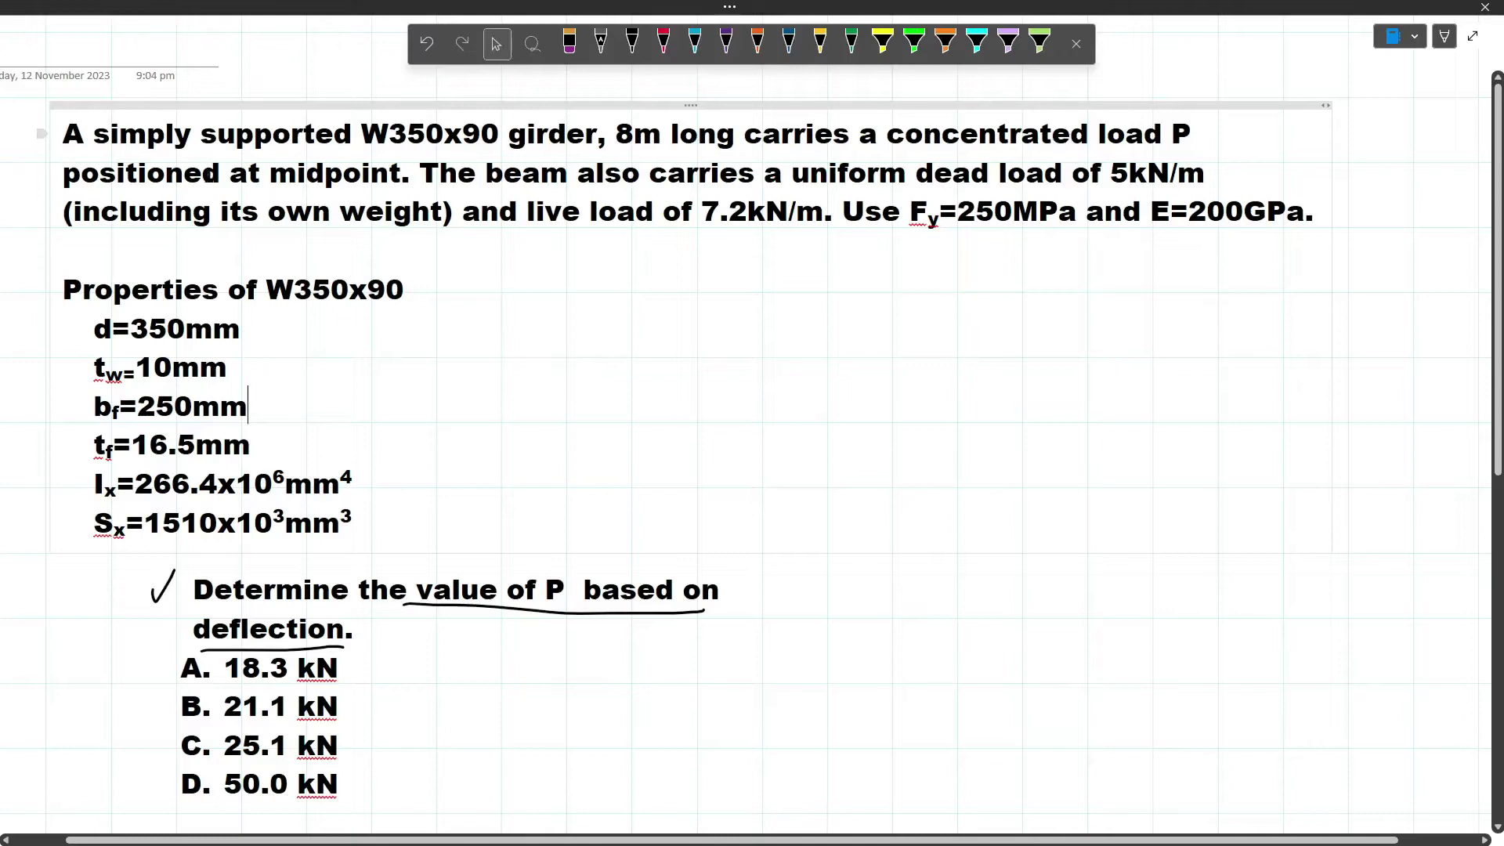
left_click_drag(433, 174, 1228, 171)
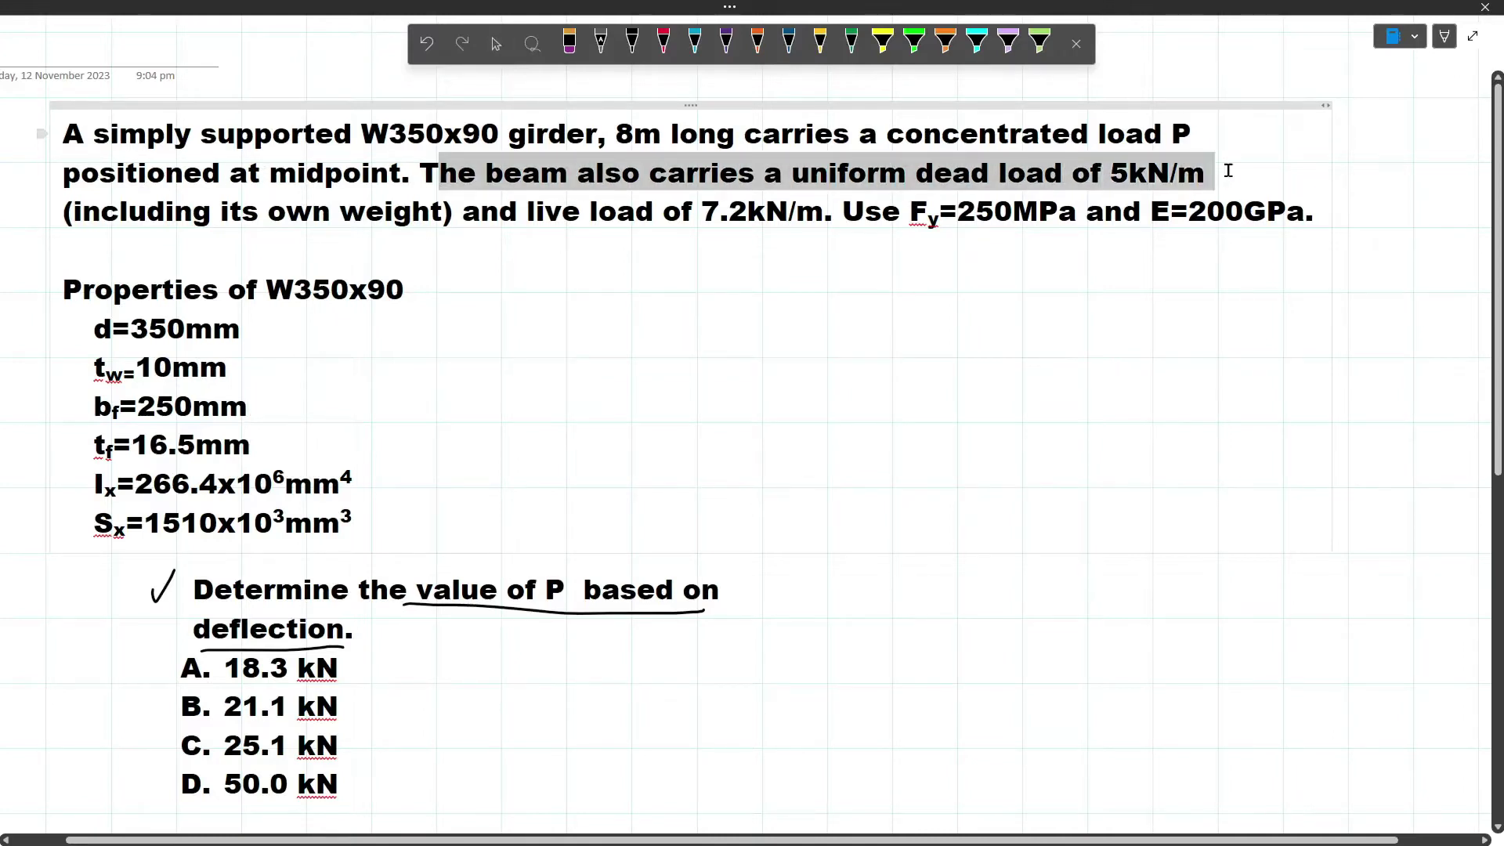
left_click(1227, 317)
left_click_drag(73, 210, 1302, 216)
left_click(877, 235)
Circle the W350x90 designation in black ink for emphasis and undo the circles.
left_click(632, 43)
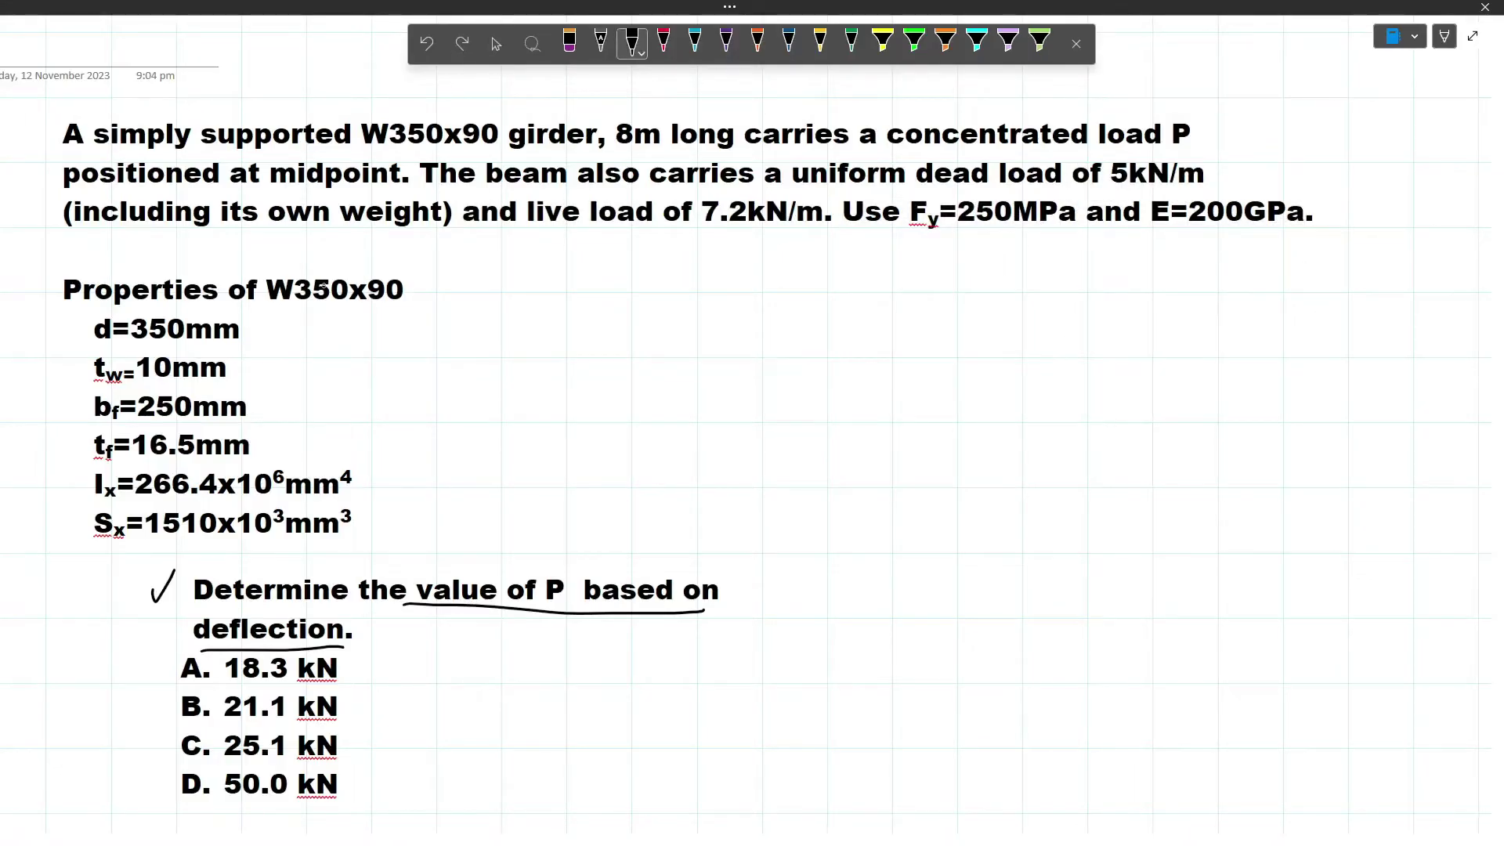
mouse_move(491, 112)
left_mouse_down()
mouse_move(421, 167)
mouse_move(470, 100)
left_mouse_up()
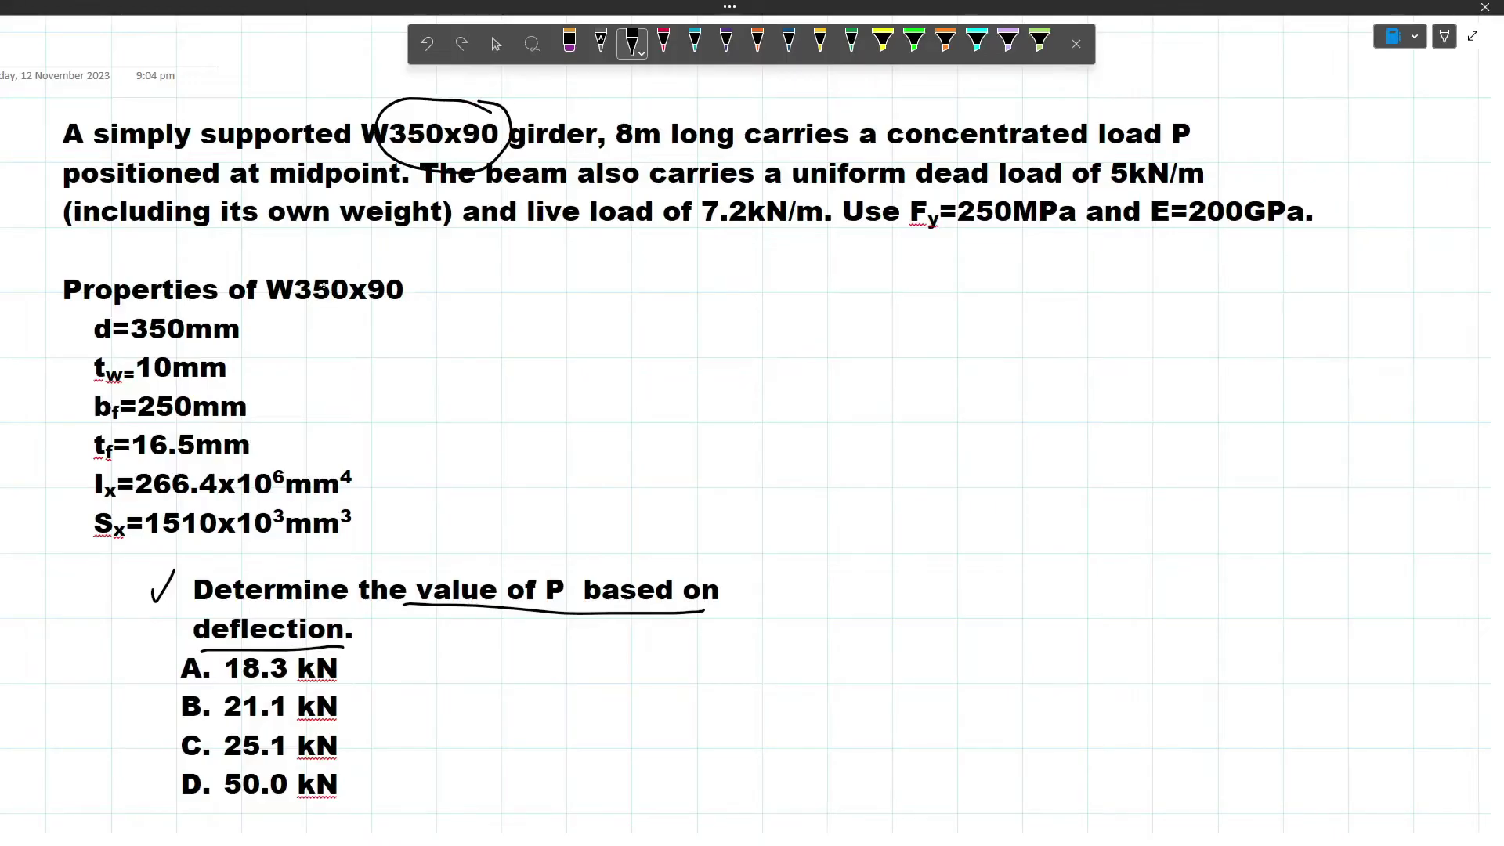
key("ctrl+z")
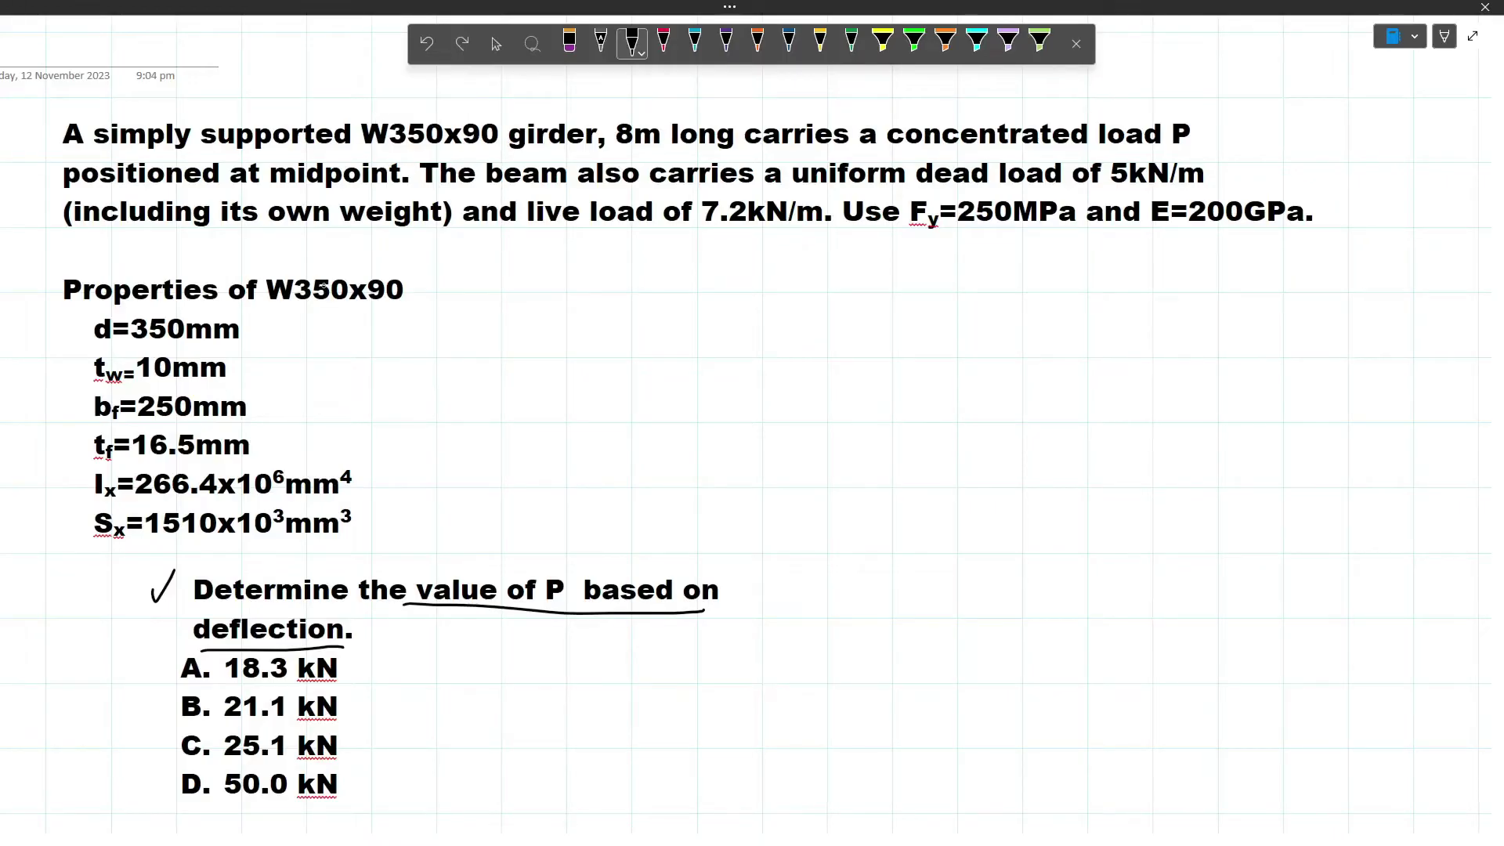
left_click_drag(435, 124, 408, 120)
key("ctrl+z")
Annotate the W350x90 designation with an arrow from 350 to "d" and an arrow from 90 to "kg/m".
left_click_drag(359, 76, 360, 94)
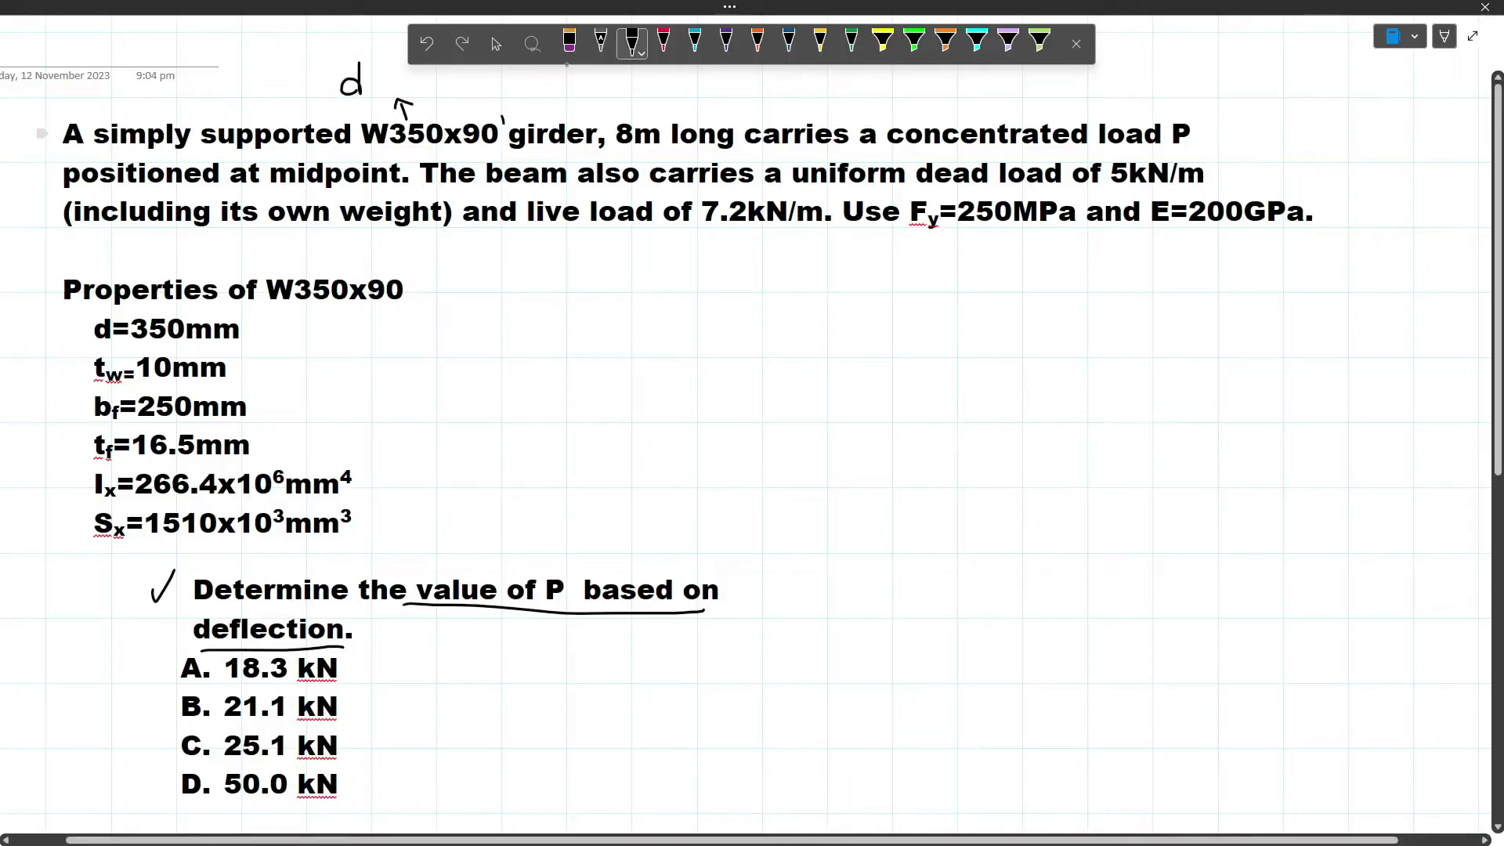
mouse_move(501, 111)
left_mouse_down()
mouse_move(486, 155)
mouse_move(516, 99)
left_mouse_up()
key("ctrl+z")
left_click_drag(533, 83, 545, 100)
left_click_drag(527, 101, 556, 99)
mouse_move(537, 110)
left_mouse_down()
mouse_move(552, 122)
mouse_move(511, 155)
mouse_move(462, 113)
left_mouse_up()
key("ctrl+z")
Underline "uniform dead load" and "(including its own weight)" in the problem statement for emphasis, undoing each mark.
left_click_drag(789, 186, 1081, 189)
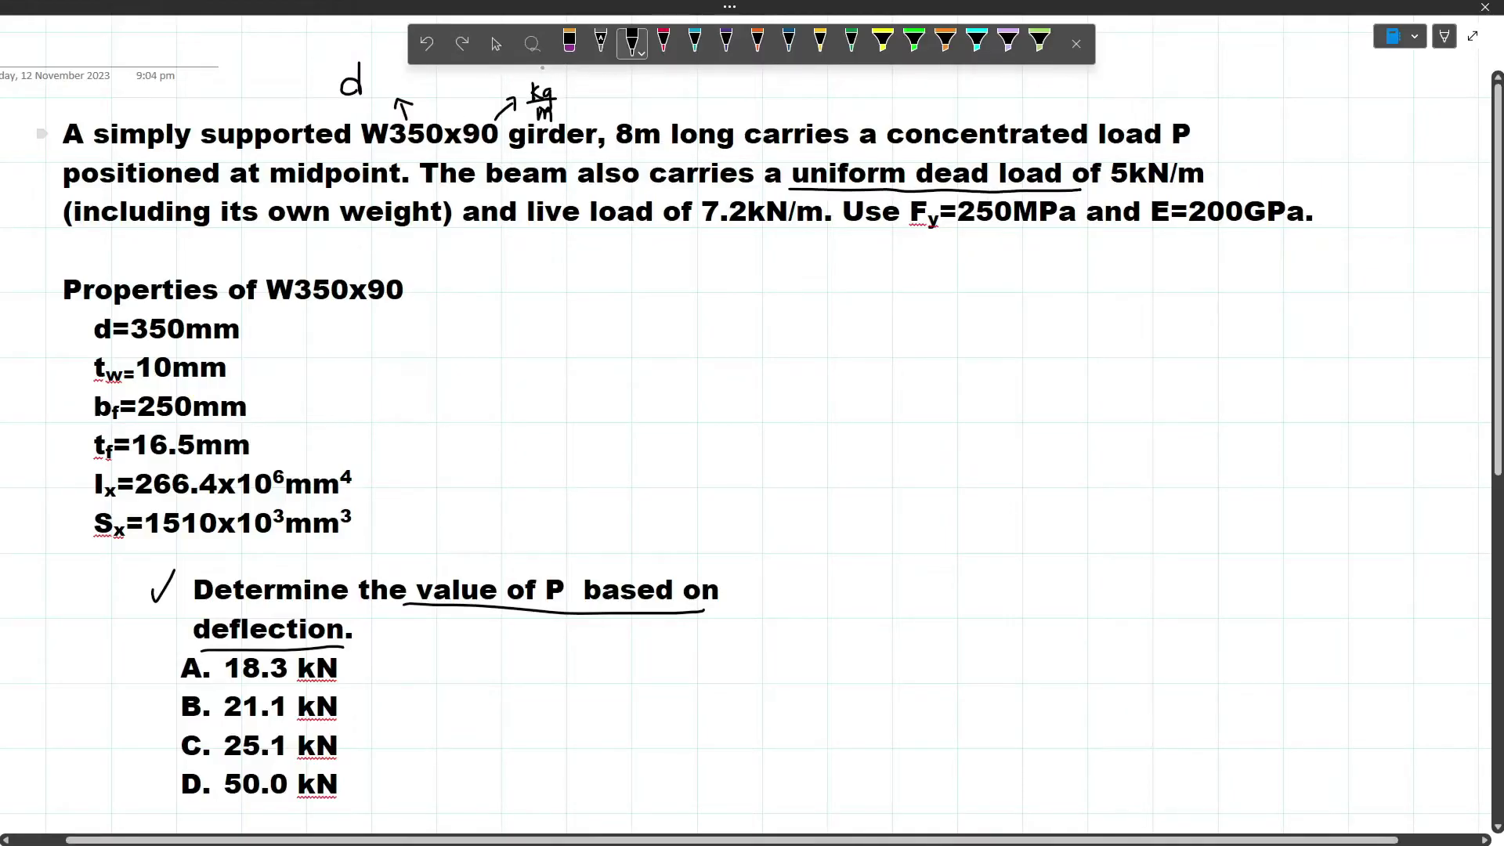
key("ctrl+z")
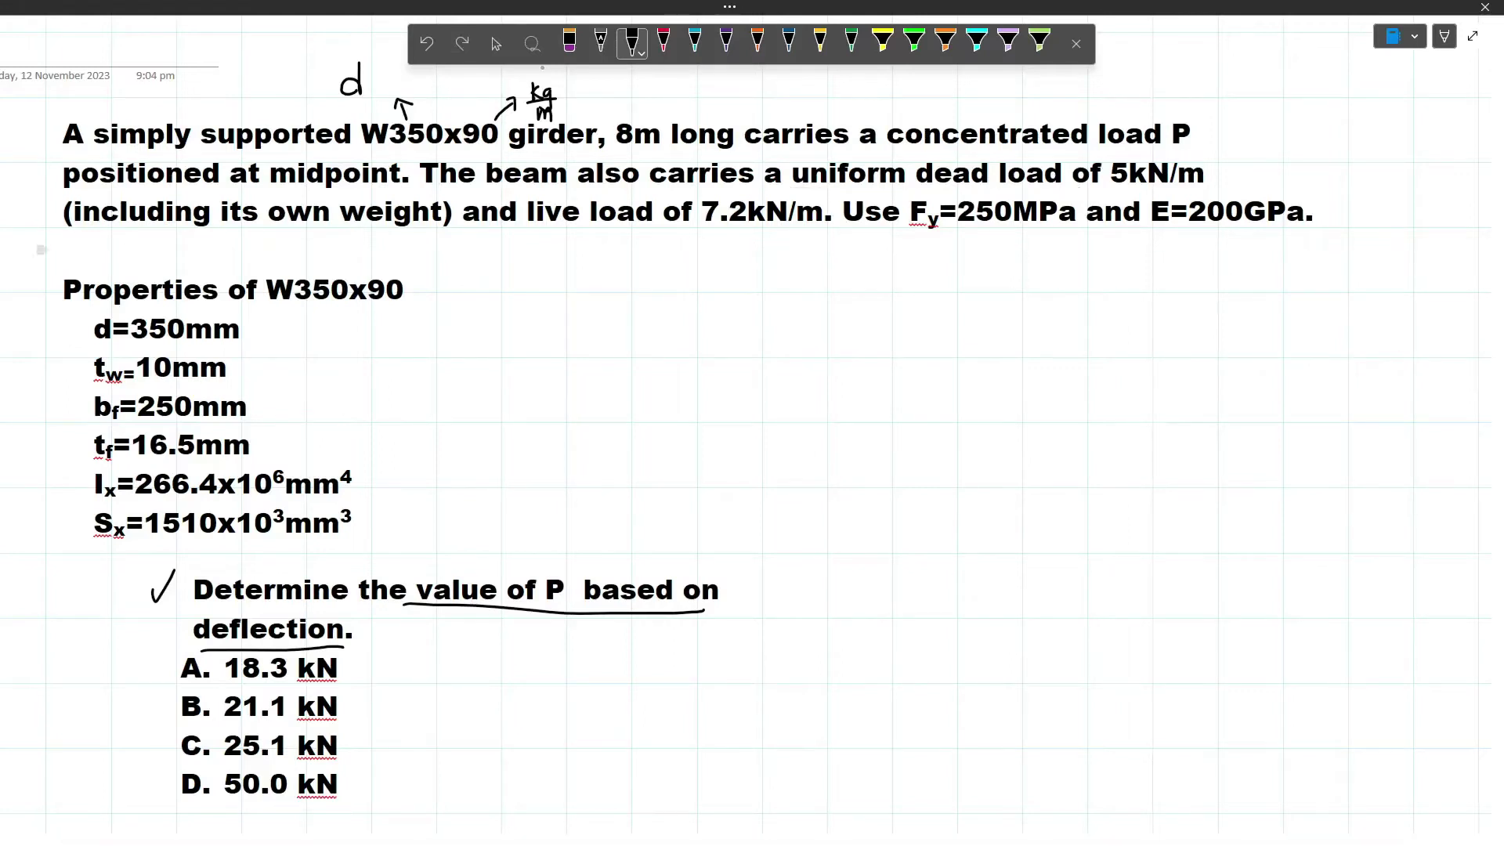
left_click_drag(69, 222, 411, 229)
key("ctrl+z")
mouse_move(496, 110)
left_mouse_down()
mouse_move(458, 124)
mouse_move(511, 108)
left_mouse_up()
key("ctrl+z")
left_click_drag(59, 238, 434, 224)
key("ctrl+z")
left_click_drag(75, 234, 451, 226)
key("ctrl+z")
Handwrite the load equation "w = 5 kN/m" beside the section properties.
left_click_drag(655, 333, 677, 336)
left_click_drag(684, 341, 770, 356)
left_click_drag(774, 356, 785, 330)
left_click_drag(758, 357, 792, 357)
left_click_drag(772, 380, 788, 380)
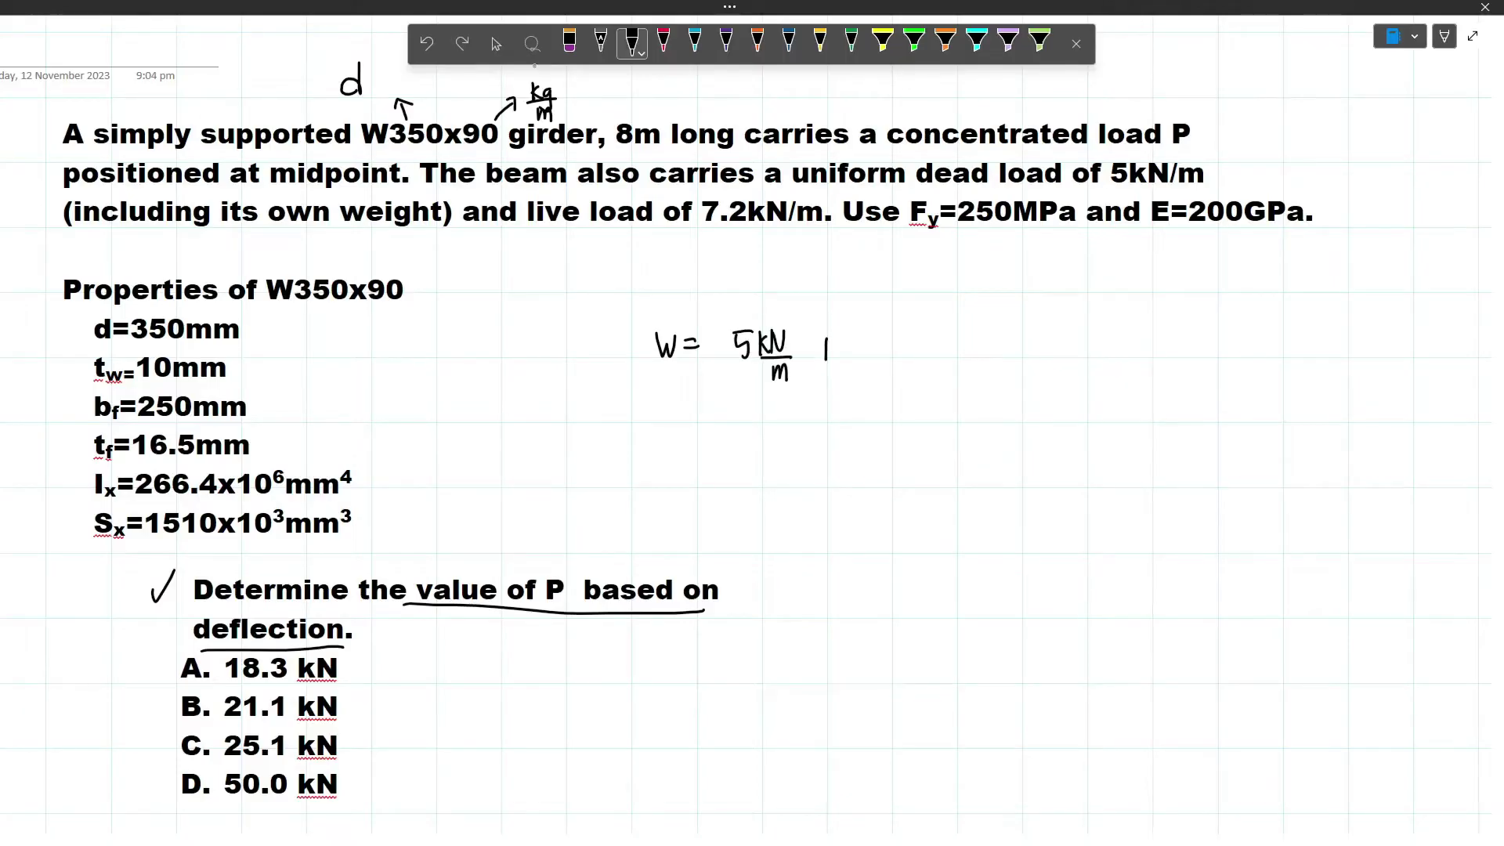
Extend the load equation with the self-weight term "+ 90 kg/m (9.81/1000)".
left_click_drag(891, 336, 884, 354)
left_click_drag(901, 336, 902, 352)
mouse_move(929, 332)
left_mouse_down()
mouse_move(941, 373)
mouse_move(955, 356)
left_mouse_up()
left_click_drag(935, 393, 950, 392)
left_click_drag(987, 318, 983, 401)
mouse_move(953, 314)
left_mouse_down()
mouse_move(916, 349)
mouse_move(946, 318)
mouse_move(996, 362)
mouse_move(1021, 352)
left_mouse_up()
key("ctrl+z")
left_click(1008, 353)
mouse_move(1042, 299)
left_mouse_down()
mouse_move(869, 339)
mouse_move(1016, 291)
mouse_move(1053, 402)
left_mouse_up()
key("ctrl+z")
mouse_move(794, 317)
left_mouse_down()
mouse_move(750, 318)
mouse_move(769, 313)
left_mouse_up()
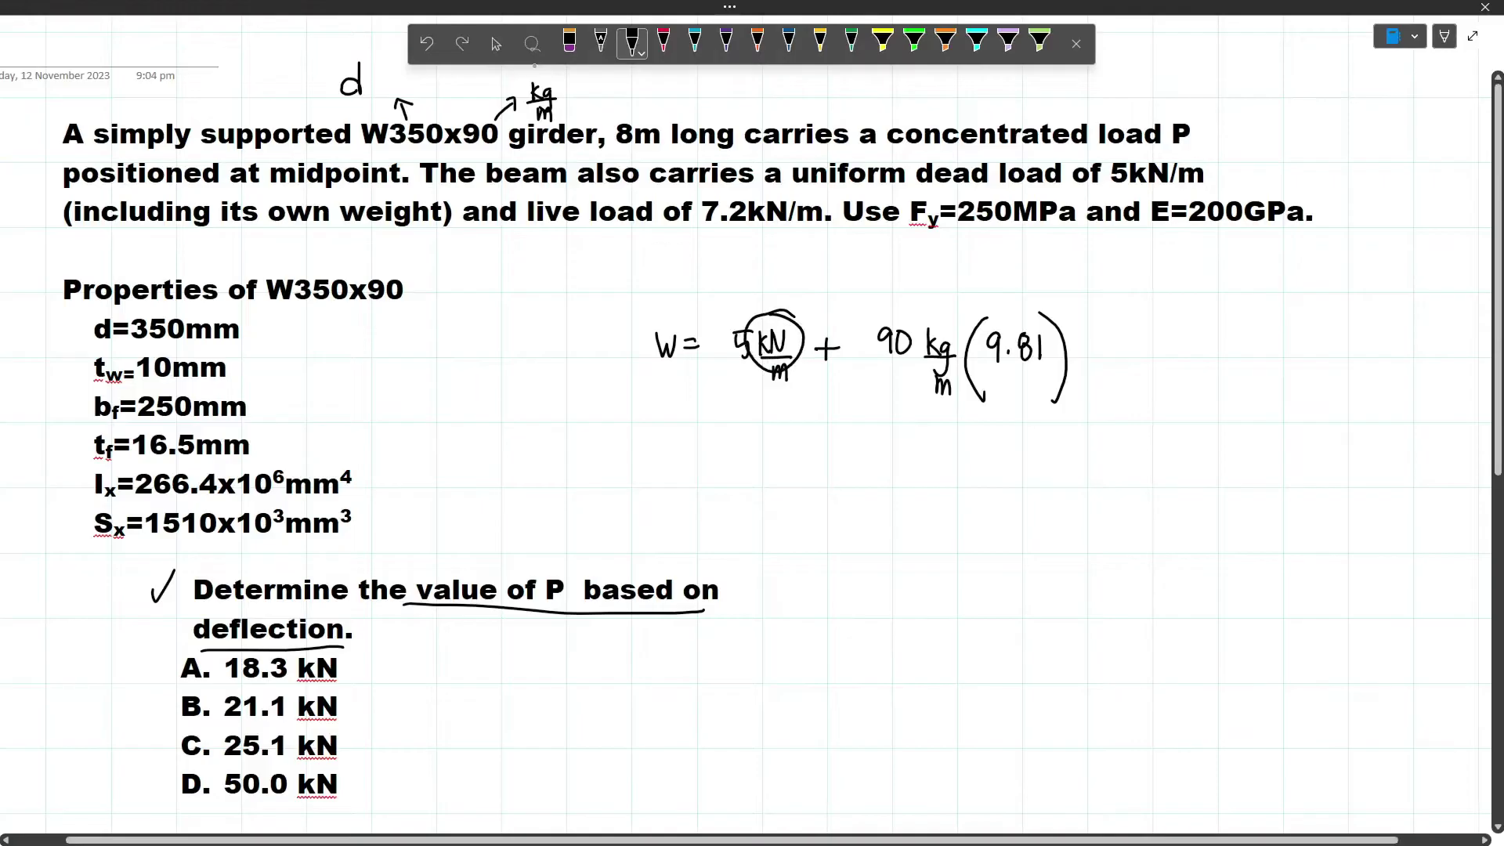
mouse_move(977, 366)
left_mouse_down()
mouse_move(1057, 365)
mouse_move(1014, 379)
mouse_move(1030, 378)
left_mouse_up()
left_click_drag(1051, 375, 1050, 377)
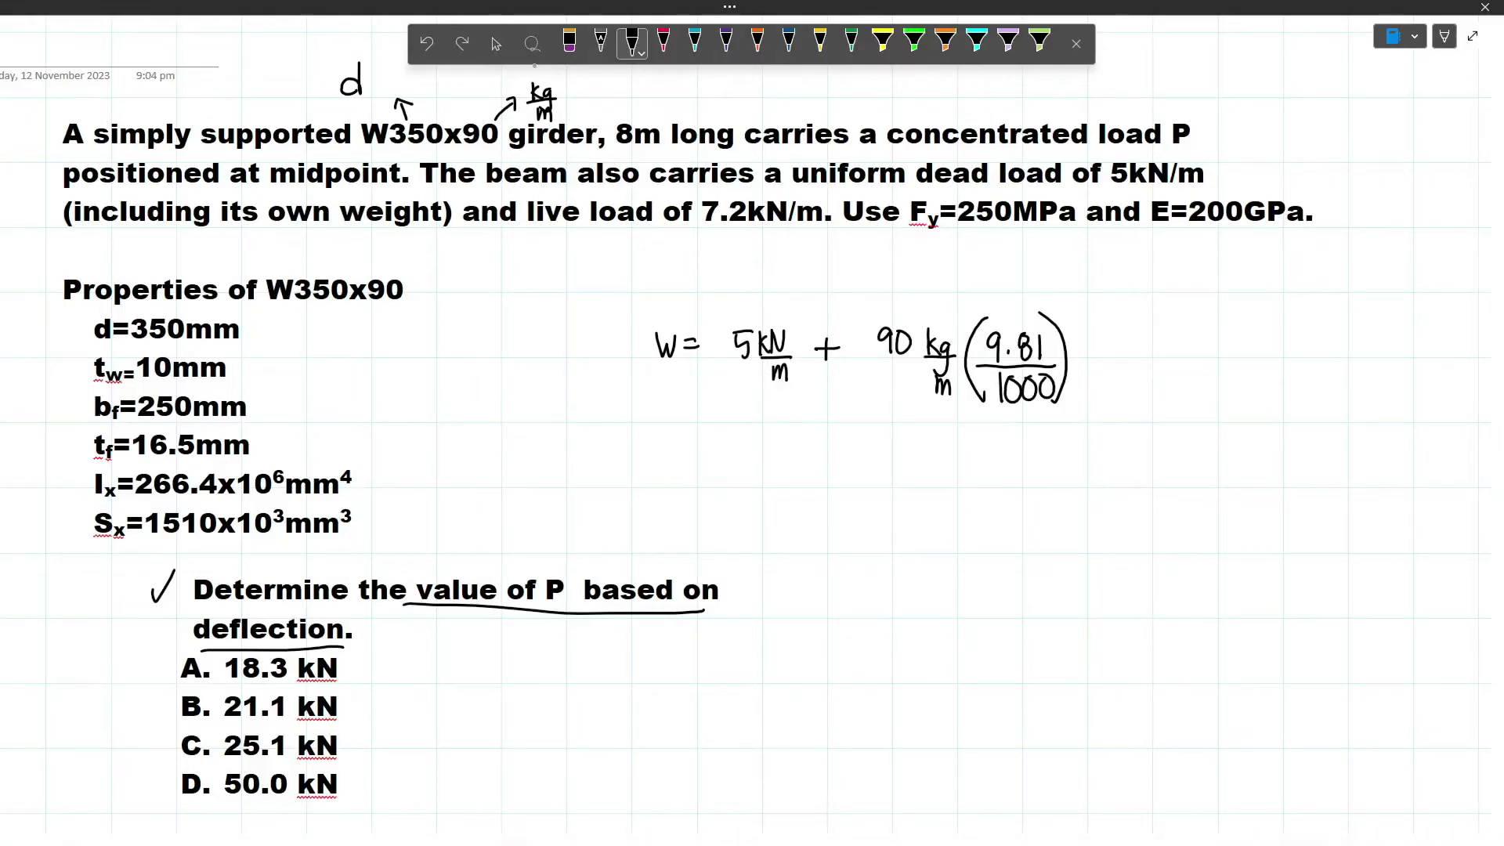
Add an arrow pointing to the unit "kN/m" after the self-weight term and undo the circles drawn for emphasis.
mouse_move(1067, 290)
left_mouse_down()
mouse_move(875, 332)
mouse_move(1058, 283)
left_mouse_up()
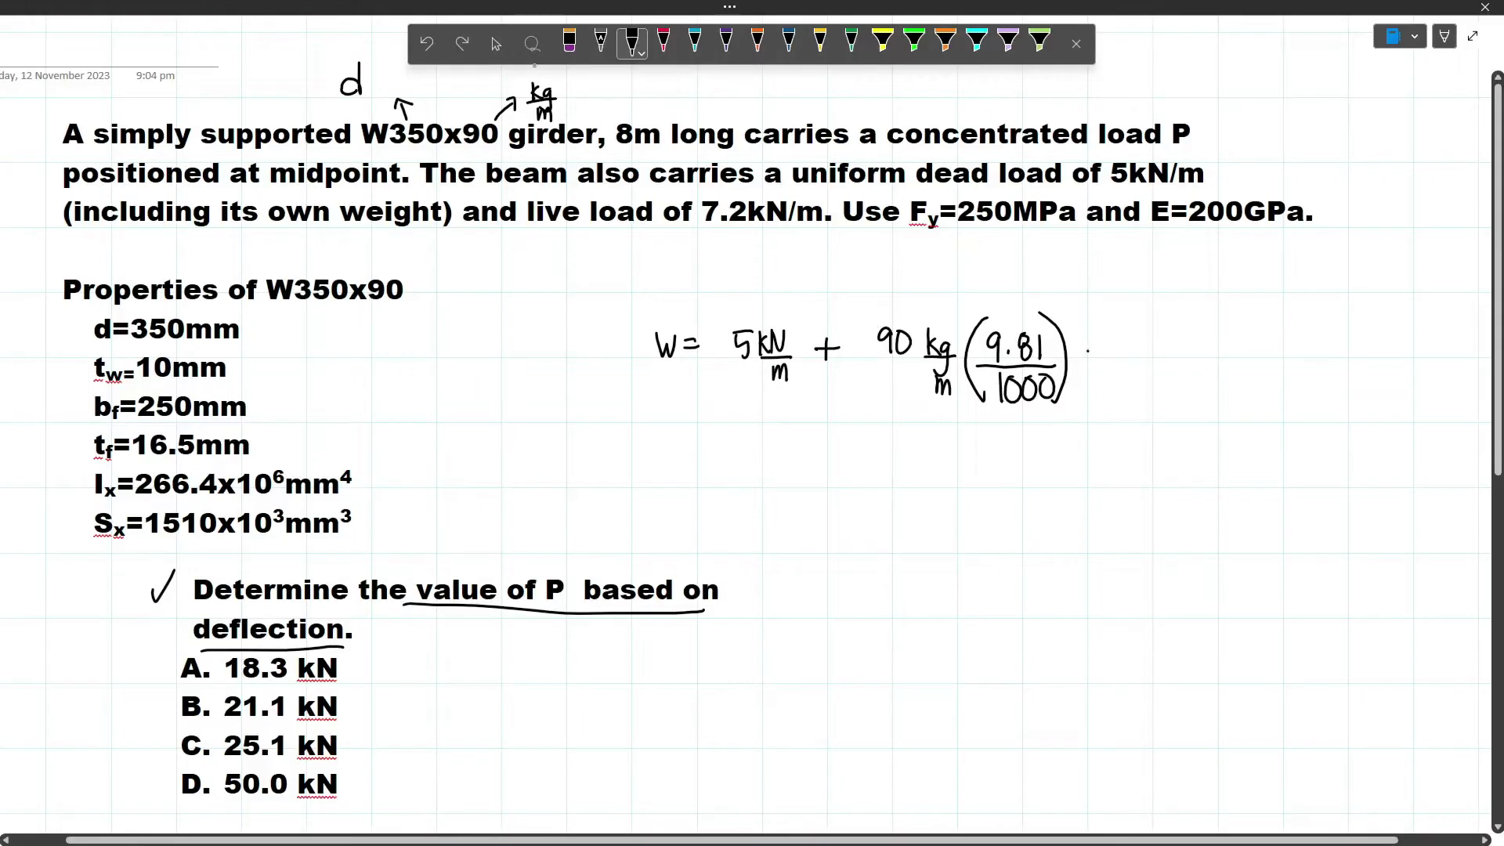
left_click_drag(1087, 351, 1112, 337)
mouse_move(1125, 317)
left_mouse_down()
mouse_move(1127, 345)
mouse_move(1137, 321)
left_mouse_up()
left_click_drag(1137, 349, 1155, 320)
left_click_drag(1125, 349, 1158, 348)
left_click_drag(1139, 374, 1155, 373)
left_click_drag(680, 314, 676, 316)
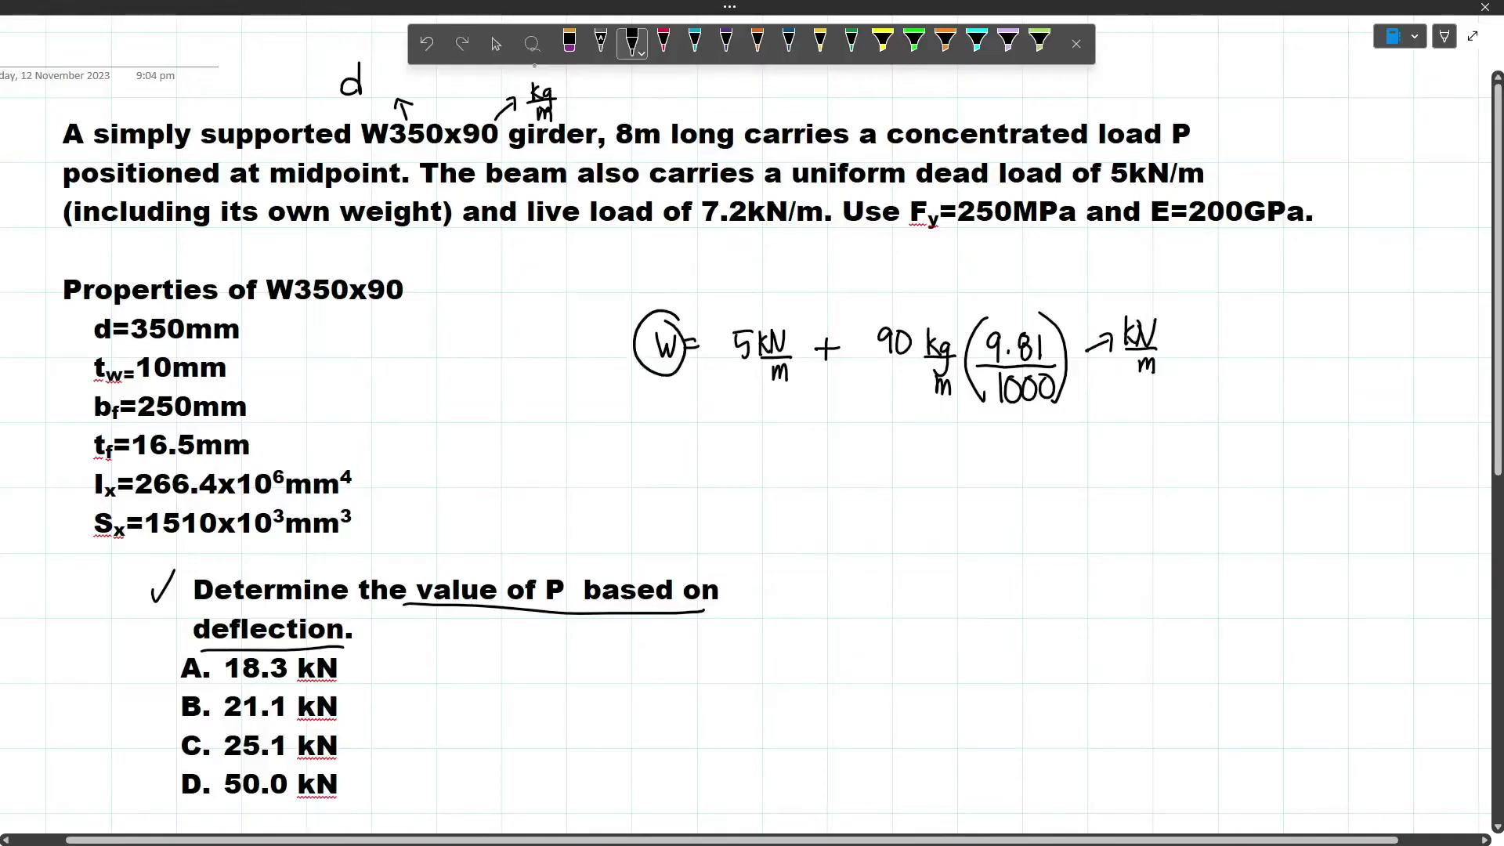
mouse_move(1021, 289)
left_mouse_down()
mouse_move(1140, 301)
mouse_move(719, 365)
mouse_move(1142, 302)
left_mouse_up()
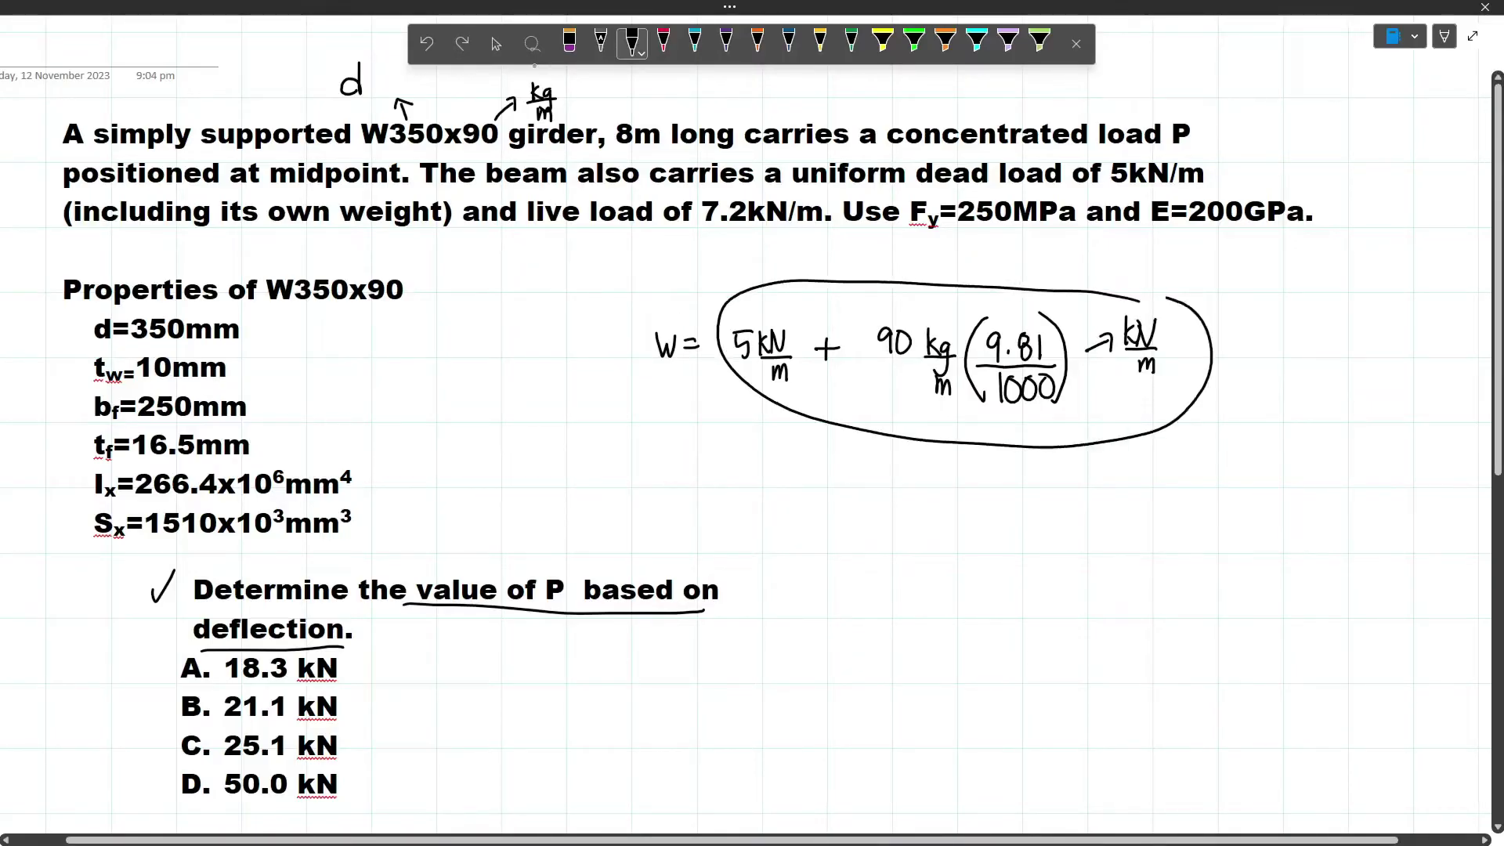
key("ctrl+z")
Delete the self-weight term and its unit note from the load equation, and move "w = 5 kN/m" closer to the section properties.
key("Escape")
left_click_drag(891, 309, 1096, 411)
left_click(1222, 436)
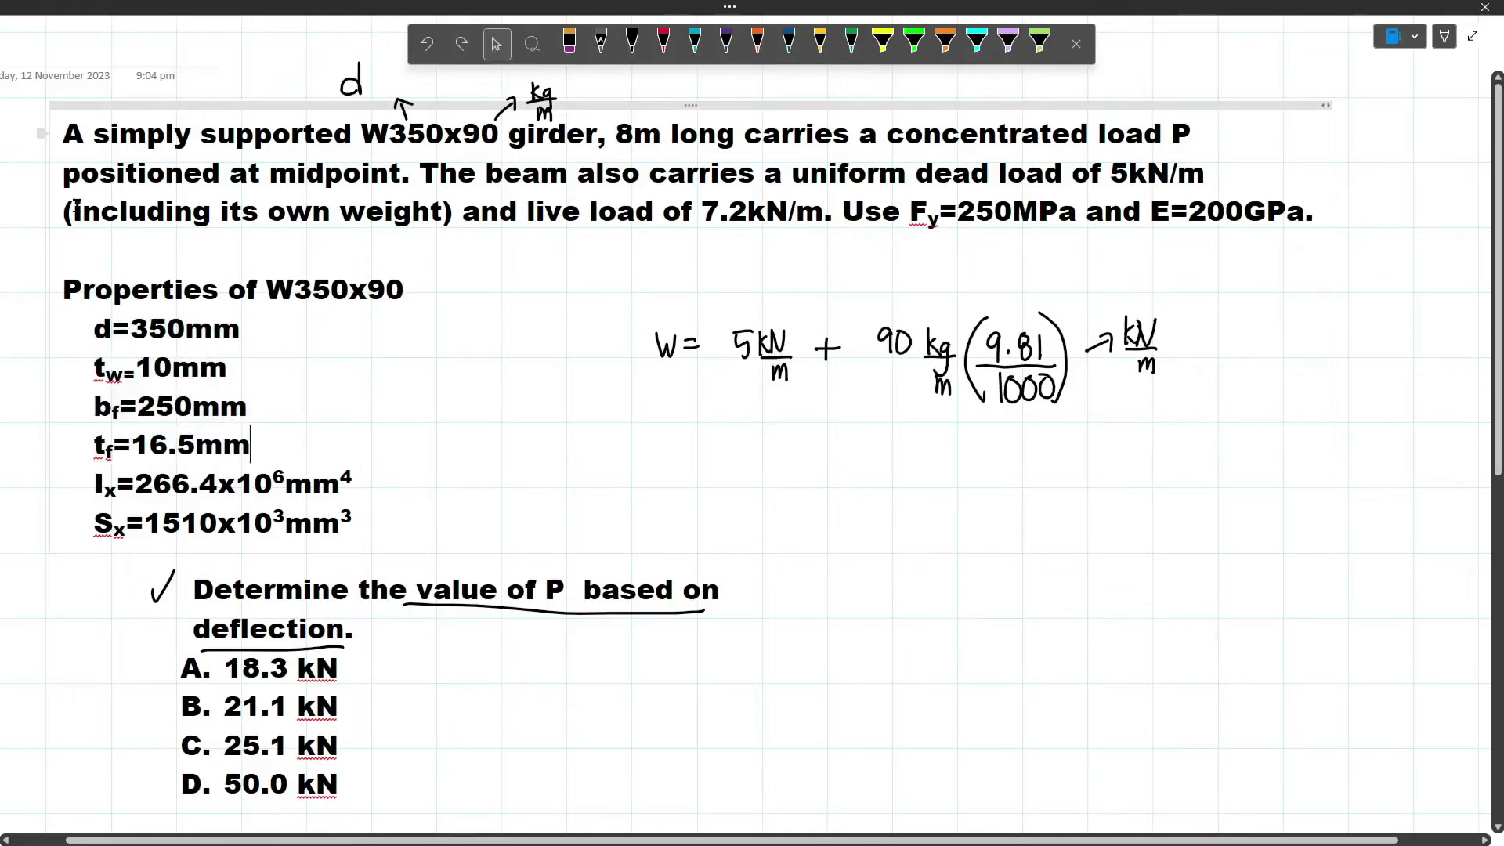
left_click_drag(74, 211, 432, 211)
mouse_move(1167, 292)
left_mouse_down()
mouse_move(862, 299)
mouse_move(1019, 423)
left_mouse_up()
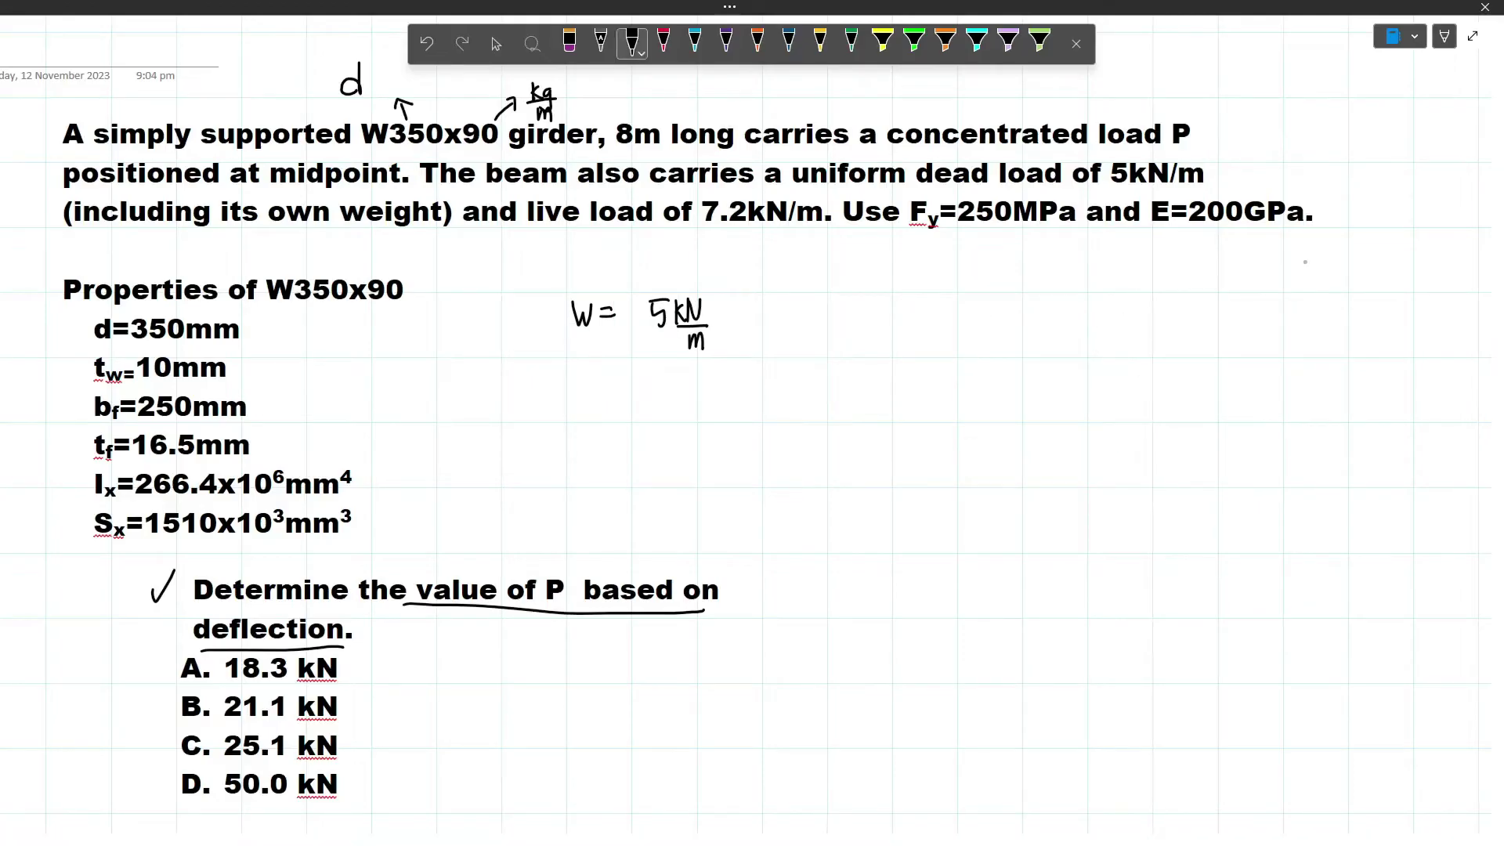
Sketch a simply supported beam labelled 8m, with a red uniform load across the full span.
left_click_drag(616, 150, 748, 150)
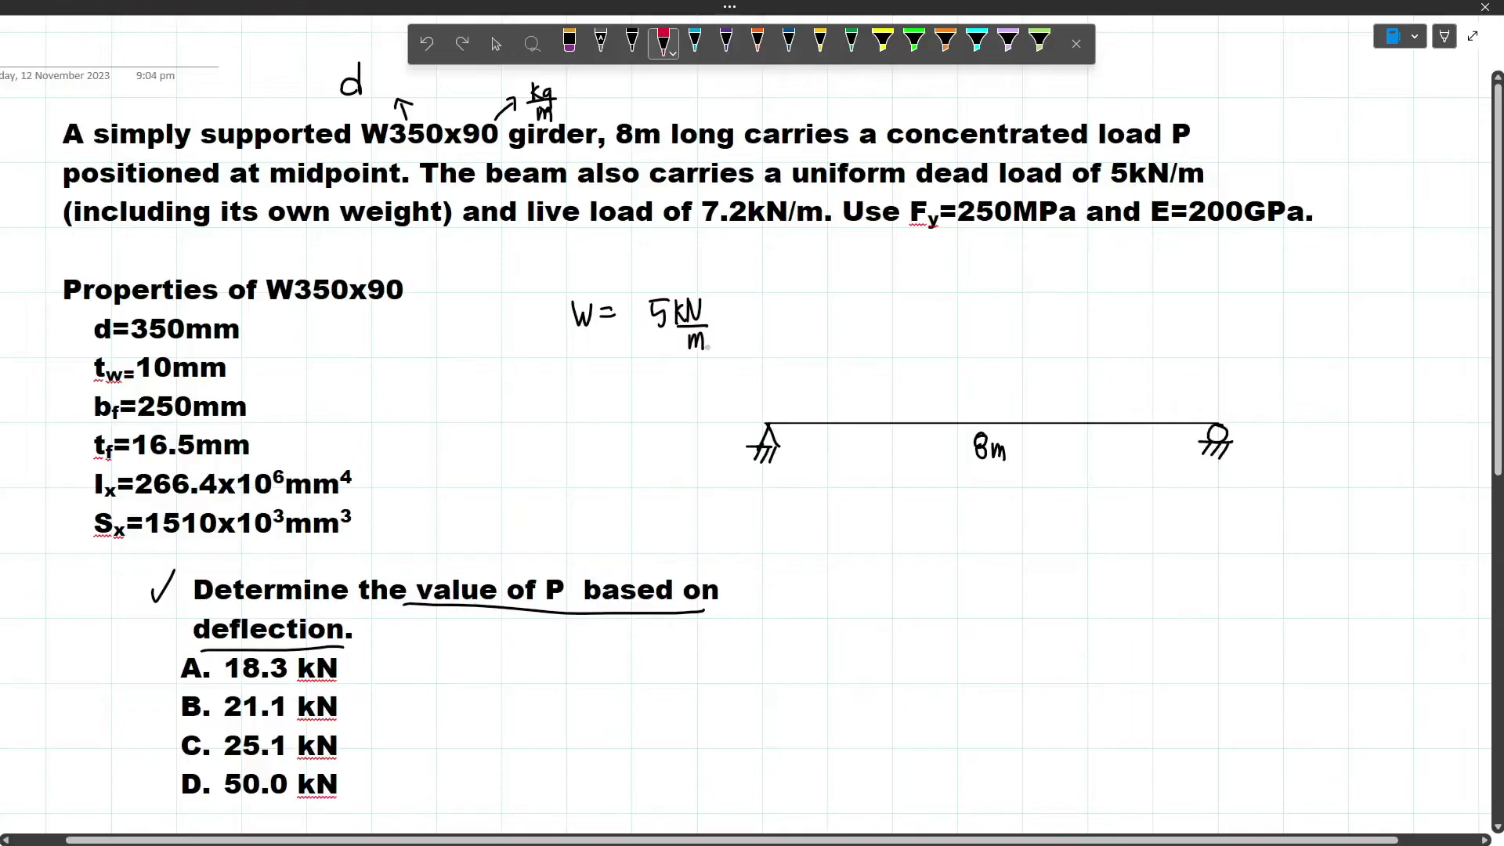
mouse_move(1002, 348)
left_mouse_down()
mouse_move(988, 407)
mouse_move(1014, 368)
left_mouse_up()
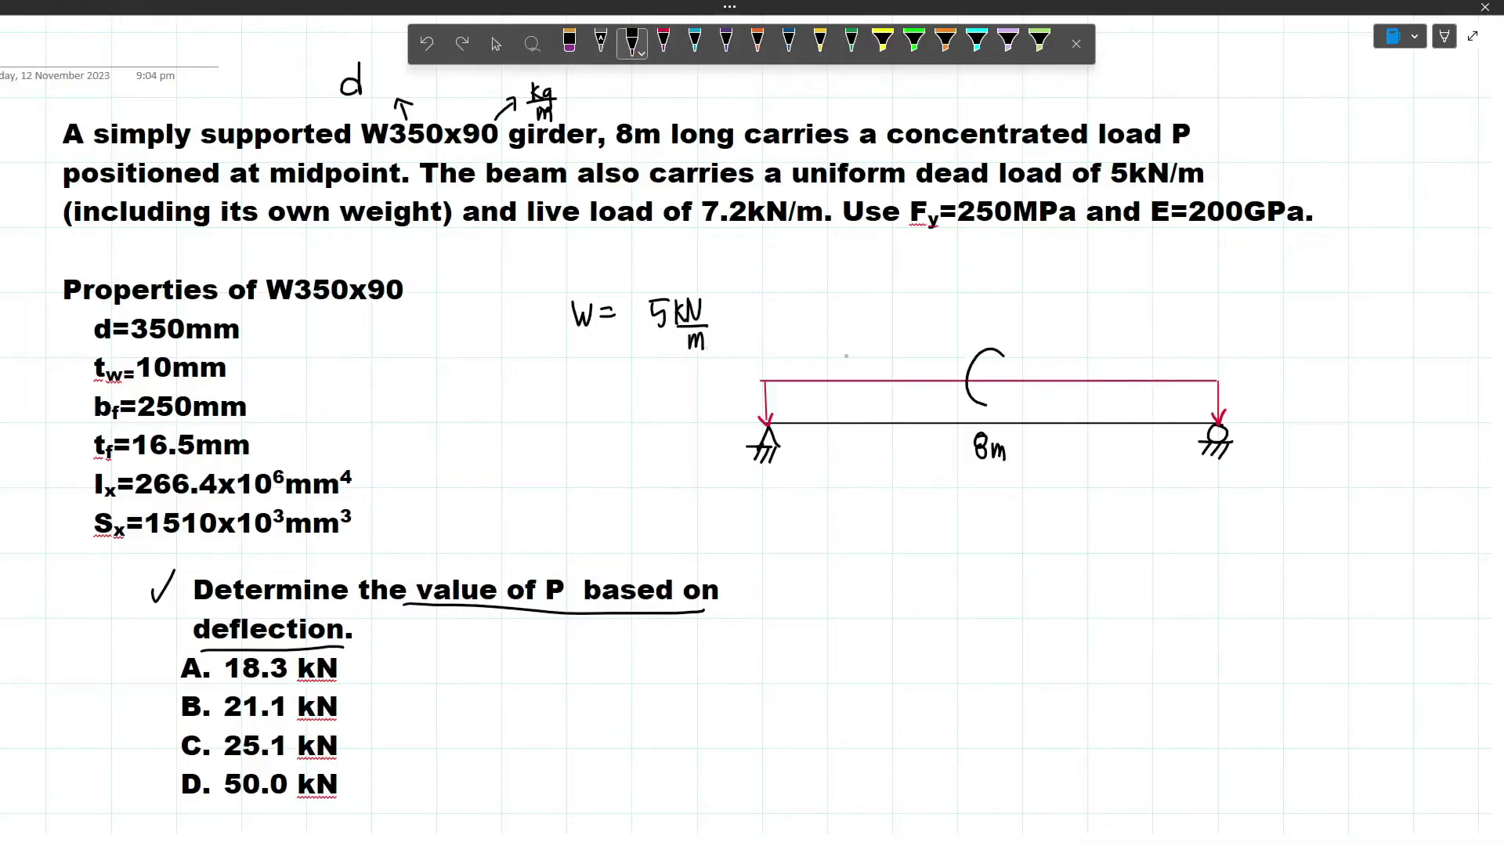
key("ctrl+z")
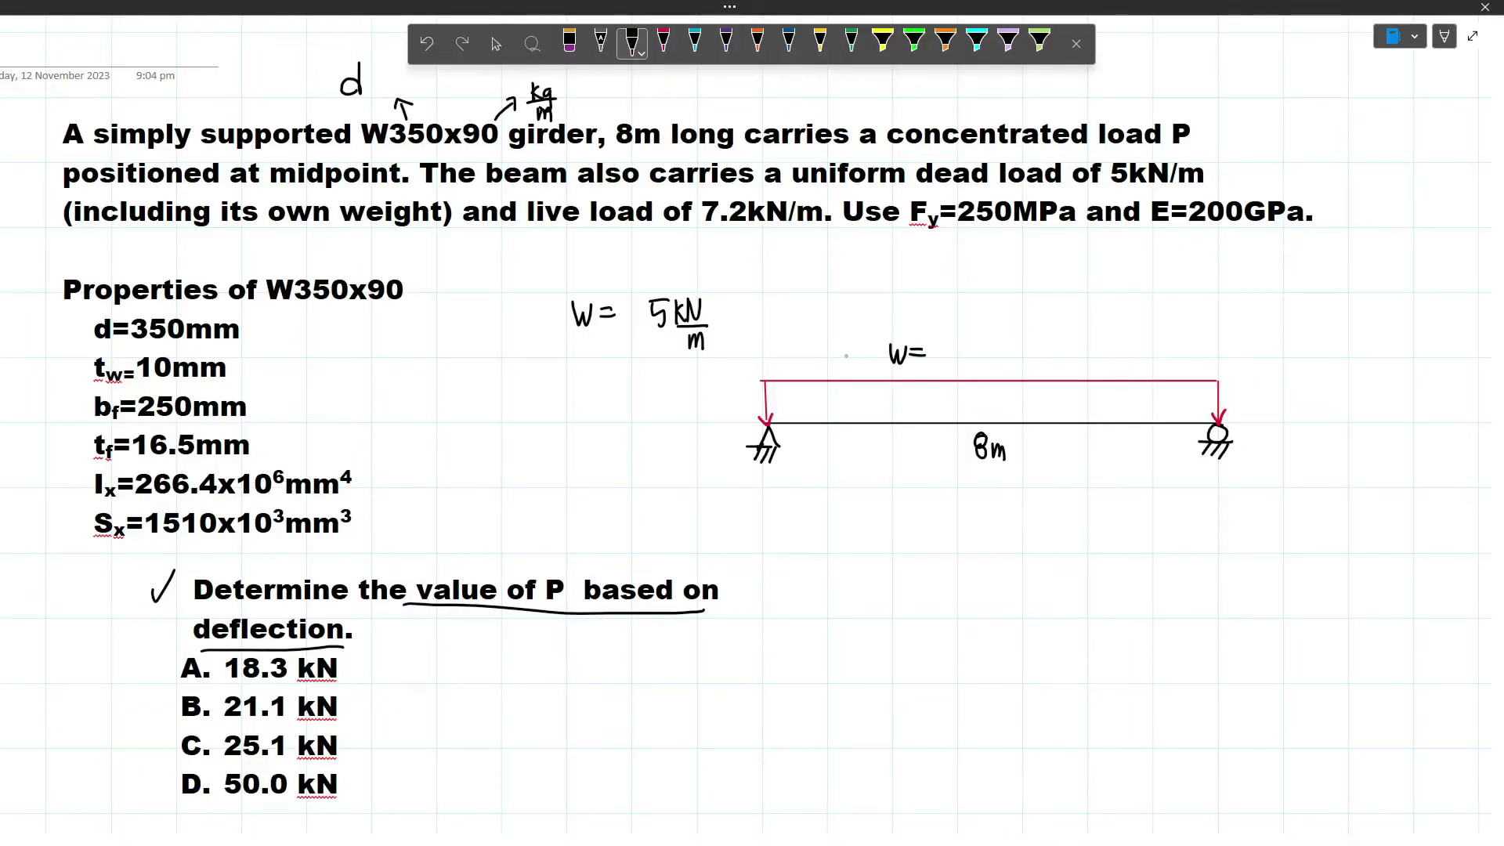
Label the uniform load above the beam as "w = 5 + 7.2 = 12.2 kN/m".
mouse_move(713, 286)
left_mouse_down()
mouse_move(633, 307)
mouse_move(693, 278)
left_mouse_up()
left_click_drag(955, 350, 975, 349)
left_click_drag(964, 340, 963, 361)
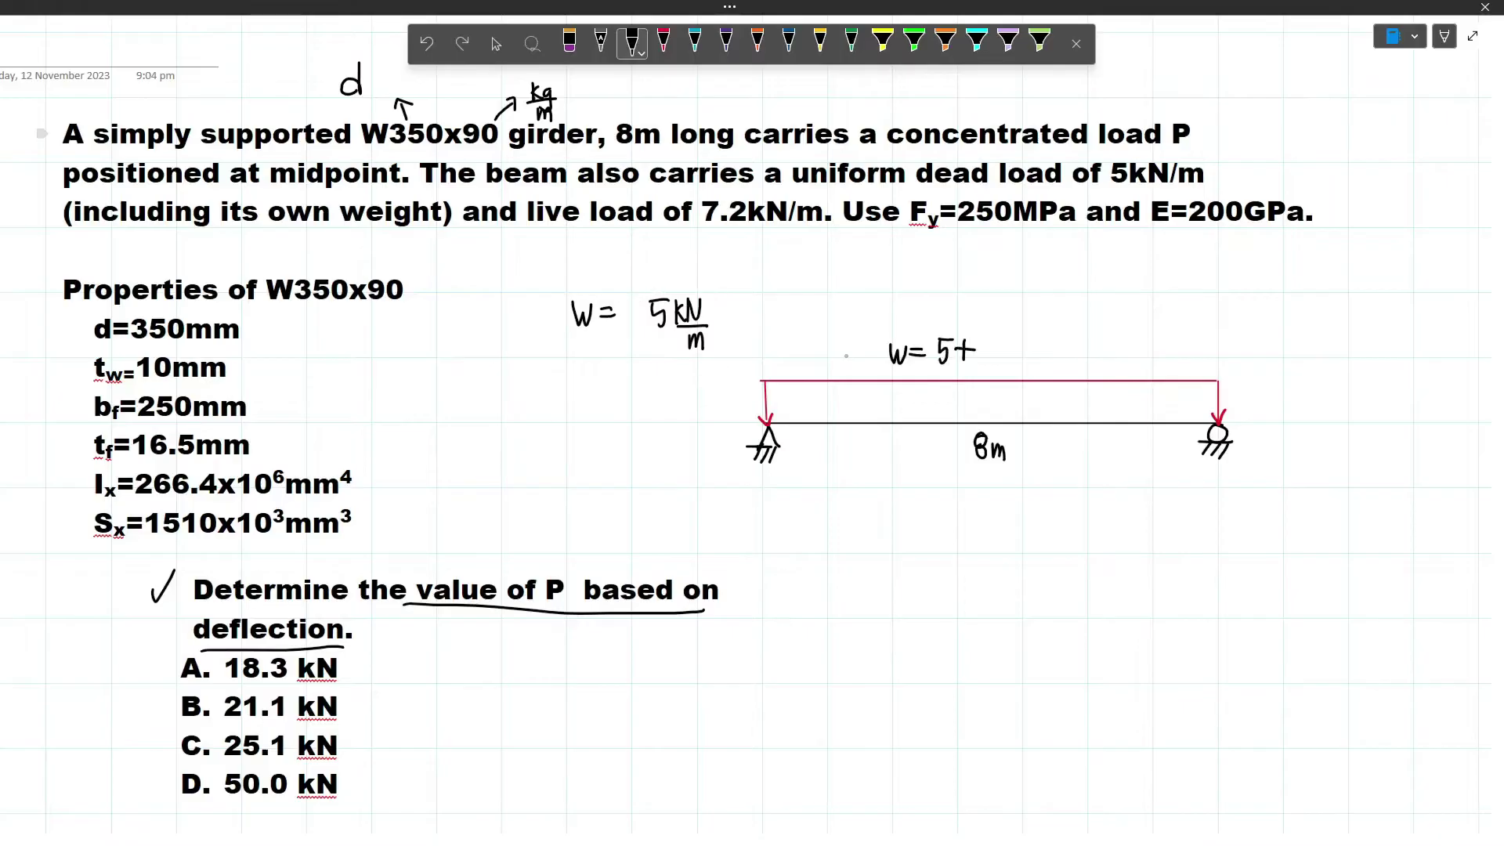
left_click_drag(529, 233, 832, 237)
left_click(1008, 360)
left_click_drag(1012, 343, 1024, 361)
left_click_drag(1036, 349, 1058, 361)
left_click_drag(1062, 339, 1089, 358)
left_click(1075, 356)
left_click_drag(1094, 337, 1094, 358)
left_click_drag(1102, 342, 1102, 358)
left_click_drag(1104, 358, 1134, 335)
left_click_drag(1134, 345, 1151, 360)
Draw a blue downward arrow at the beam's midspan for the concentrated load and label it "P".
key("Escape")
left_click_drag(741, 137, 407, 174)
key("F11")
left_click_drag(1006, 373, 1007, 498)
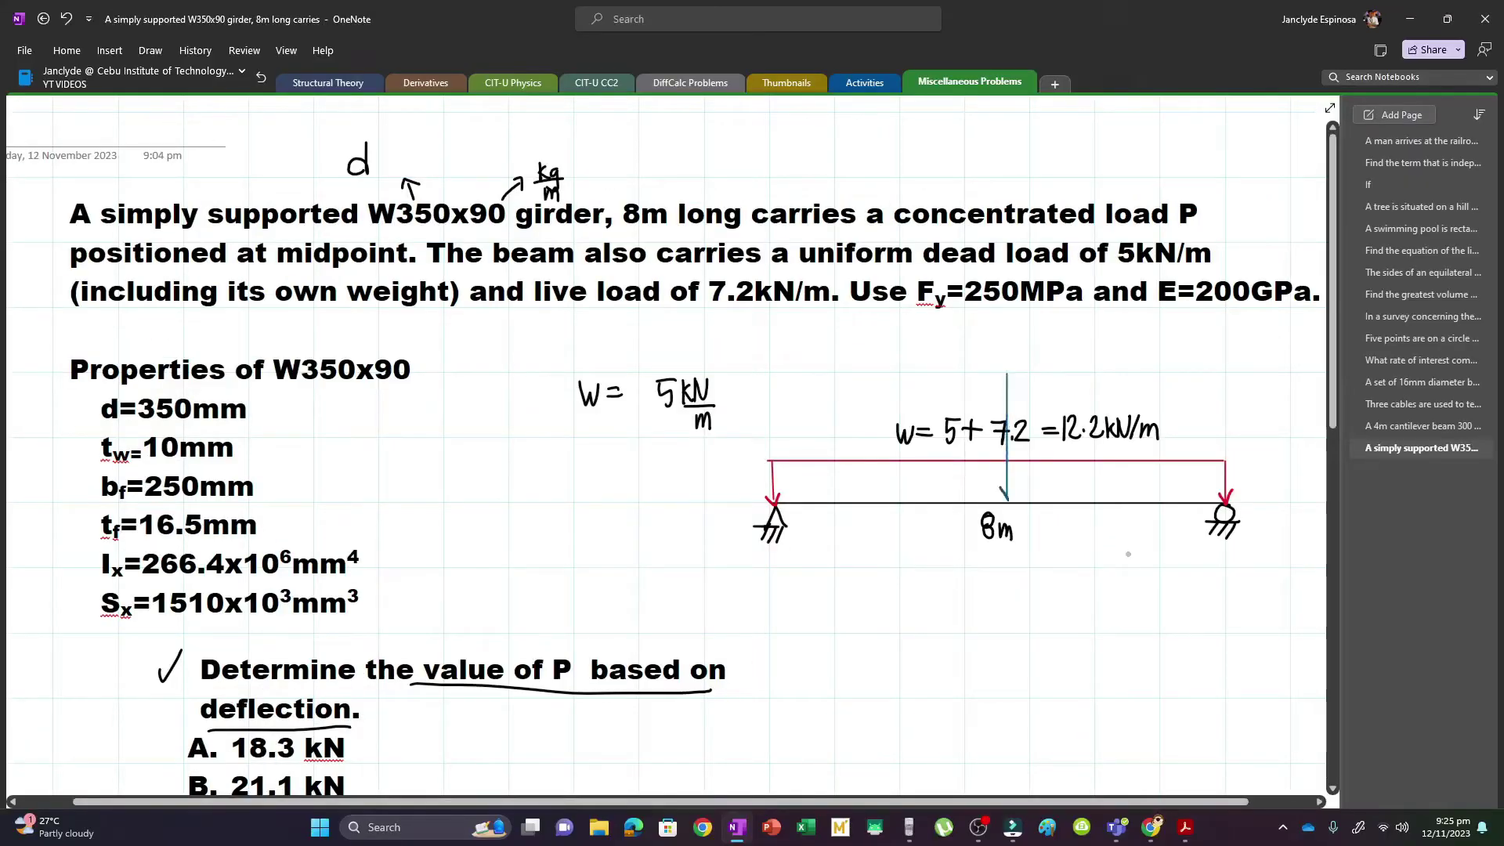
mouse_move(990, 335)
left_mouse_down()
mouse_move(992, 364)
mouse_move(1018, 335)
left_mouse_up()
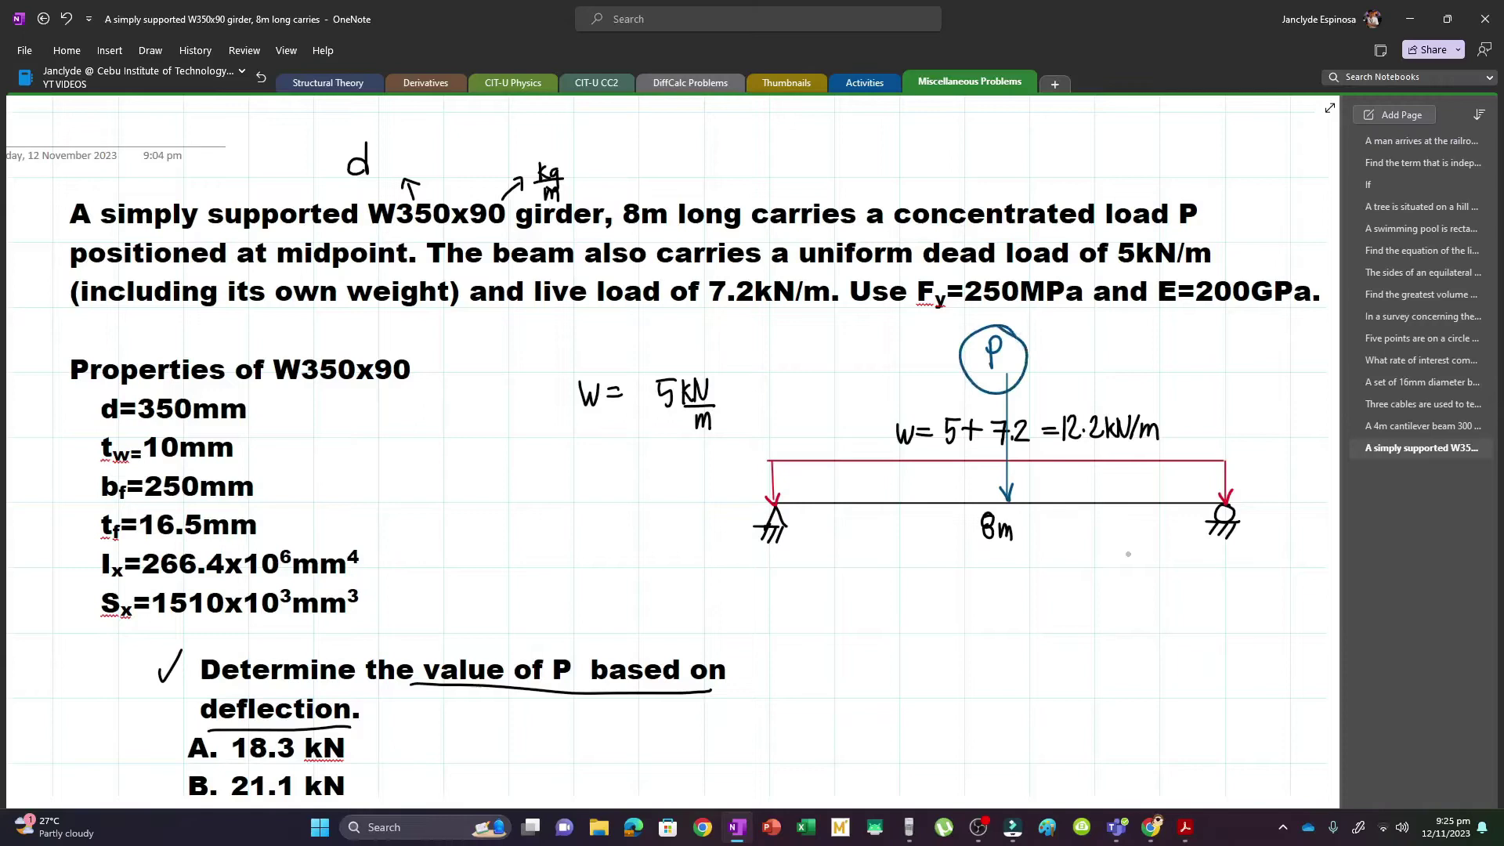
Read through the three questions asking for P based on deflection, flexure and shear, highlighting each criterion.
scroll(1128, 554, "down", 3)
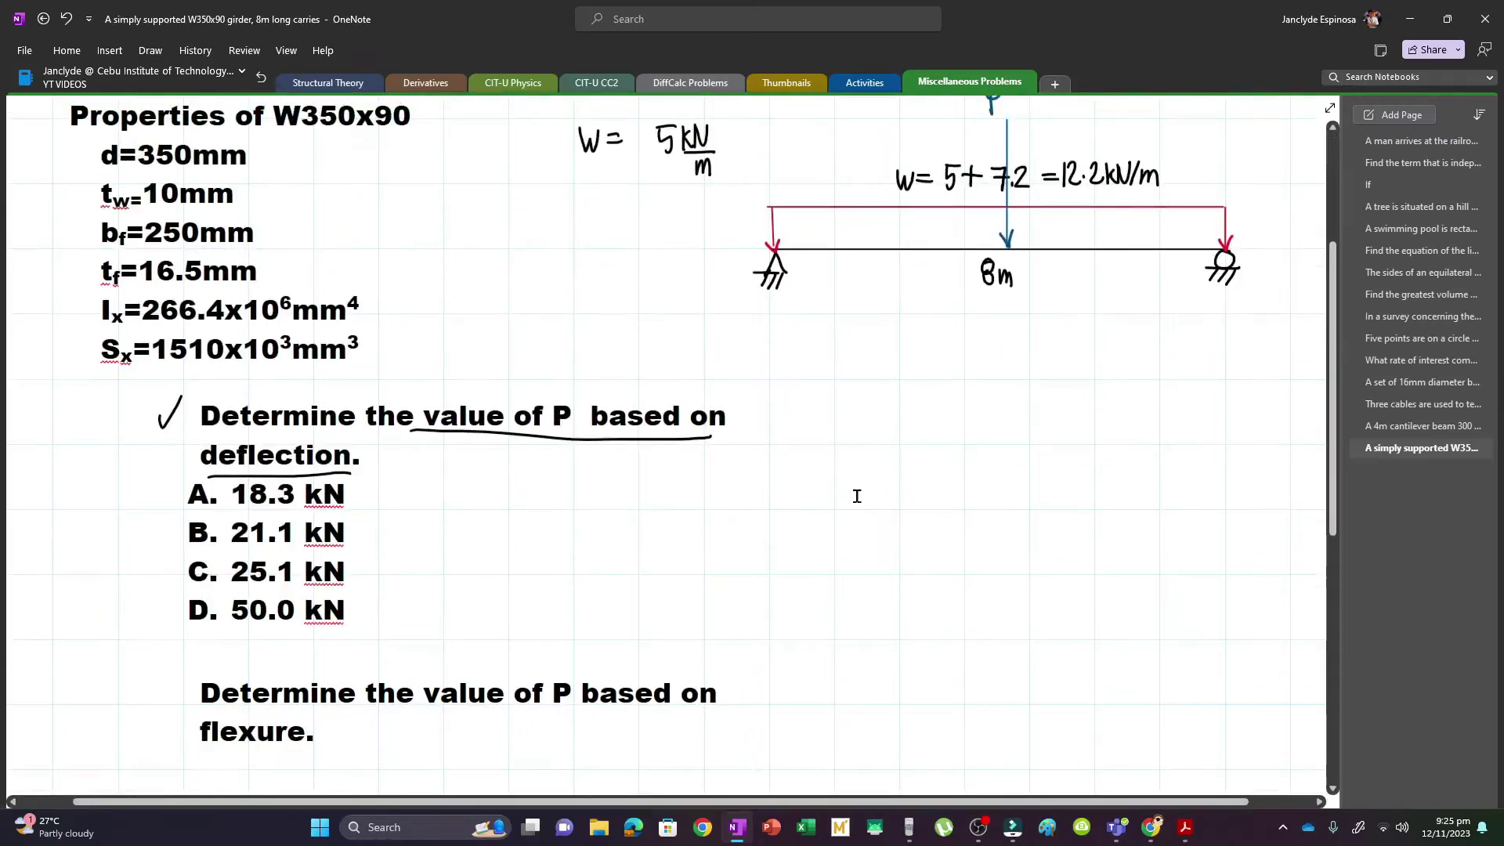
scroll(856, 497, "down", 3)
scroll(896, 624, "down", 1)
scroll(896, 624, "up", 3)
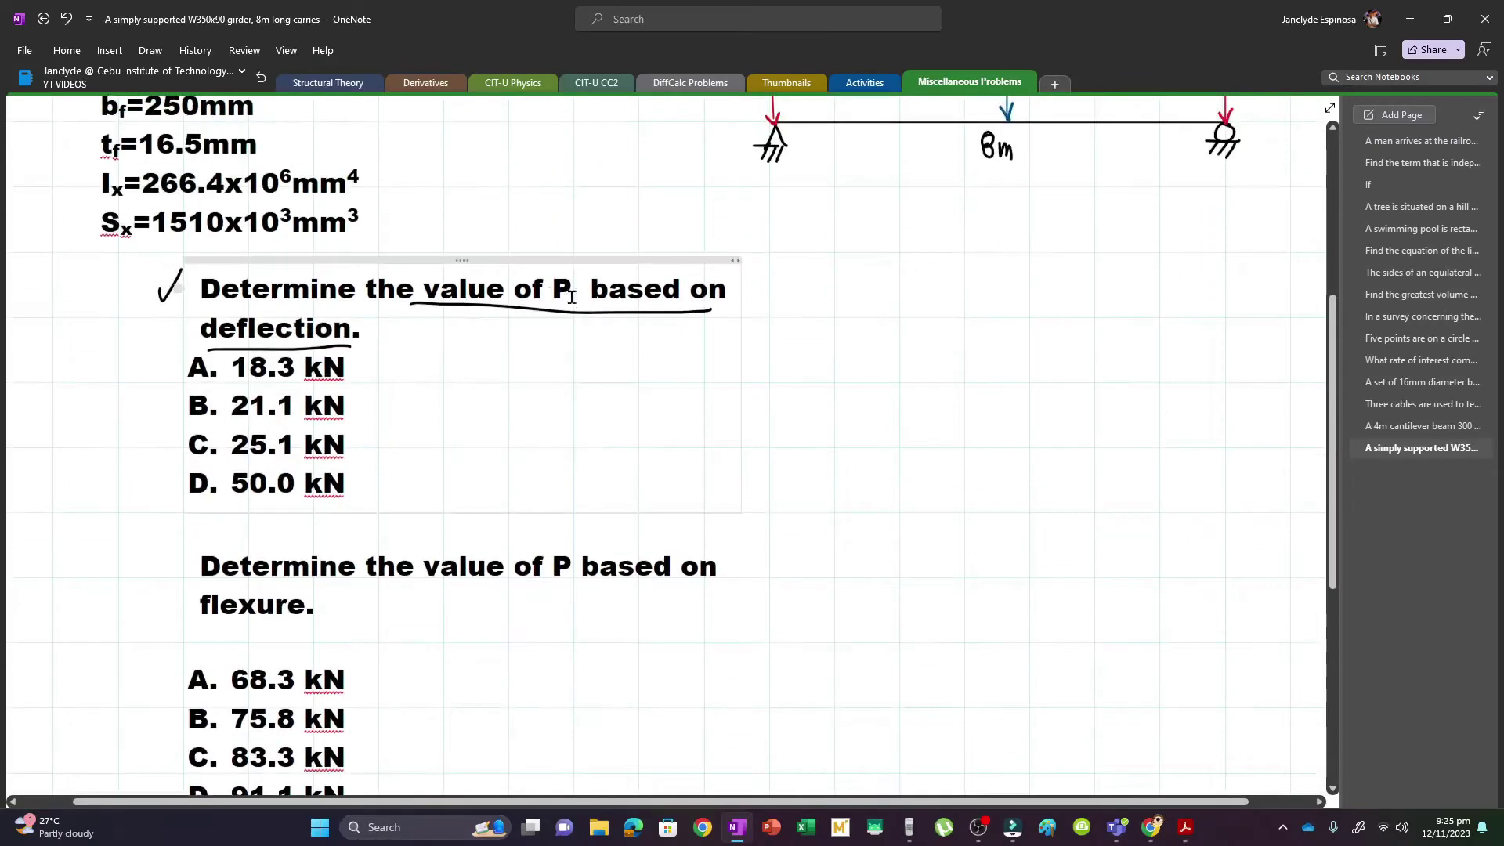
left_click_drag(441, 291, 398, 339)
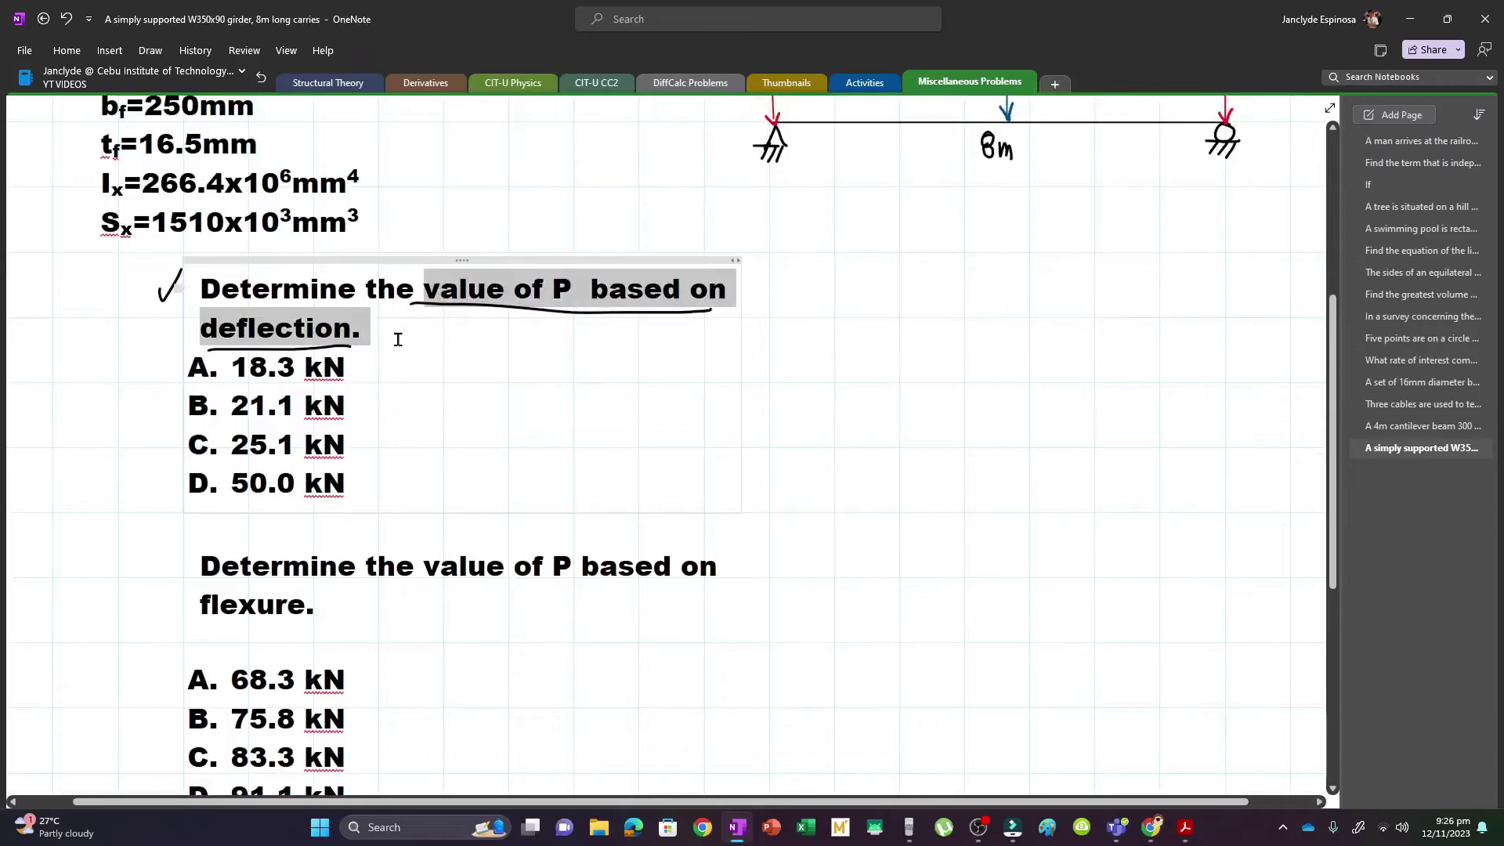
scroll(463, 463, "down", 2)
left_click_drag(581, 441, 317, 479)
scroll(316, 480, "down", 2)
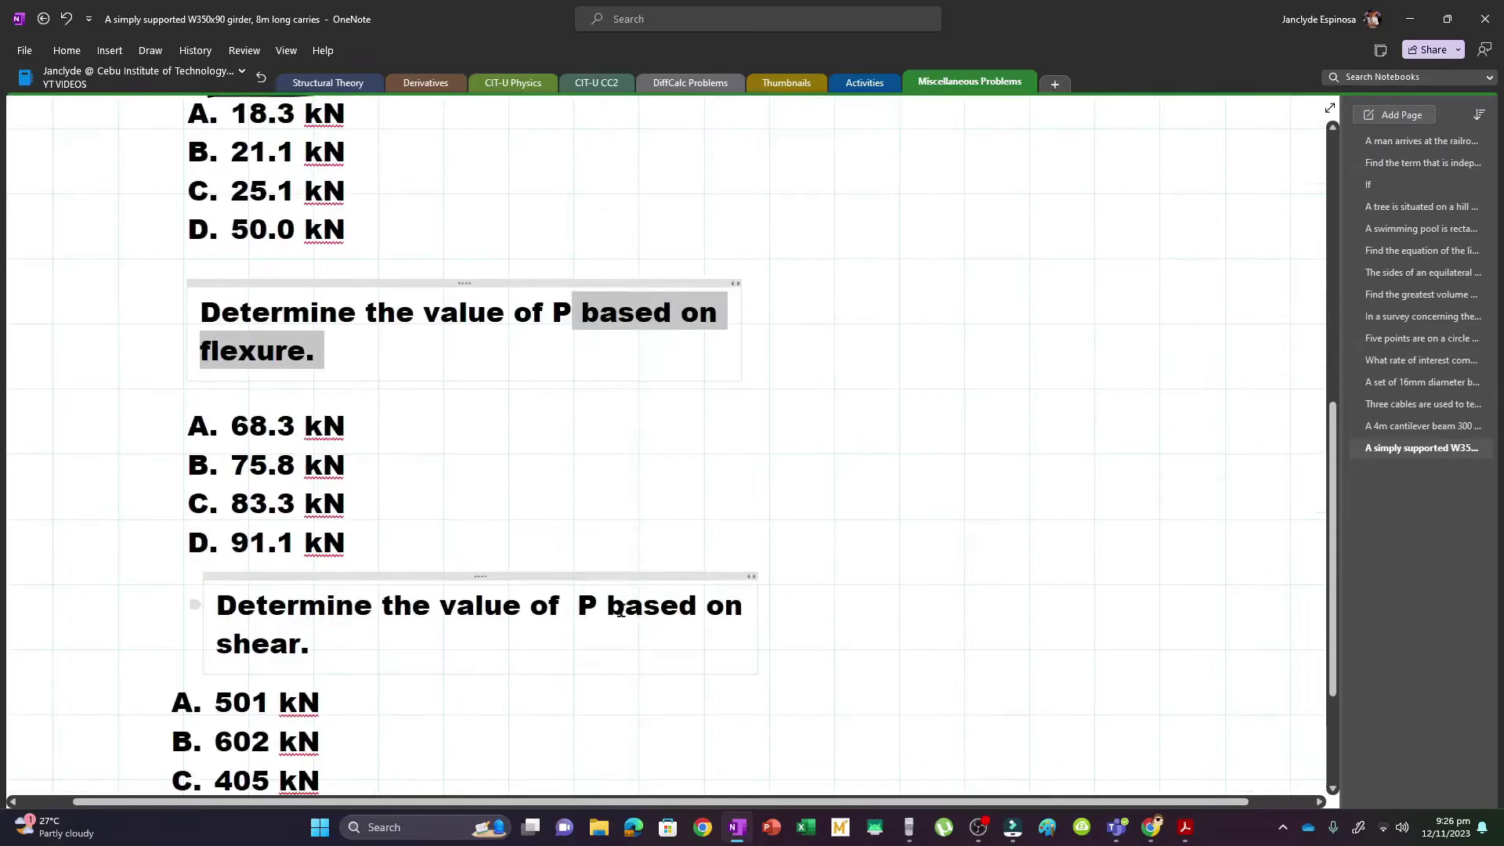
left_click_drag(608, 608, 752, 647)
scroll(872, 500, "up", 8)
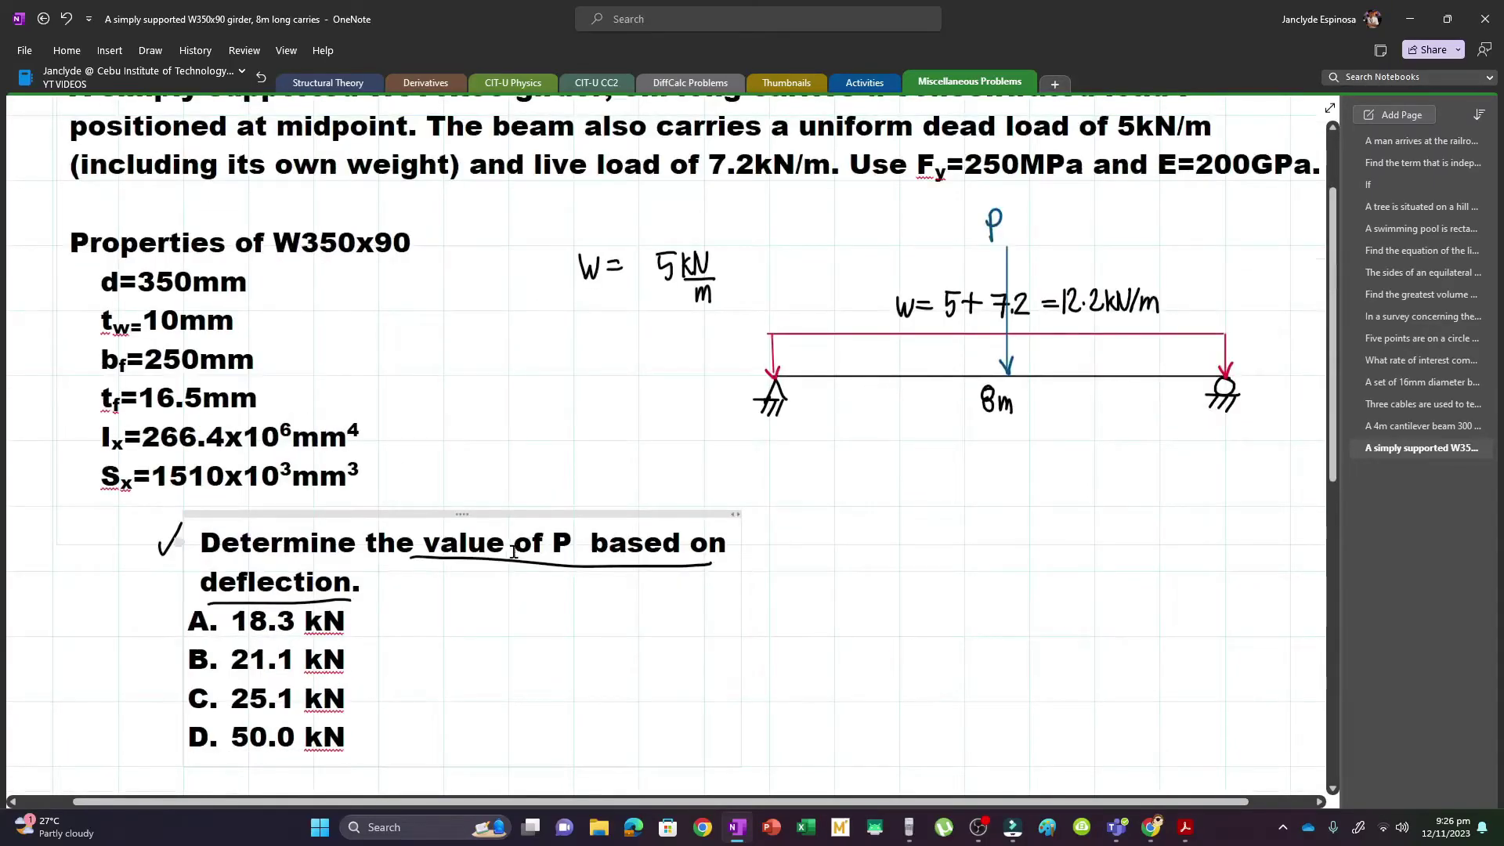
left_click_drag(419, 542, 402, 577)
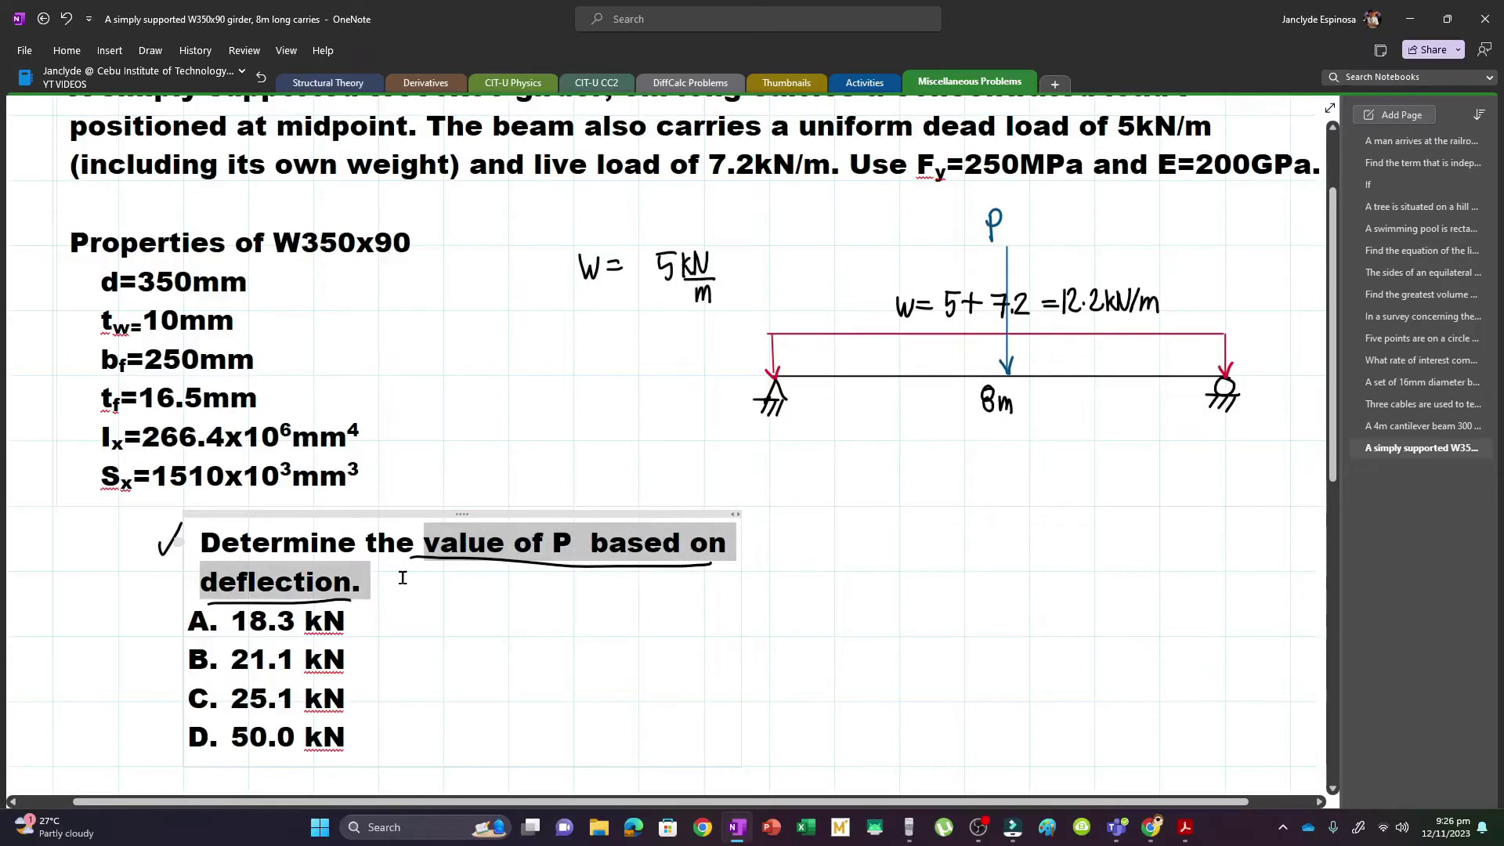
scroll(717, 424, "up", 2)
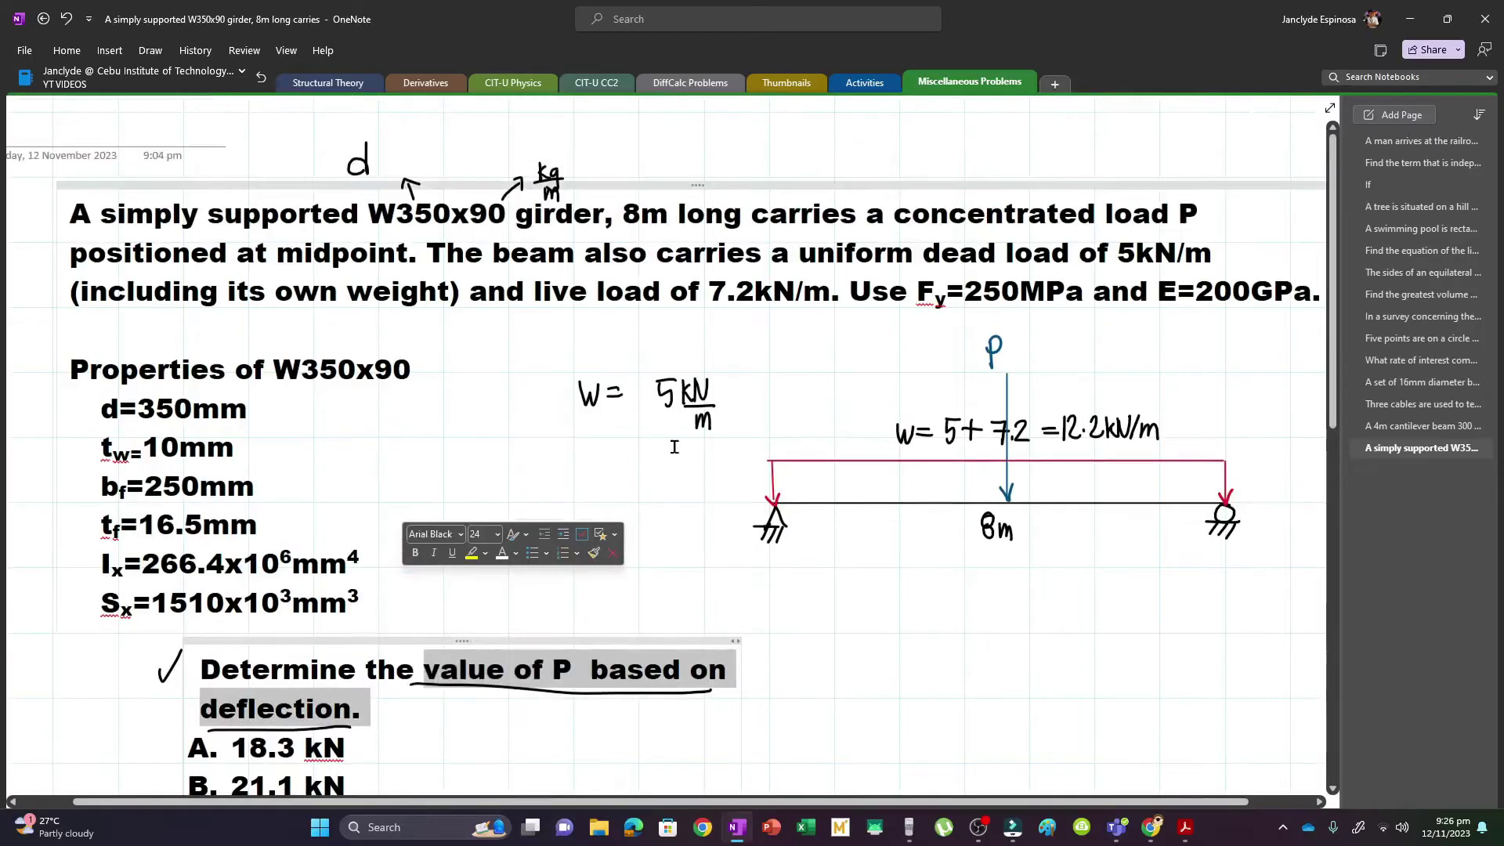
left_click(894, 567)
Return to the full-page view and move the load equation and beam diagram lower on the page to free writing space.
scroll(895, 563, "down", 4)
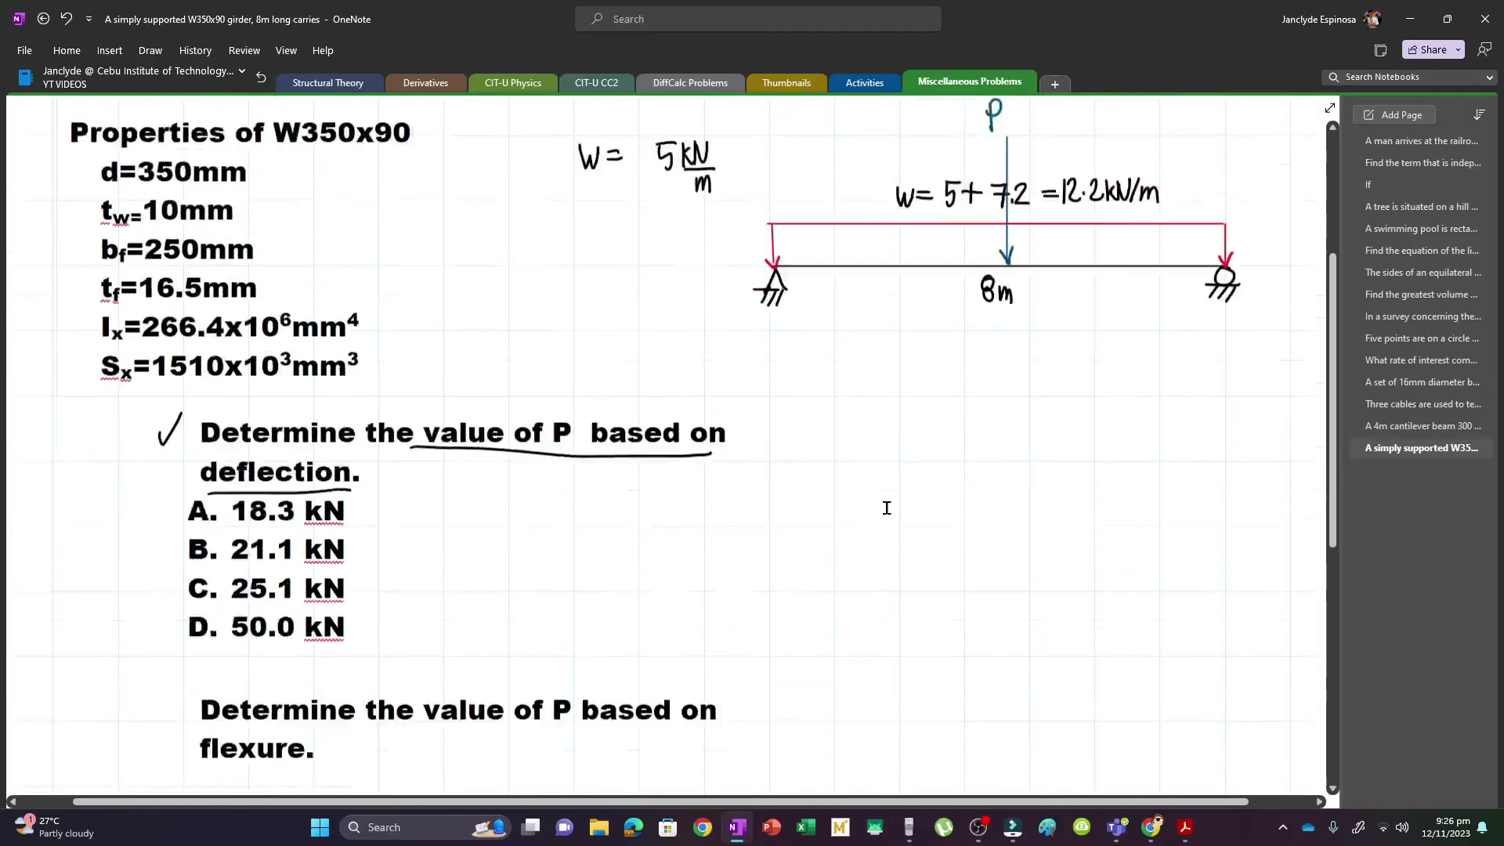
scroll(886, 509, "up", 4)
key("F11")
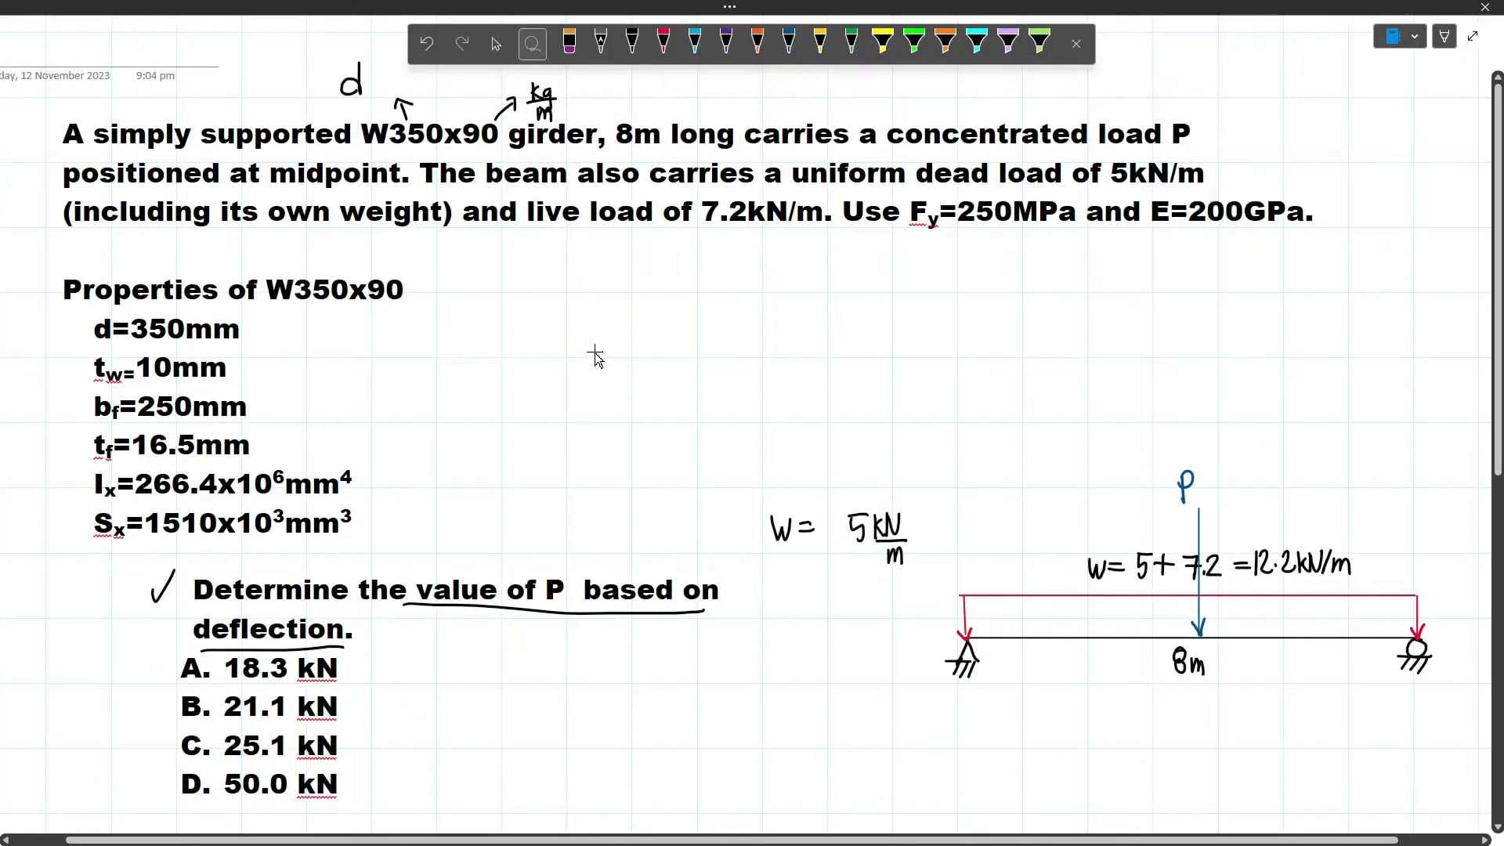
Handwrite "Allowable deflection = L/360" in black ink beside the section properties.
left_click(631, 43)
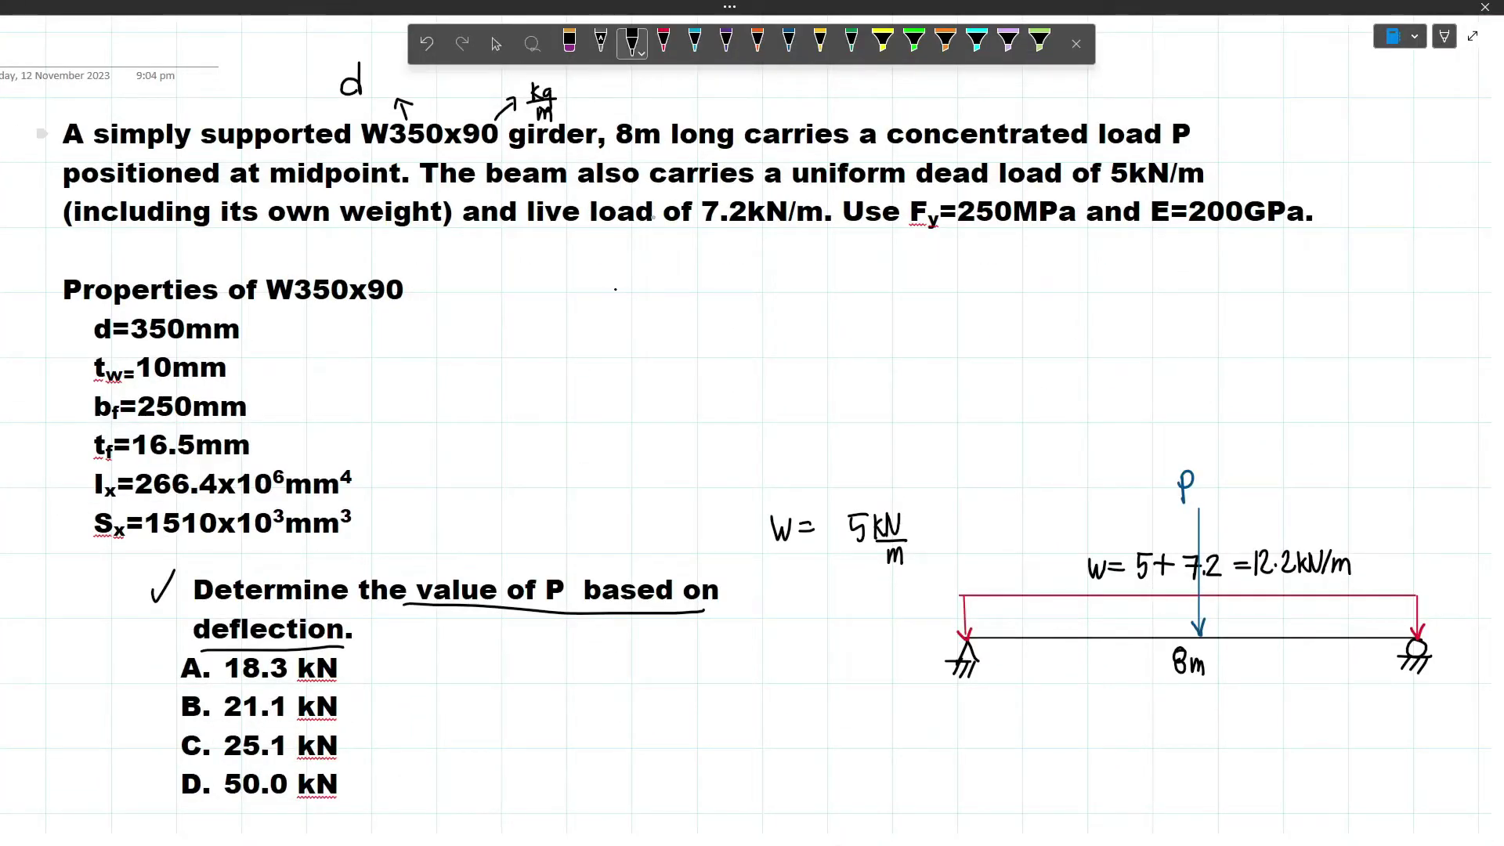
left_click_drag(851, 298, 863, 299)
left_click_drag(850, 305, 932, 314)
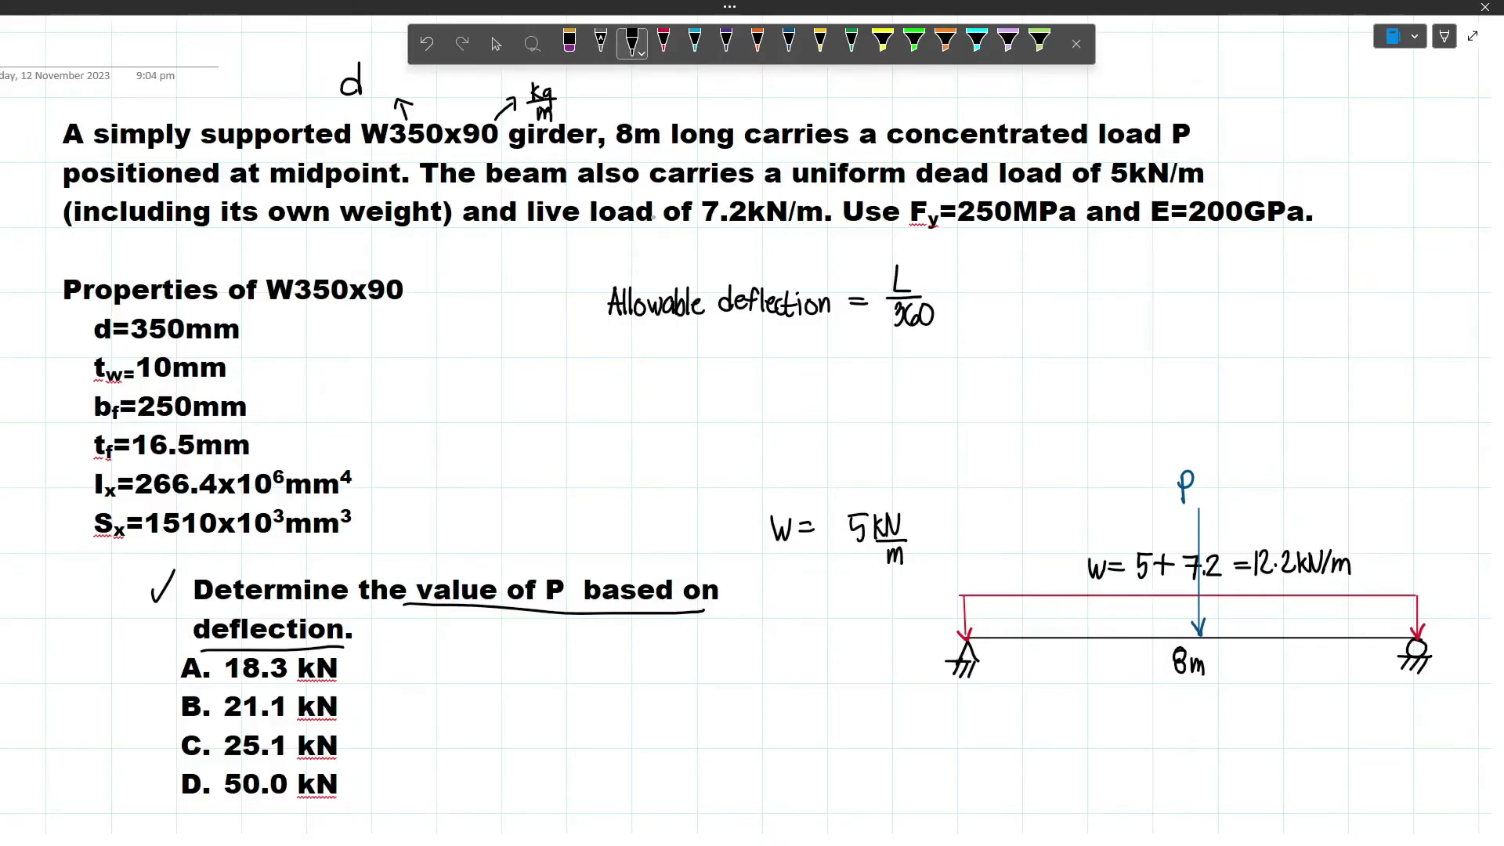
Handwrite the heading "Allowable stresses:" and, beneath it, "Flexure, Fb = 0.66Fy".
left_click_drag(566, 348, 775, 357)
mouse_move(614, 411)
left_mouse_down()
mouse_move(776, 404)
mouse_move(803, 420)
mouse_move(841, 417)
mouse_move(861, 394)
left_mouse_up()
left_click_drag(846, 408, 857, 406)
left_click_drag(862, 399, 868, 433)
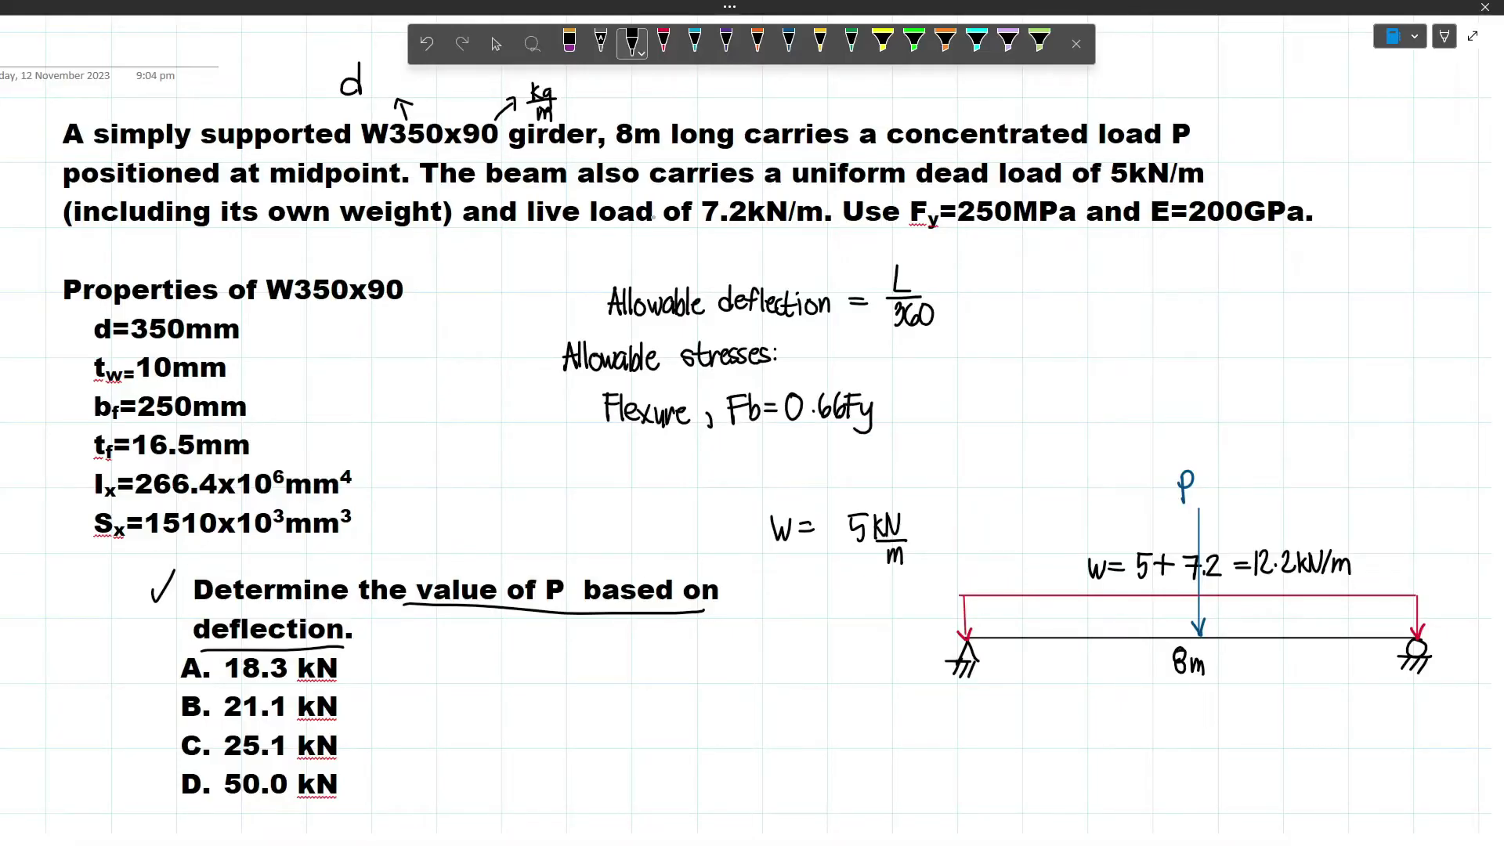
Handwrite "Shear, Fv = 0.4Fy" in black ink beneath the flexure allowable stress.
left_click_drag(609, 448, 672, 470)
left_click_drag(689, 462, 686, 475)
mouse_move(715, 443)
left_mouse_down()
mouse_move(714, 470)
mouse_move(729, 444)
left_mouse_up()
left_click_drag(714, 456, 723, 455)
left_click_drag(727, 453, 740, 455)
left_click_drag(746, 451, 811, 451)
left_click_drag(841, 436, 828, 463)
left_click_drag(829, 449, 837, 447)
left_click_drag(839, 444, 840, 474)
Sketch the beam's deflected shape in yellow ink as a sagging curve between the supports, with a dot at midspan.
left_click(496, 44)
left_click_drag(193, 589, 375, 632)
left_click(407, 639)
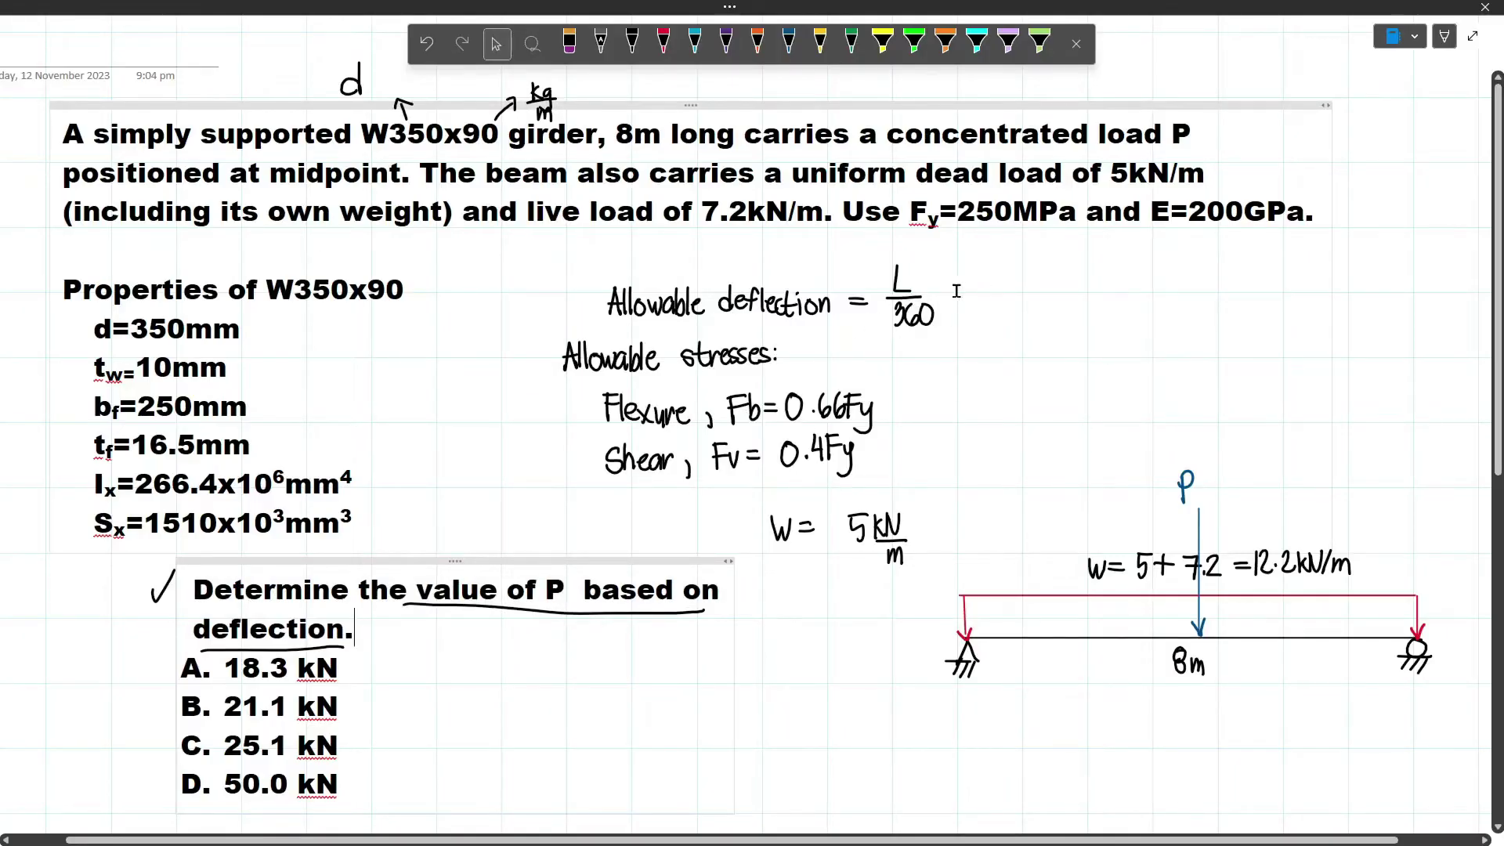
scroll(971, 289, "down", 2)
left_click(820, 44)
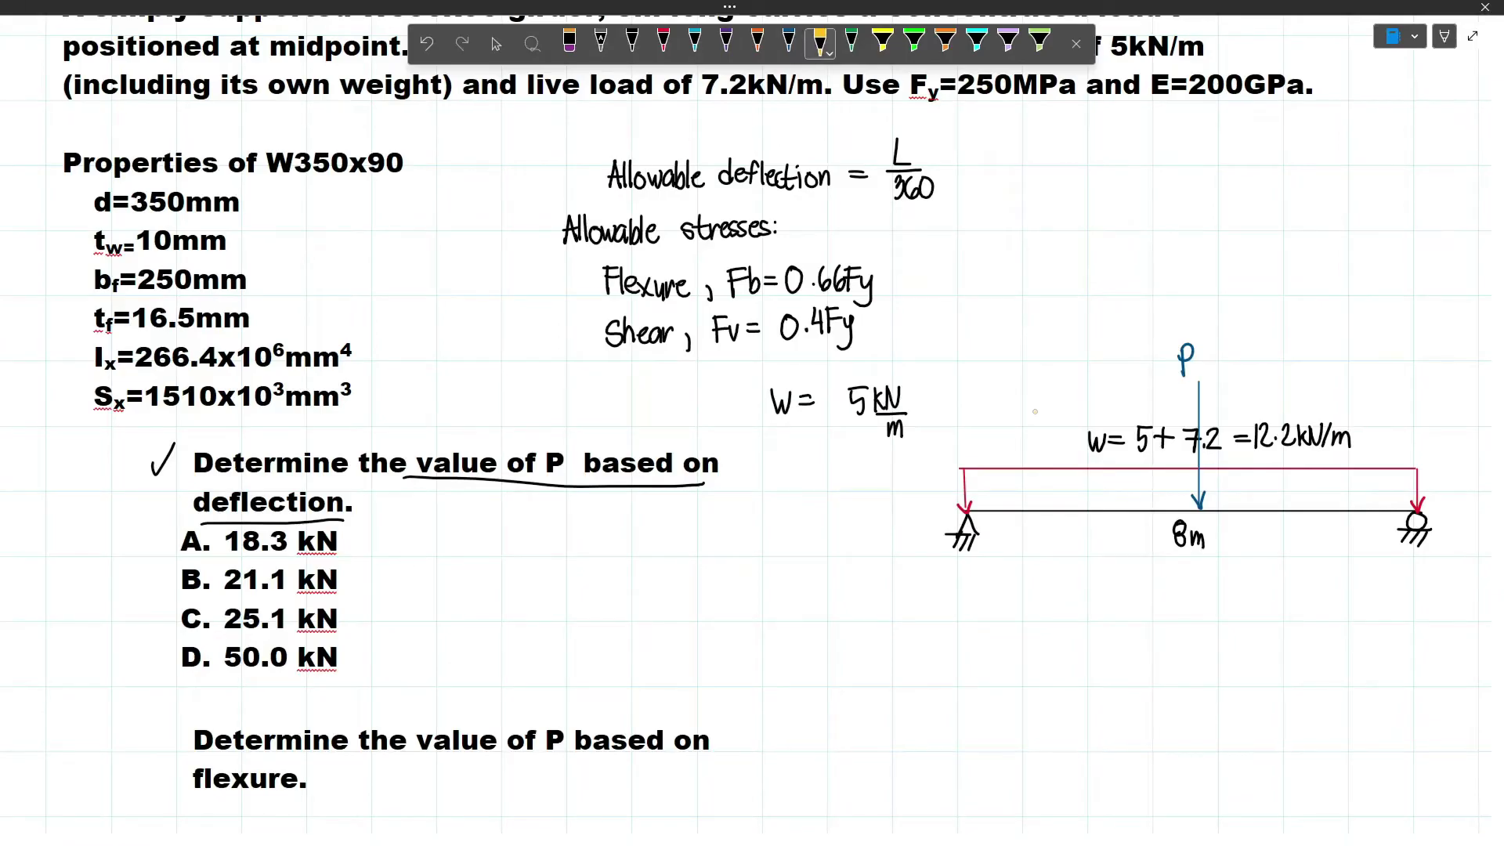
left_click_drag(964, 511, 1416, 513)
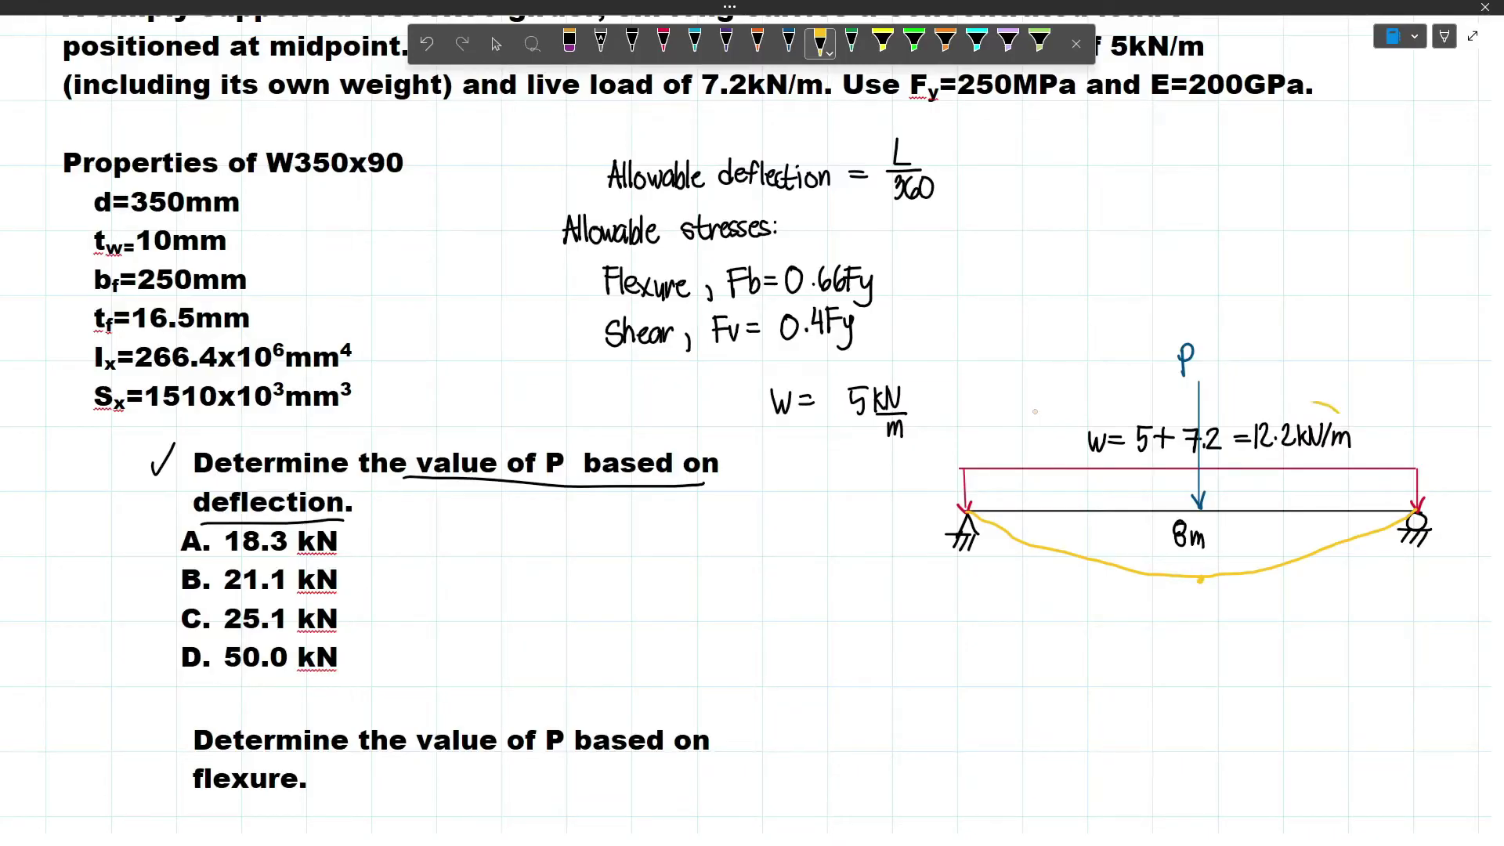
mouse_move(1314, 403)
left_mouse_down()
mouse_move(1077, 407)
mouse_move(1367, 474)
mouse_move(1344, 407)
left_mouse_up()
left_click_drag(1214, 335, 1198, 324)
Handwrite "due to w, 5wL⁴/384EI" in black ink below the deflected beam.
left_click(632, 43)
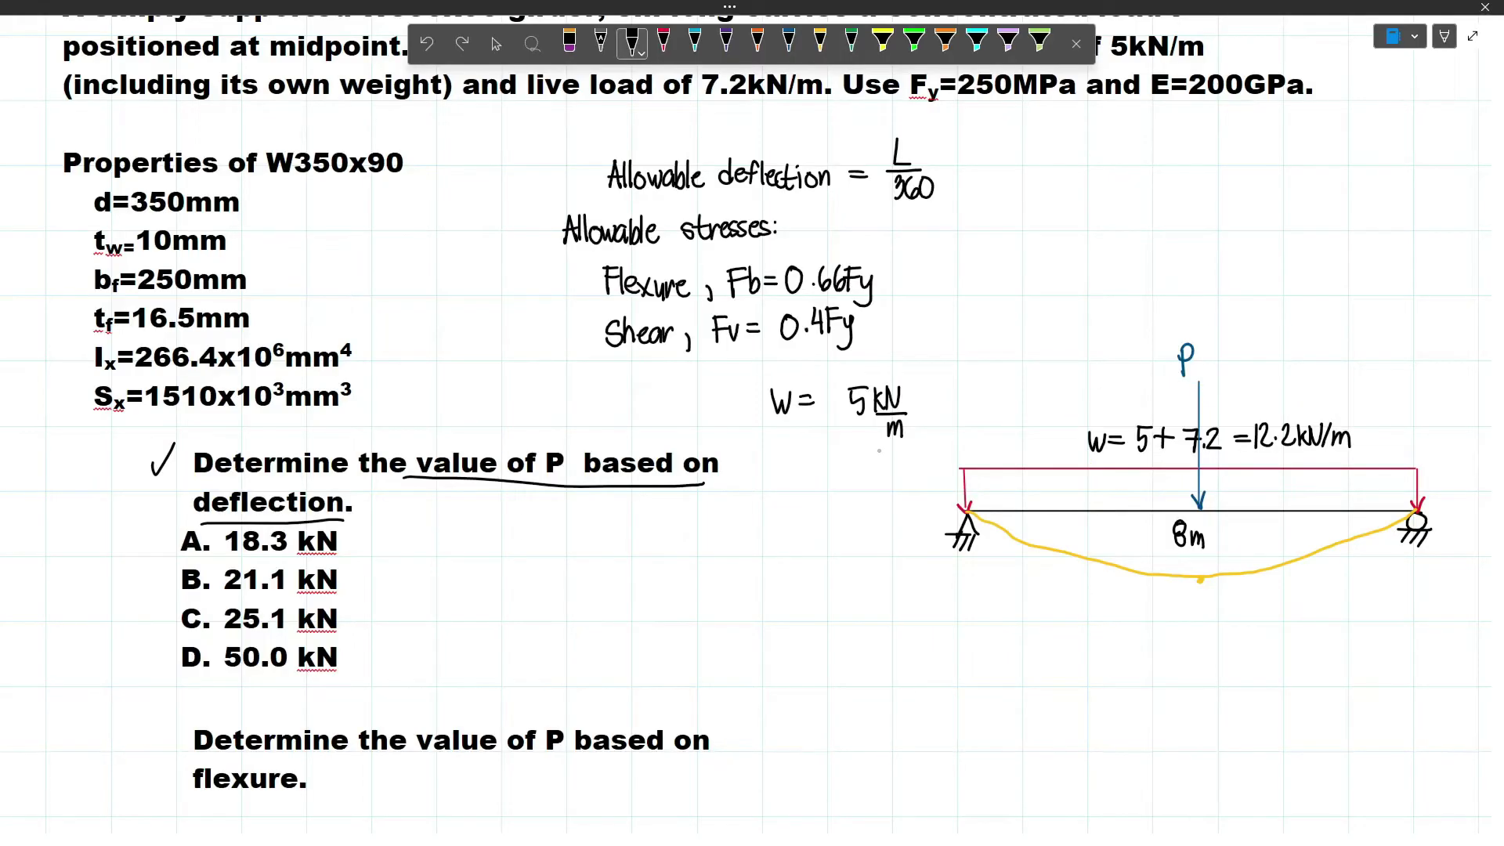
mouse_move(927, 604)
left_mouse_down()
mouse_move(929, 640)
mouse_move(961, 636)
left_mouse_up()
left_click_drag(979, 608, 984, 638)
left_click_drag(971, 623, 991, 621)
left_click_drag(997, 623, 995, 627)
left_click_drag(1021, 623, 1042, 626)
mouse_move(1045, 623)
left_mouse_down()
mouse_move(1044, 643)
mouse_move(1120, 605)
left_mouse_up()
left_click_drag(1124, 602, 1136, 624)
left_click_drag(1141, 593, 1163, 638)
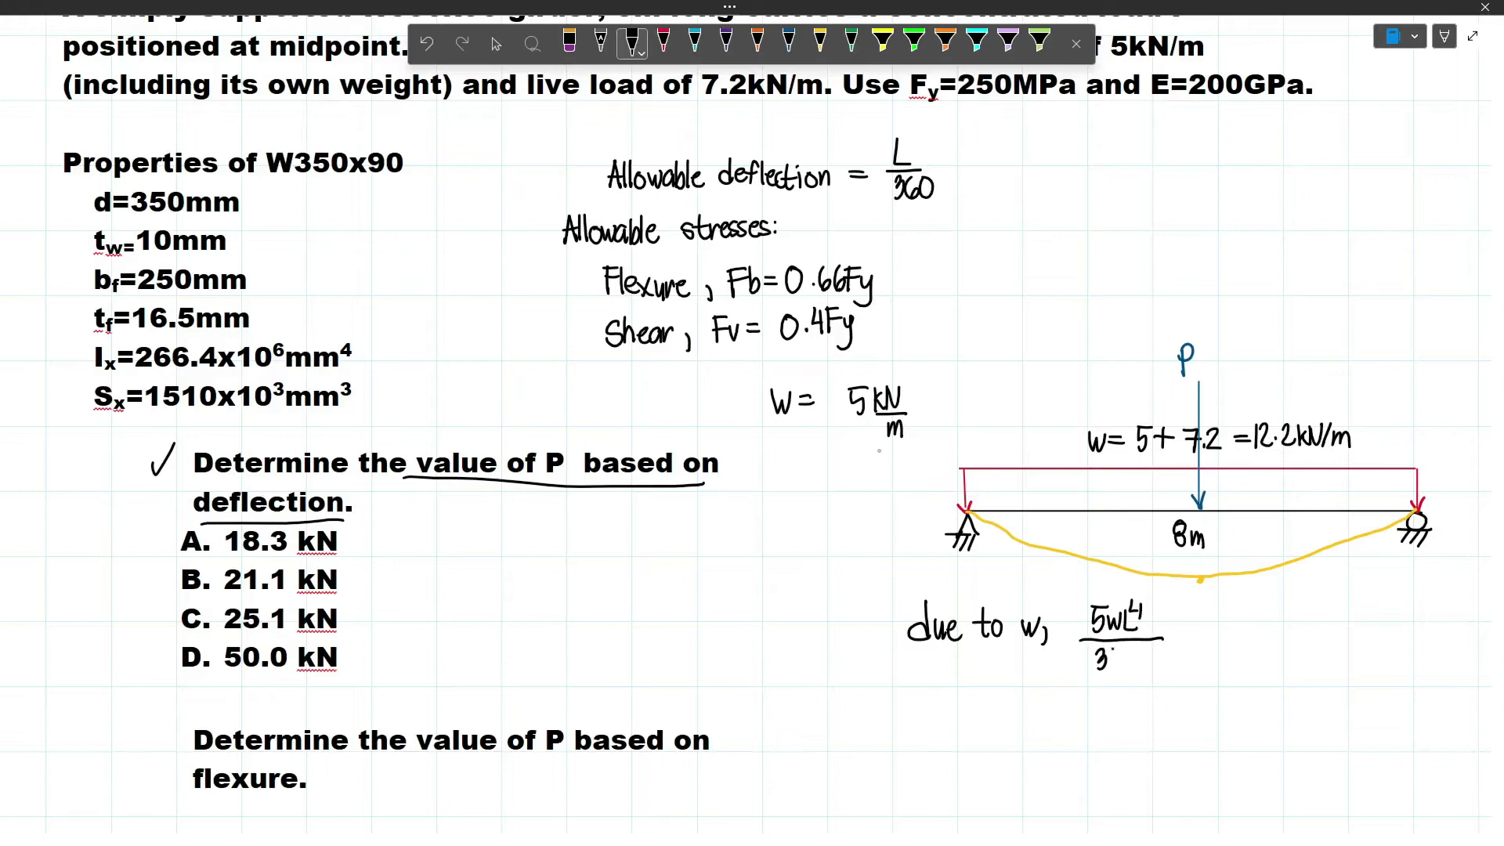
left_click_drag(1112, 649, 1114, 650)
mouse_move(1154, 600)
left_mouse_down()
mouse_move(1140, 592)
mouse_move(1154, 607)
left_mouse_up()
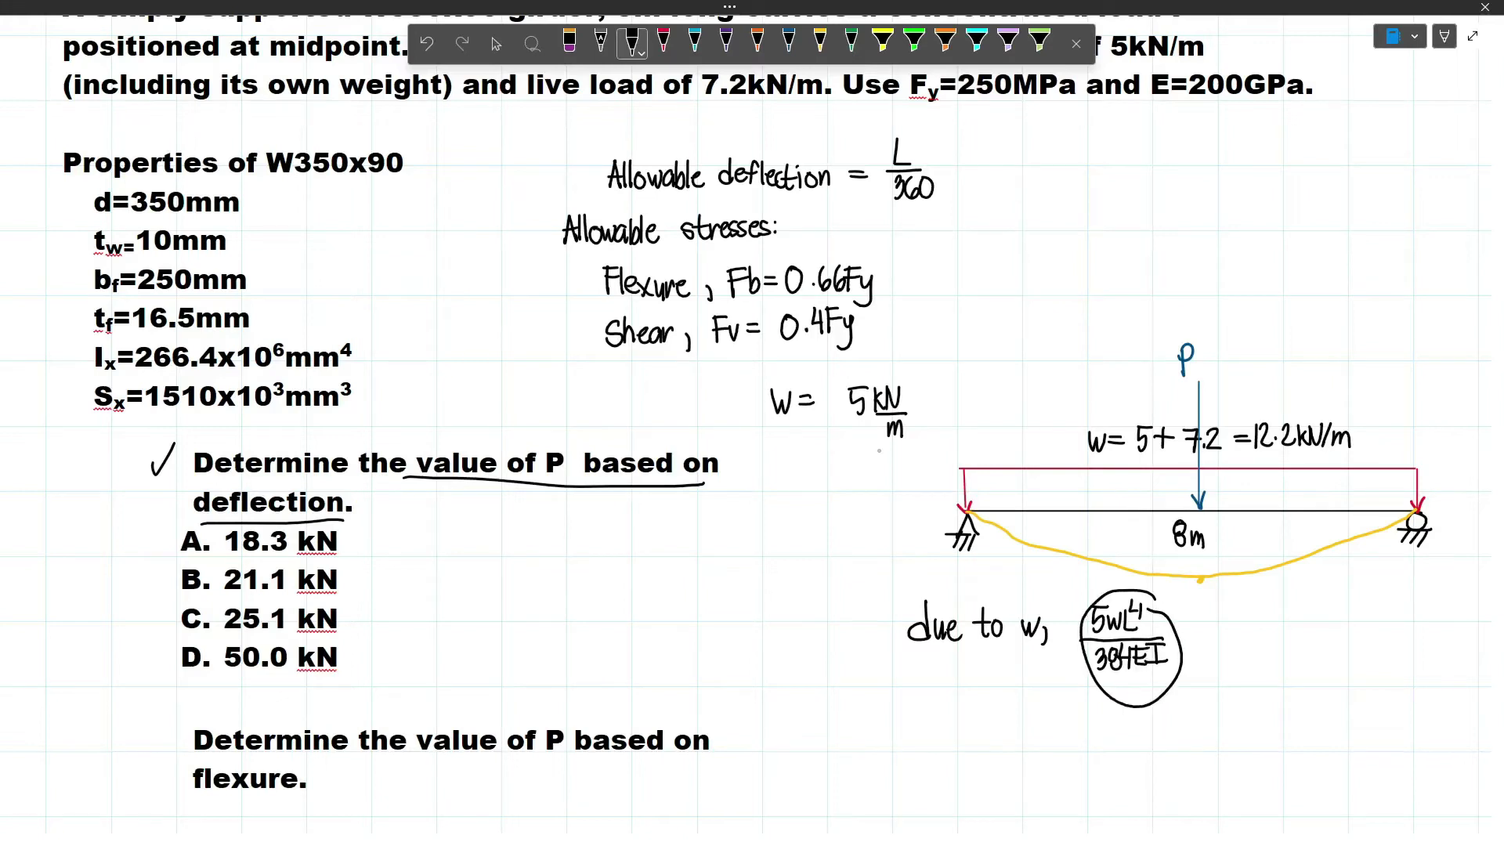
key("ctrl+z")
mouse_move(1262, 392)
left_mouse_down()
mouse_move(1351, 407)
mouse_move(1194, 491)
mouse_move(1341, 395)
left_mouse_up()
key("ctrl+z")
Handwrite "due to P, PL³/48EI" beneath the uniform load deflection formula.
left_click_drag(921, 680, 921, 711)
mouse_move(917, 698)
left_mouse_down()
mouse_move(905, 705)
mouse_move(955, 709)
left_mouse_up()
left_click_drag(980, 682, 988, 710)
left_click_drag(995, 698, 1005, 705)
left_click_drag(1018, 683, 1022, 692)
left_click_drag(1038, 703, 1095, 701)
left_click_drag(1101, 689, 1111, 712)
left_click_drag(1109, 689, 1116, 702)
mouse_move(1068, 717)
left_mouse_down()
mouse_move(1149, 718)
mouse_move(1094, 753)
left_mouse_up()
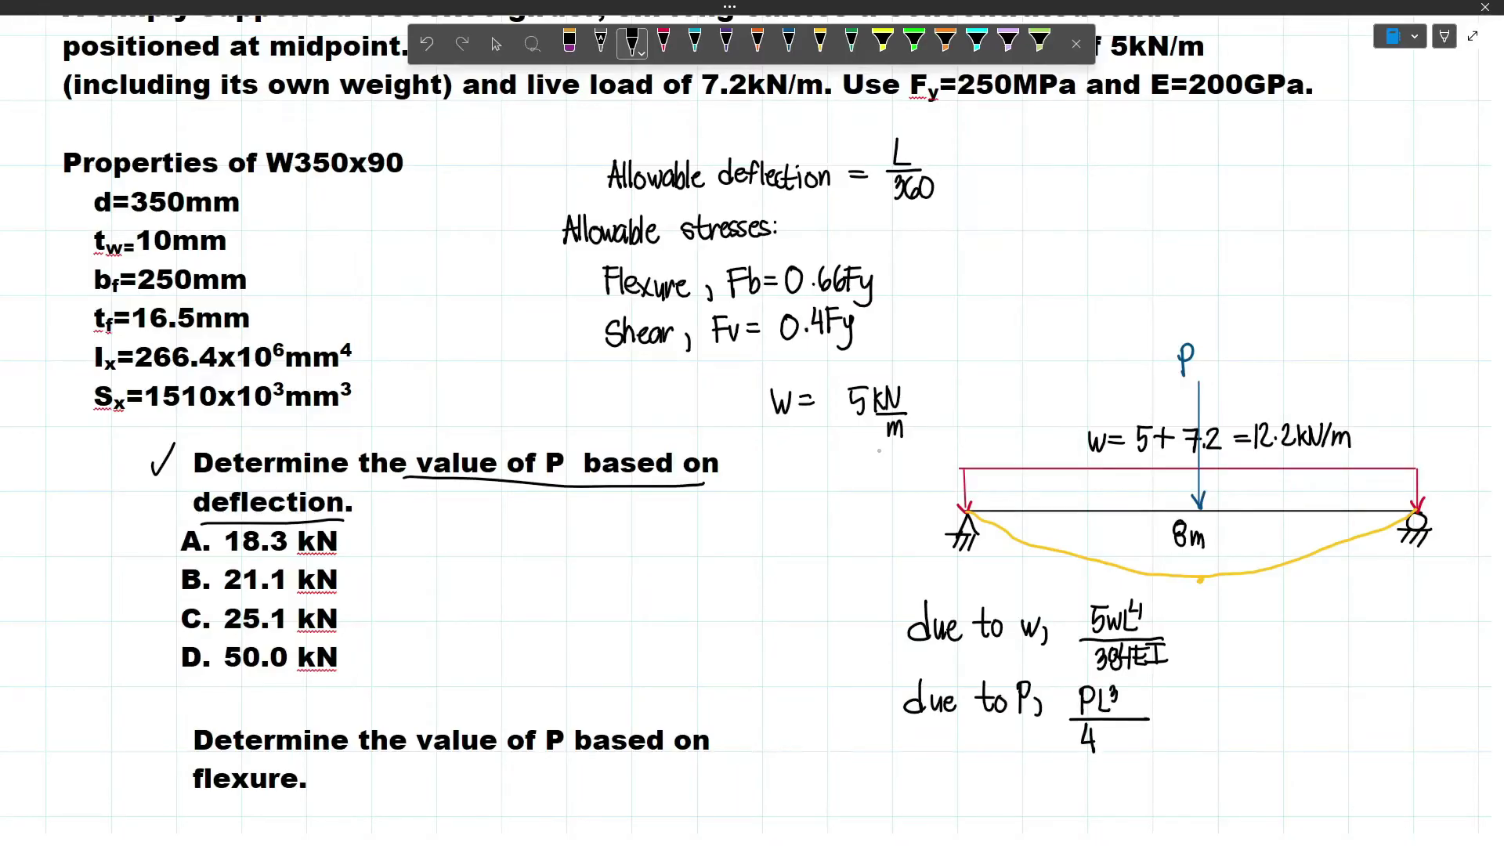
Move the two handwritten deflection formulas lower on the page to free writing space beneath the beam.
left_click_drag(1209, 654, 1065, 468)
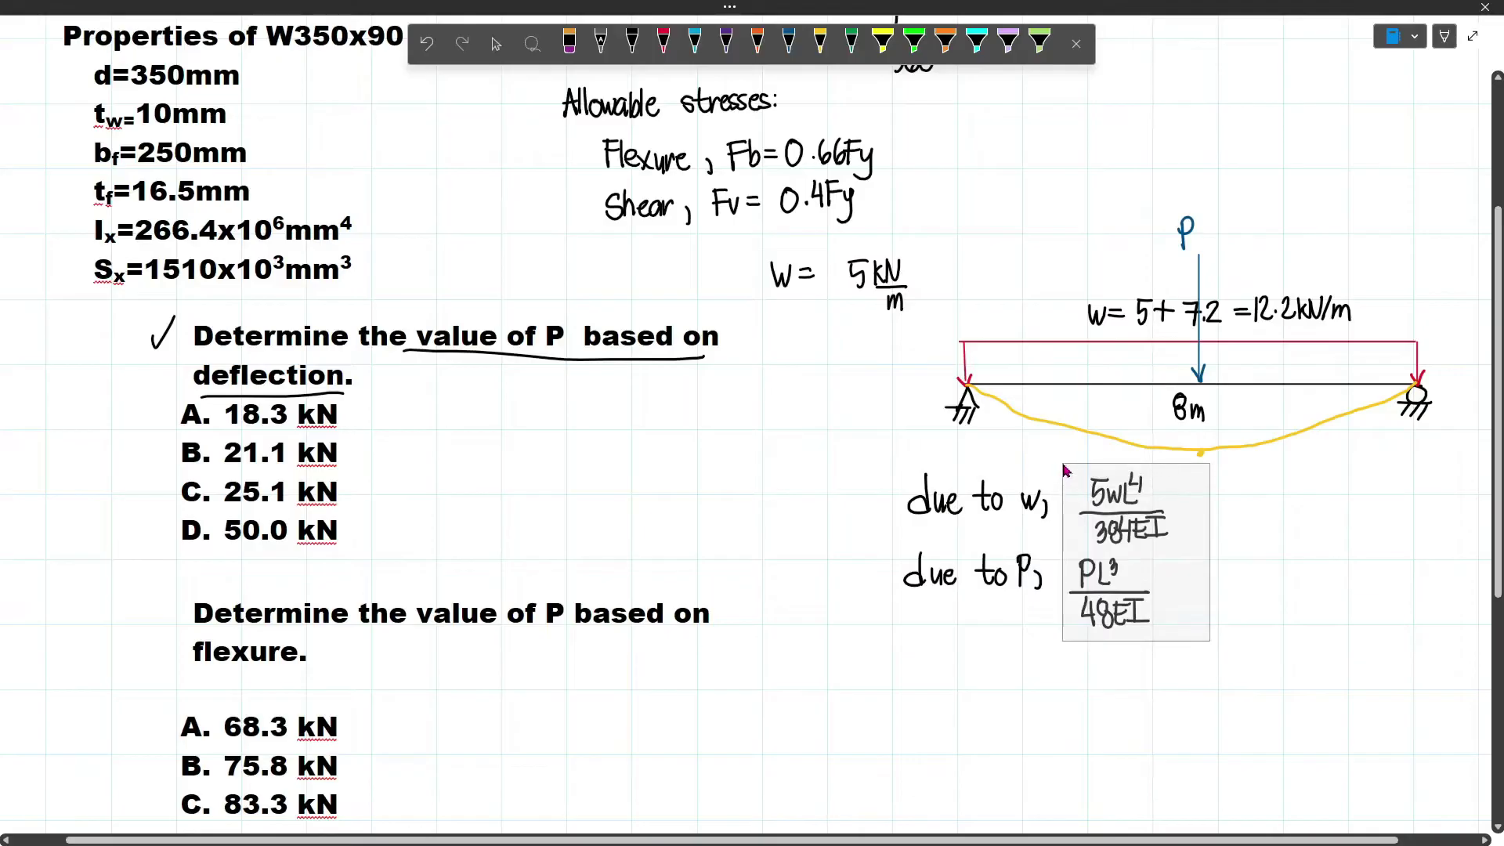
left_click(1297, 558)
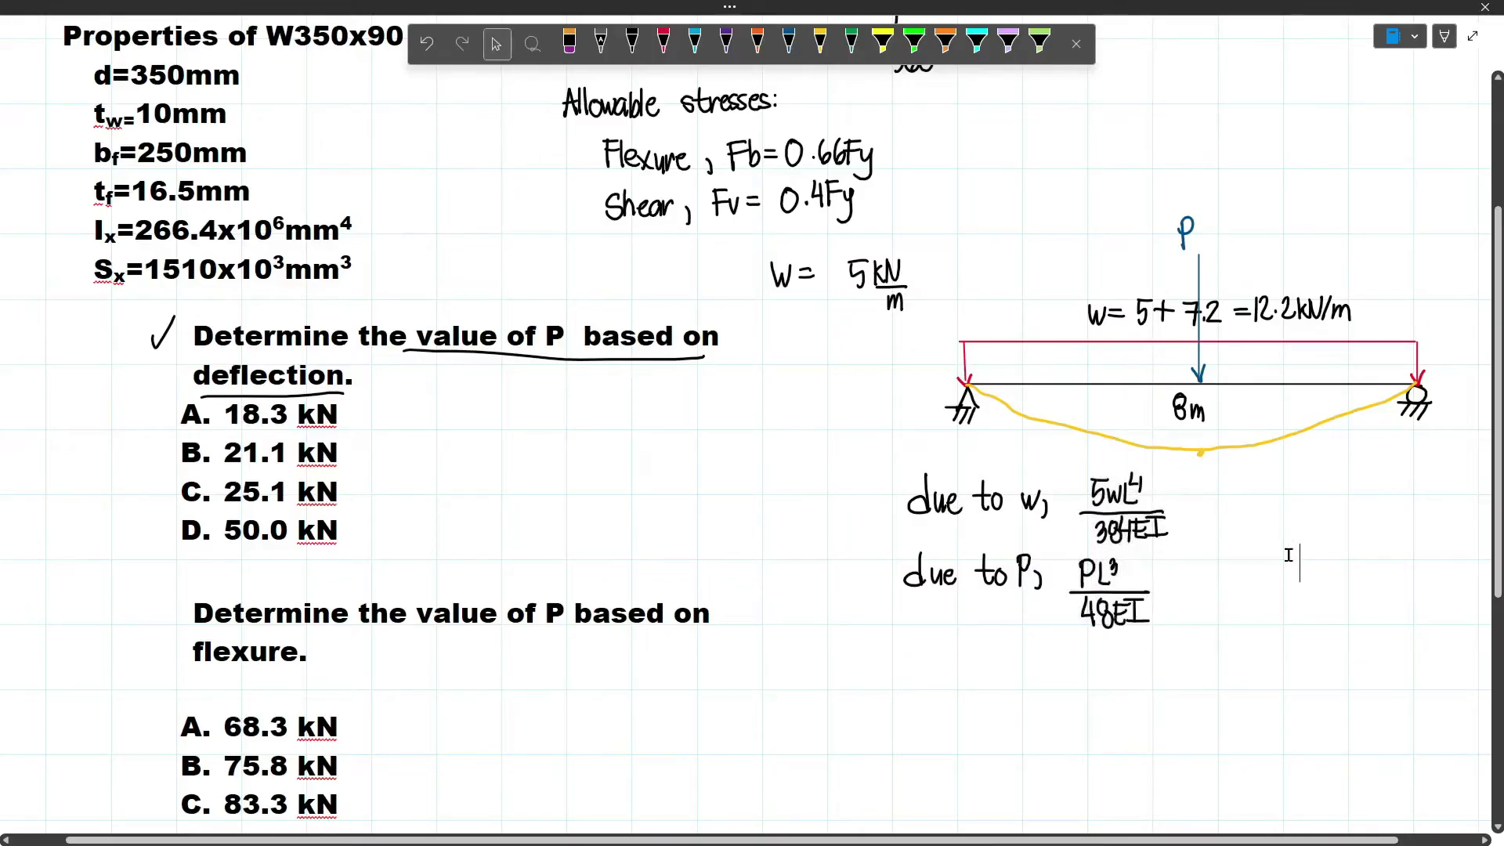
scroll(1288, 554, "up", 4)
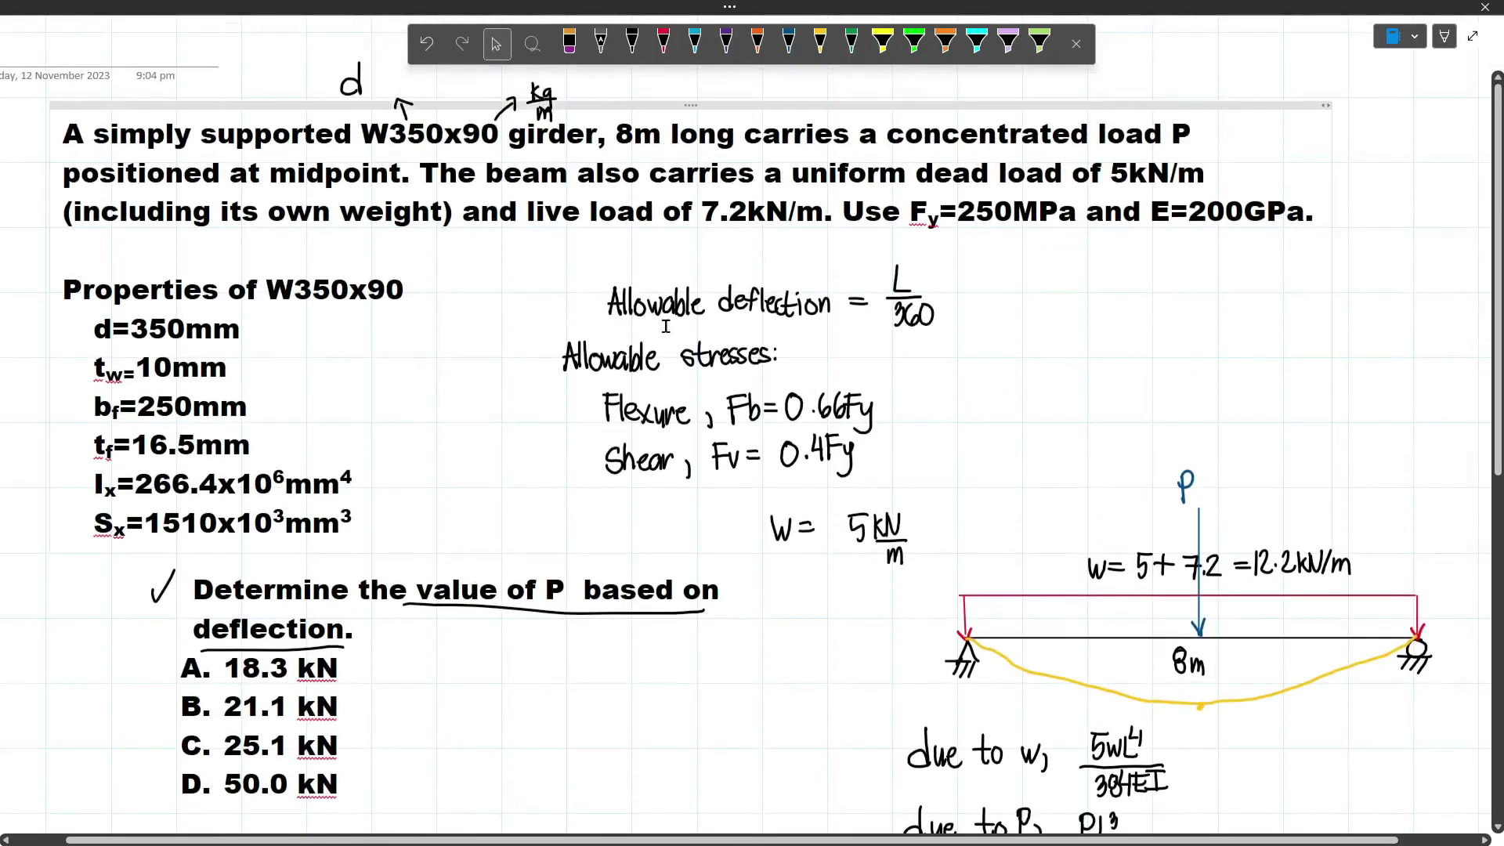
scroll(906, 301, "down", 4)
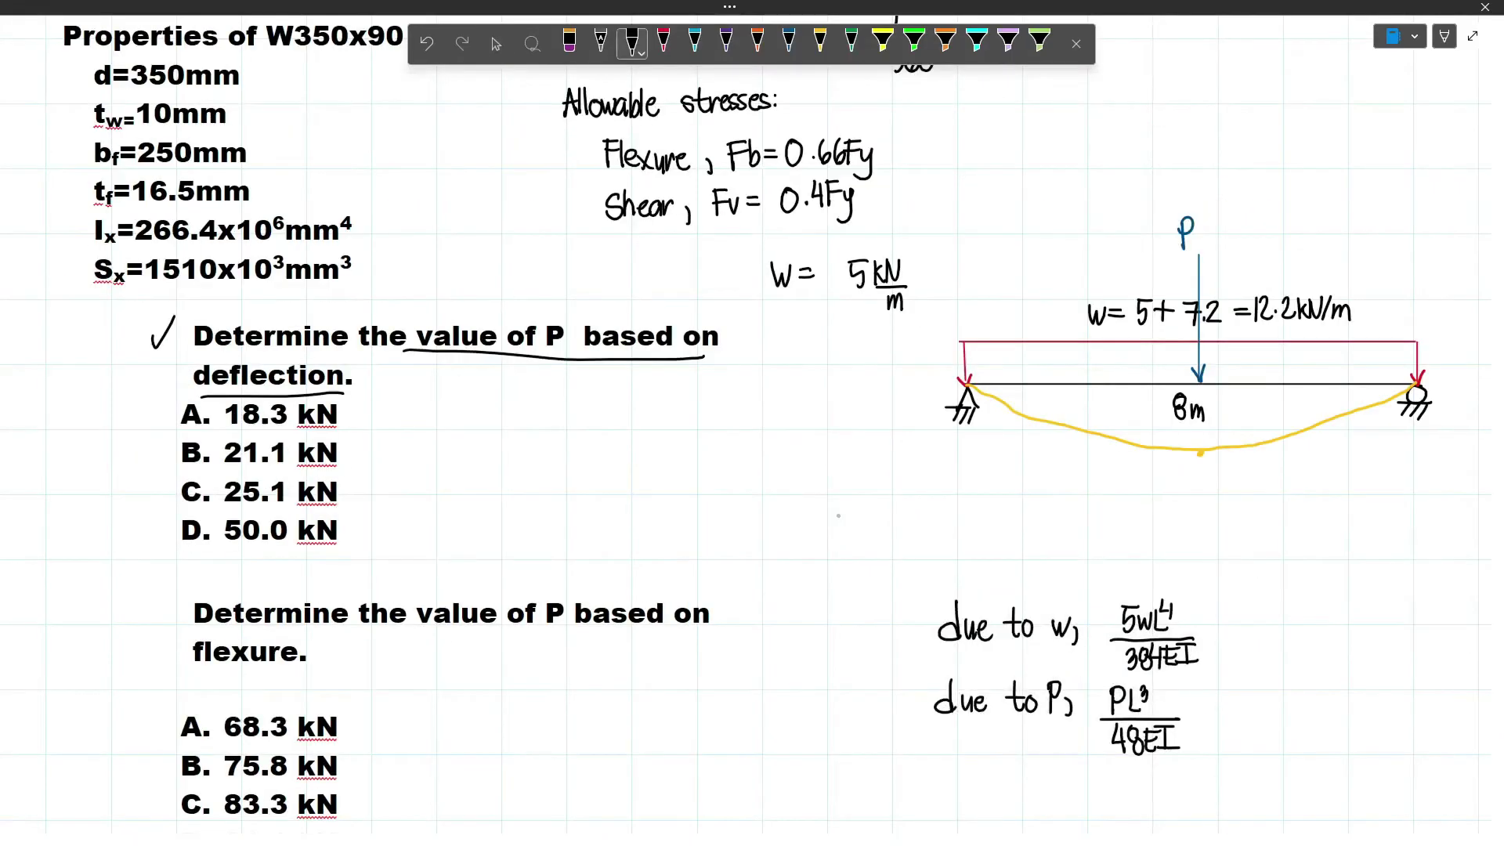
Handwrite the deflection equation L/360 = 5wL⁴/384EI + PL³/48EI directly below the beam diagram.
mouse_move(812, 496)
left_mouse_down()
mouse_move(874, 496)
mouse_move(832, 529)
left_mouse_up()
left_click_drag(846, 515, 846, 517)
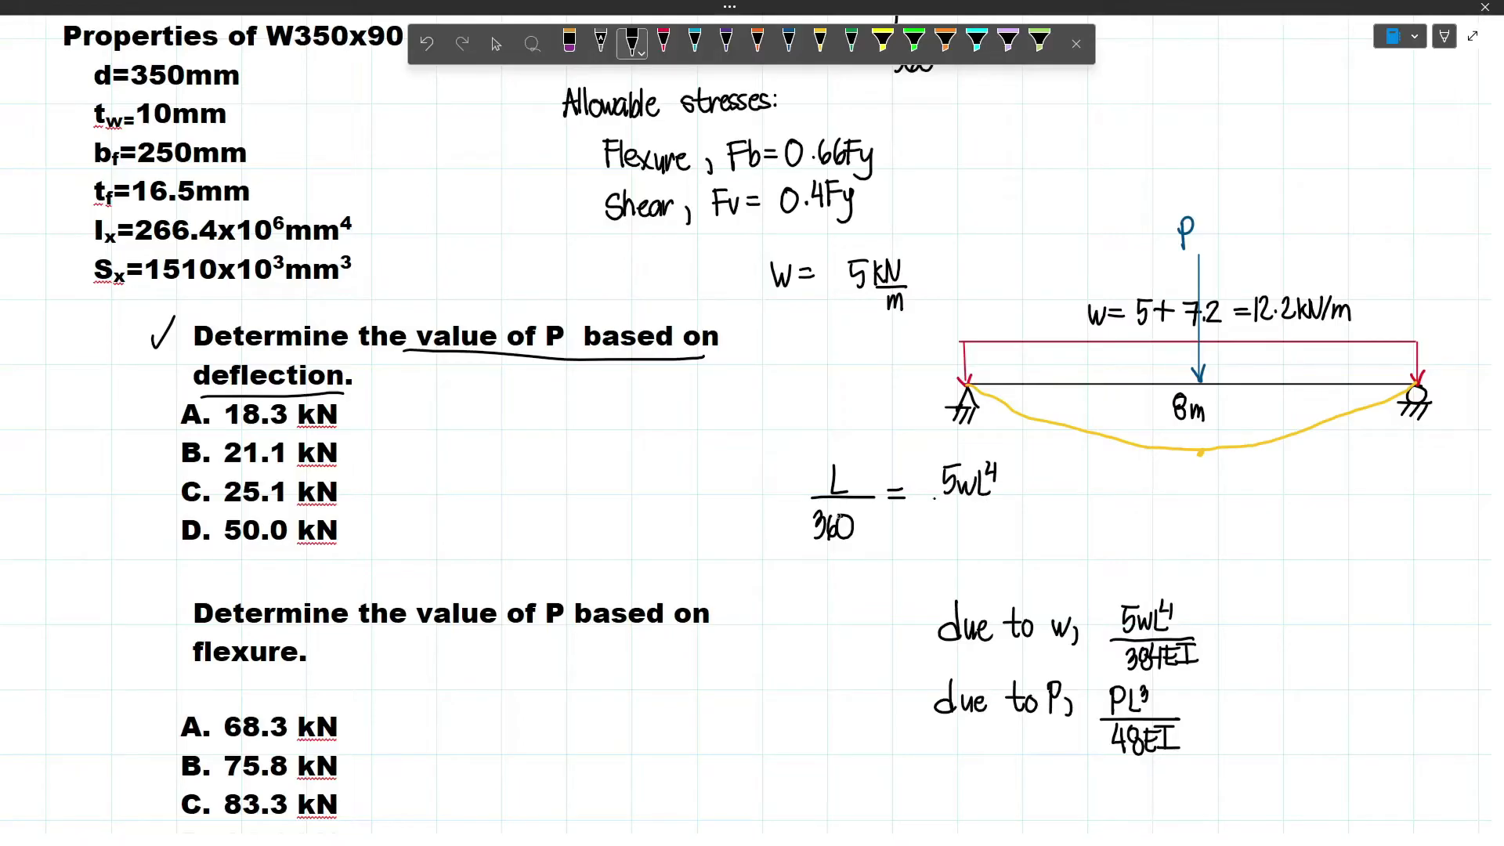
mouse_move(933, 498)
left_mouse_down()
mouse_move(1007, 497)
mouse_move(999, 541)
left_mouse_up()
mouse_move(1044, 481)
left_mouse_down()
mouse_move(1044, 506)
mouse_move(1097, 495)
left_mouse_up()
mouse_move(1052, 498)
left_mouse_down()
mouse_move(1121, 497)
mouse_move(1073, 539)
left_mouse_up()
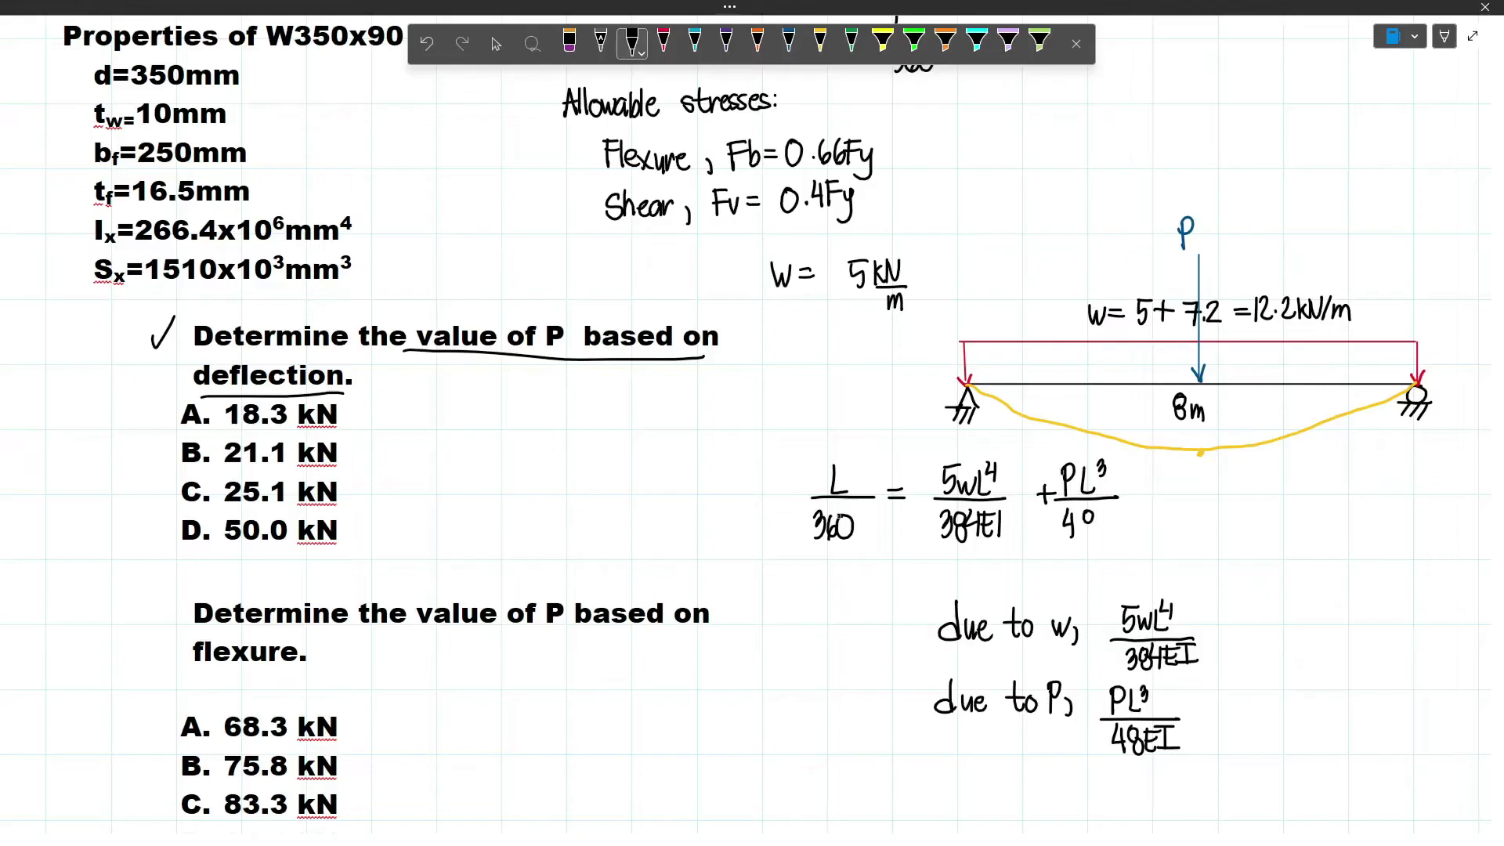
left_click_drag(1089, 521, 1090, 534)
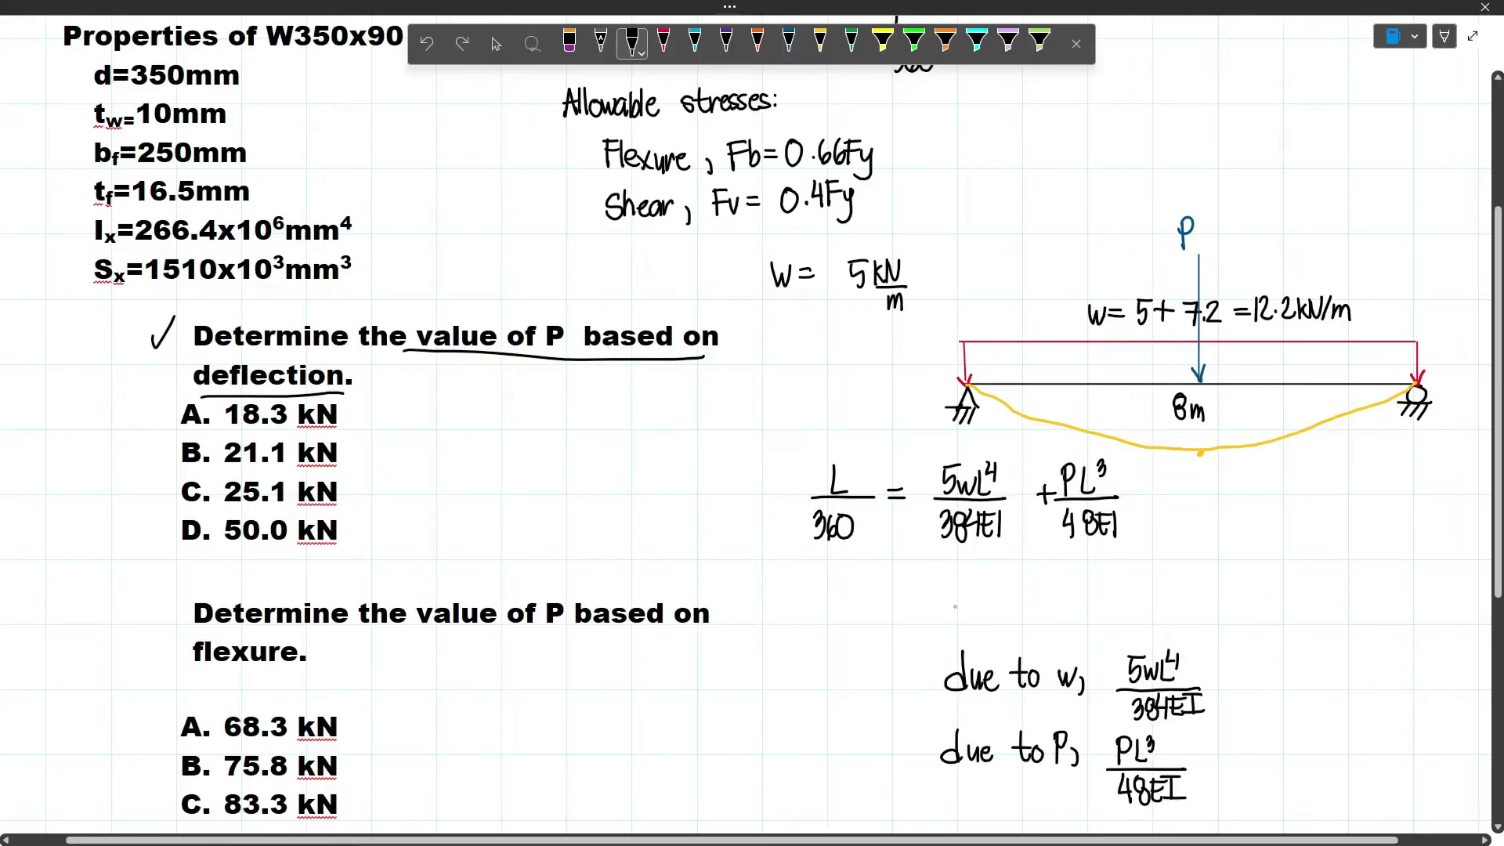
Begin the substituted equation on the next line by handwriting 8/360 = 5(12.2)(8)⁴ above a fraction bar.
left_click_drag(843, 456, 850, 462)
key("ctrl+z")
mouse_move(838, 559)
left_mouse_down()
mouse_move(836, 596)
mouse_move(871, 599)
left_mouse_up()
mouse_move(822, 607)
left_mouse_down()
mouse_move(827, 633)
mouse_move(857, 611)
left_mouse_up()
left_click_drag(883, 596, 895, 596)
left_click_drag(882, 603, 922, 596)
left_click_drag(1273, 281, 1282, 284)
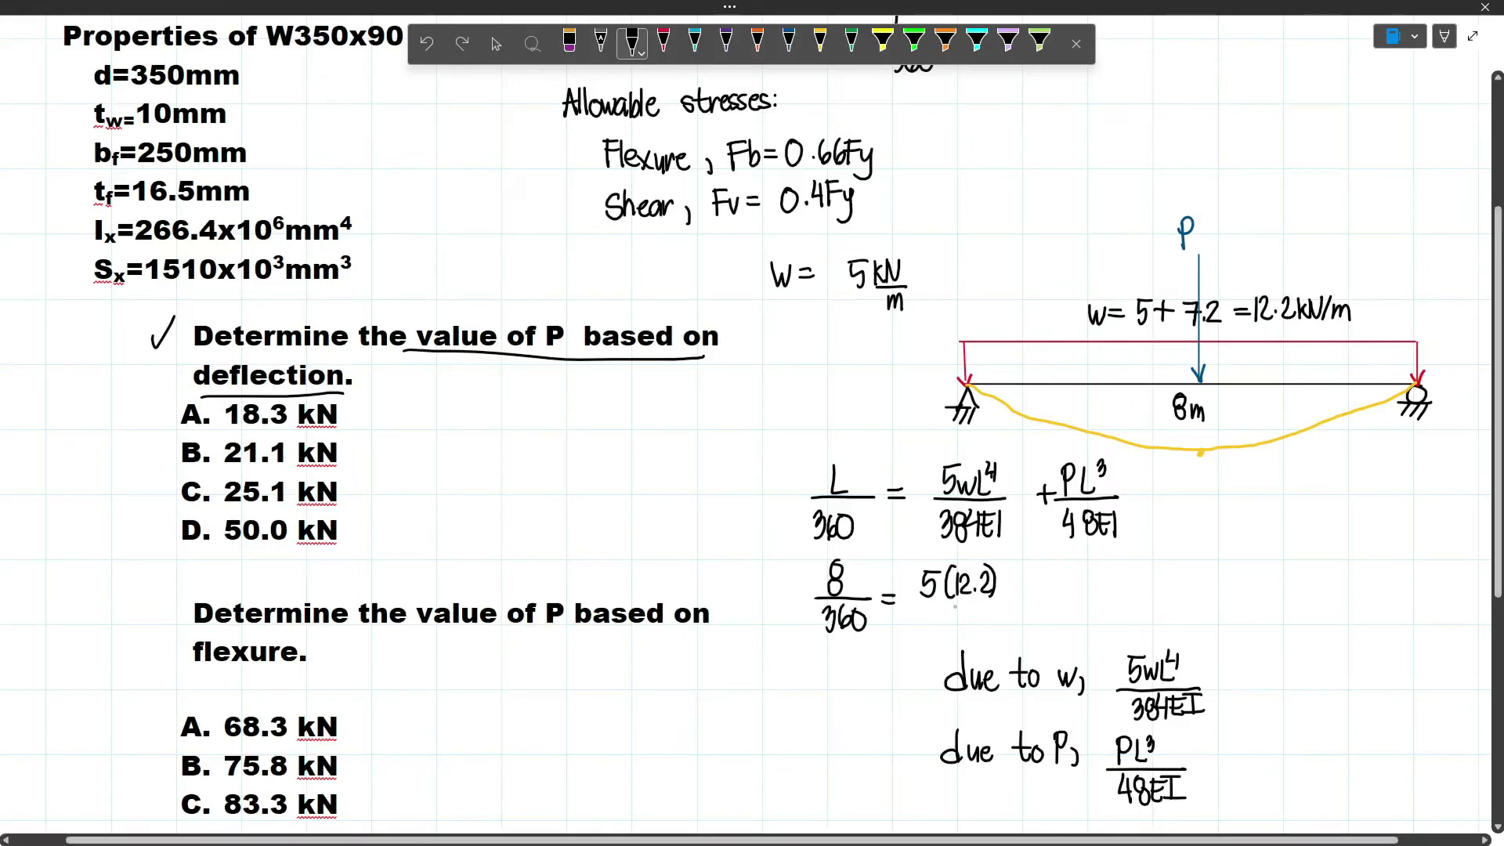
left_click_drag(985, 464, 976, 464)
left_click_drag(1004, 566, 1032, 599)
mouse_move(994, 449)
left_mouse_down()
mouse_move(979, 473)
mouse_move(1006, 458)
left_mouse_up()
left_click_drag(1034, 552, 1041, 574)
left_click_drag(914, 602, 1065, 602)
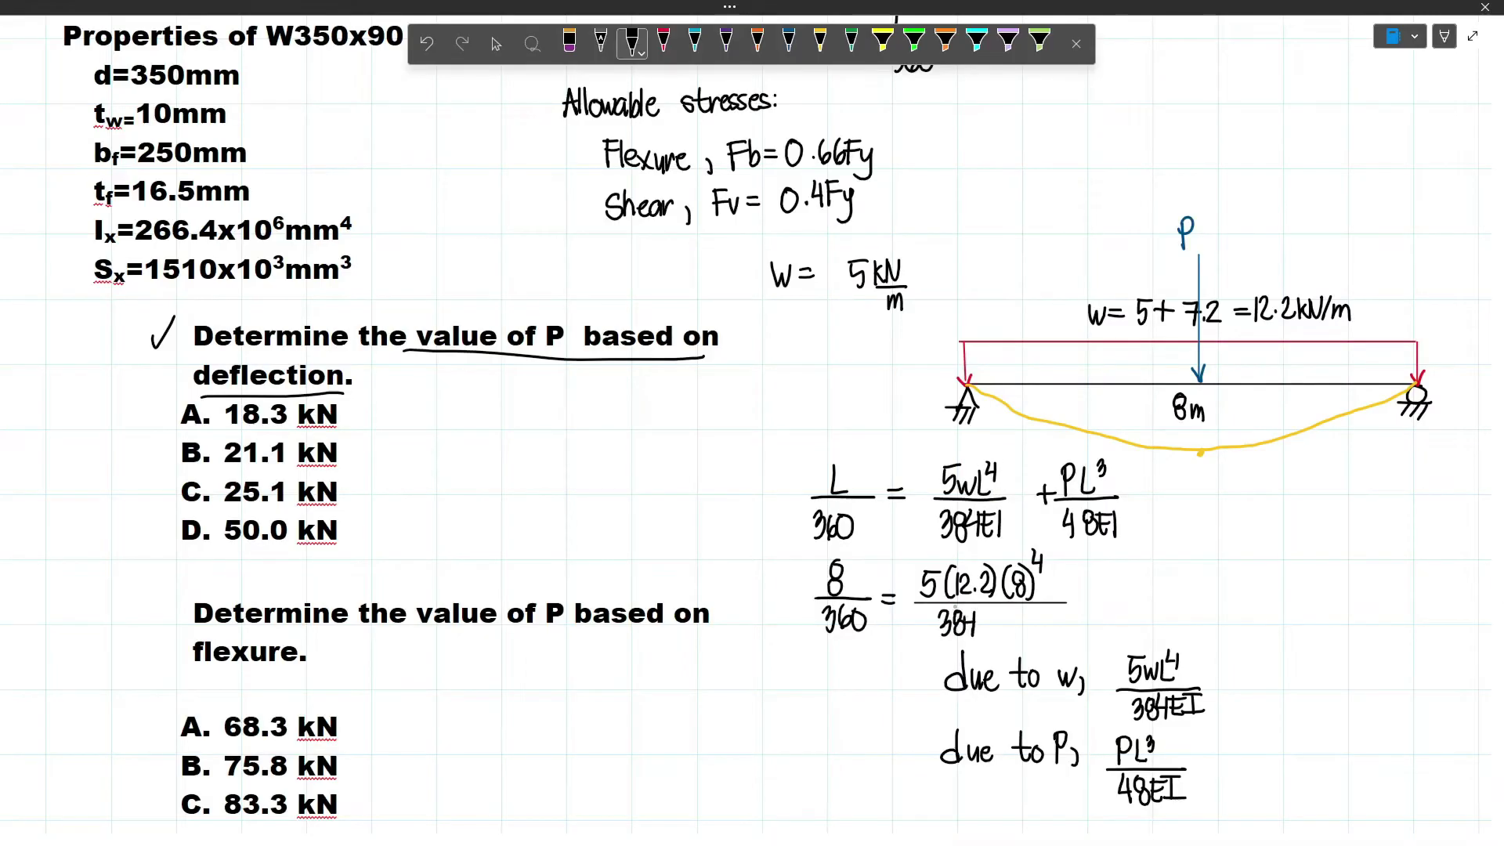
Handwrite the first term's denominator as 384(200×10³)(266.4×10⁶) and extend the fraction bar over it.
mouse_move(990, 614)
left_mouse_down()
mouse_move(1006, 631)
mouse_move(1024, 614)
left_mouse_up()
left_click_drag(1056, 619, 1073, 635)
left_click_drag(1067, 601, 1171, 601)
left_click_drag(72, 236, 192, 209)
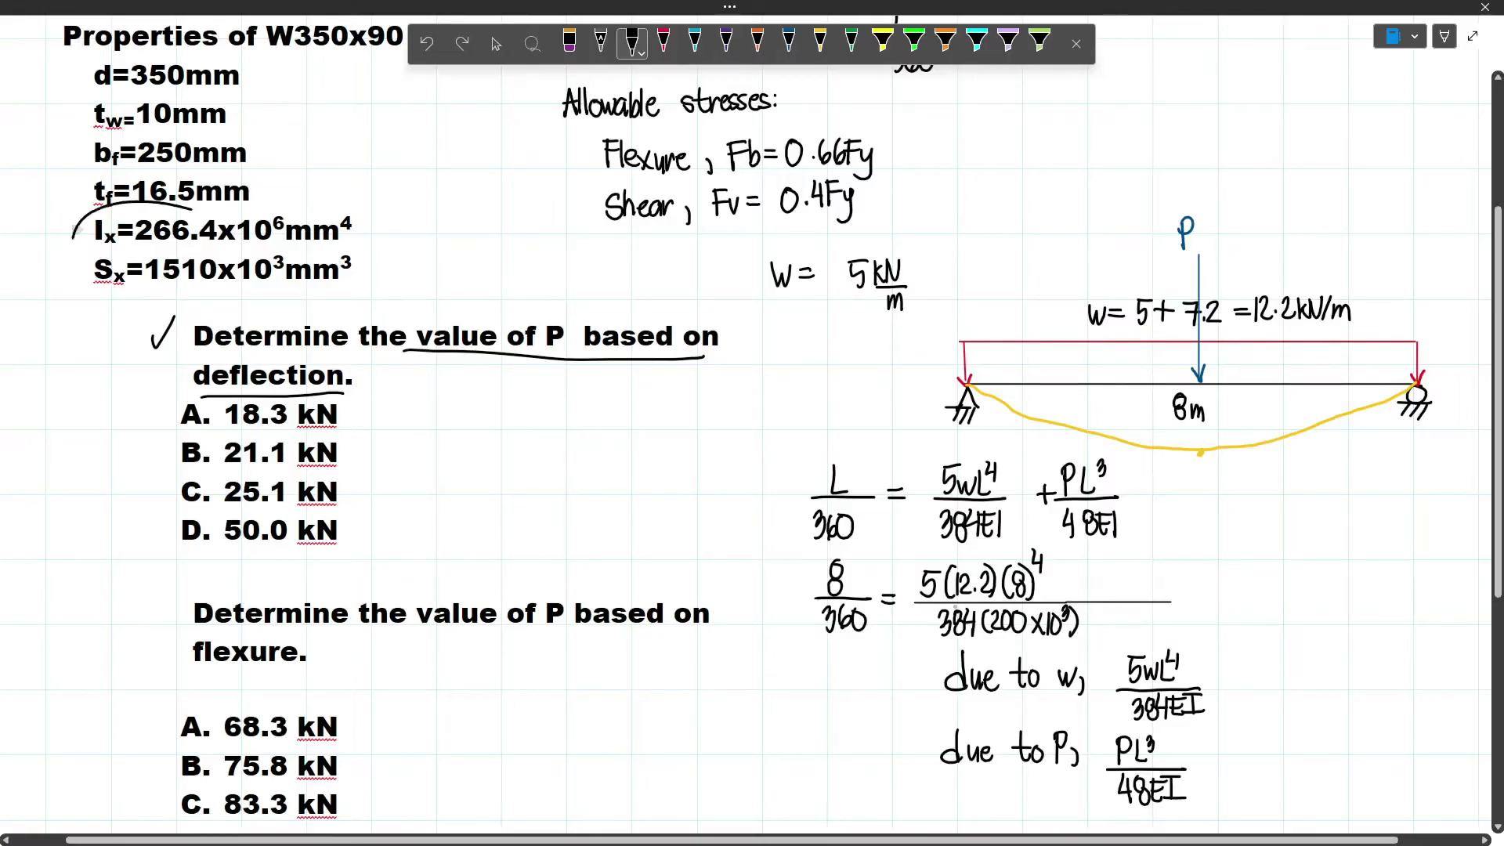
left_click_drag(73, 237, 169, 262)
mouse_move(1099, 606)
left_mouse_down()
mouse_move(1087, 628)
mouse_move(1148, 629)
left_mouse_up()
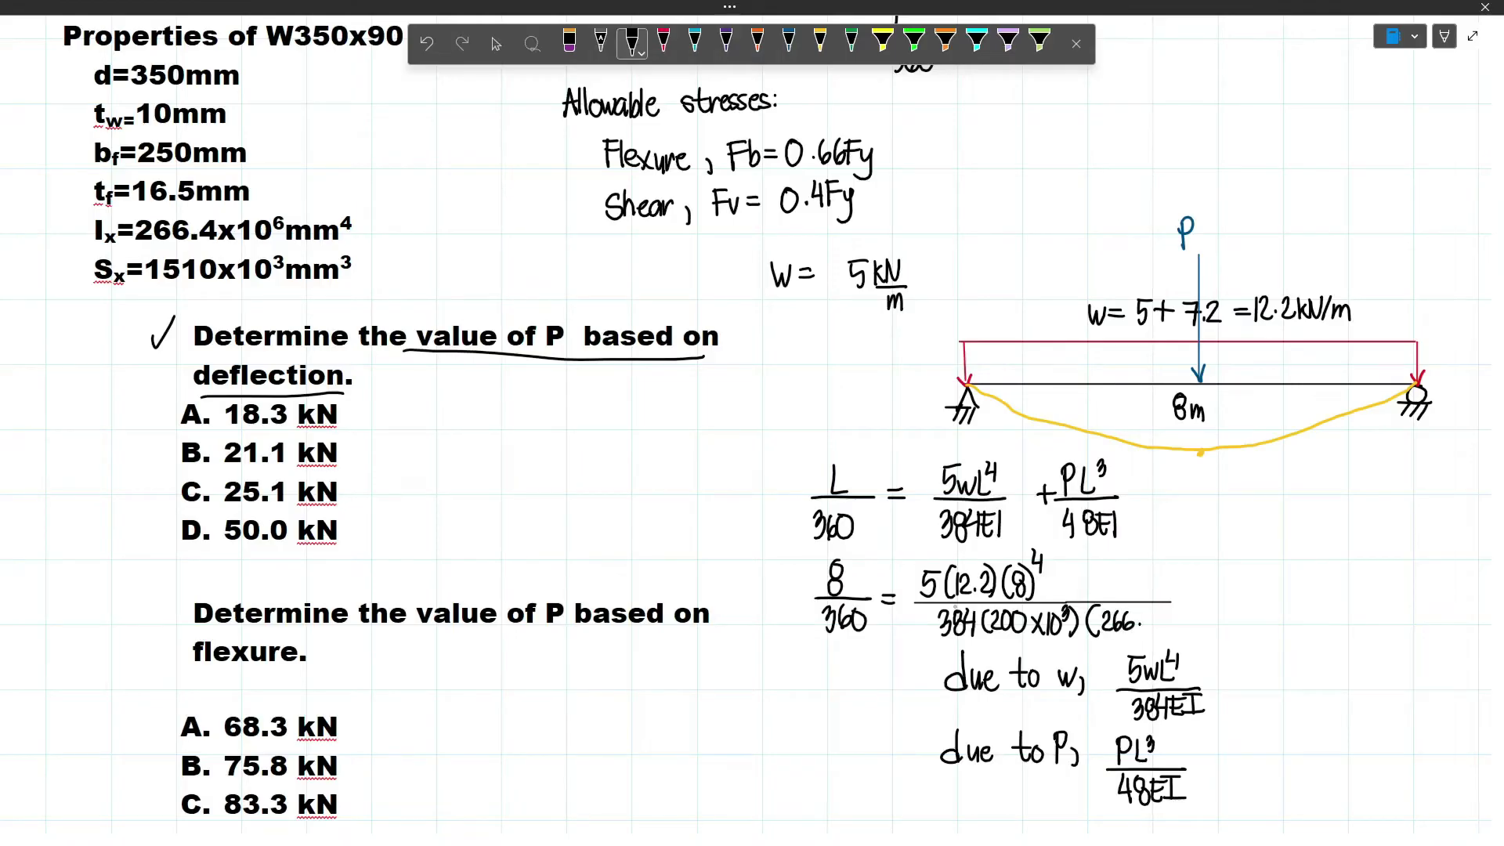
mouse_move(1169, 609)
left_mouse_down()
mouse_move(1158, 631)
mouse_move(1192, 613)
left_mouse_up()
left_click_drag(1209, 607, 1211, 634)
left_click_drag(1170, 601, 1224, 600)
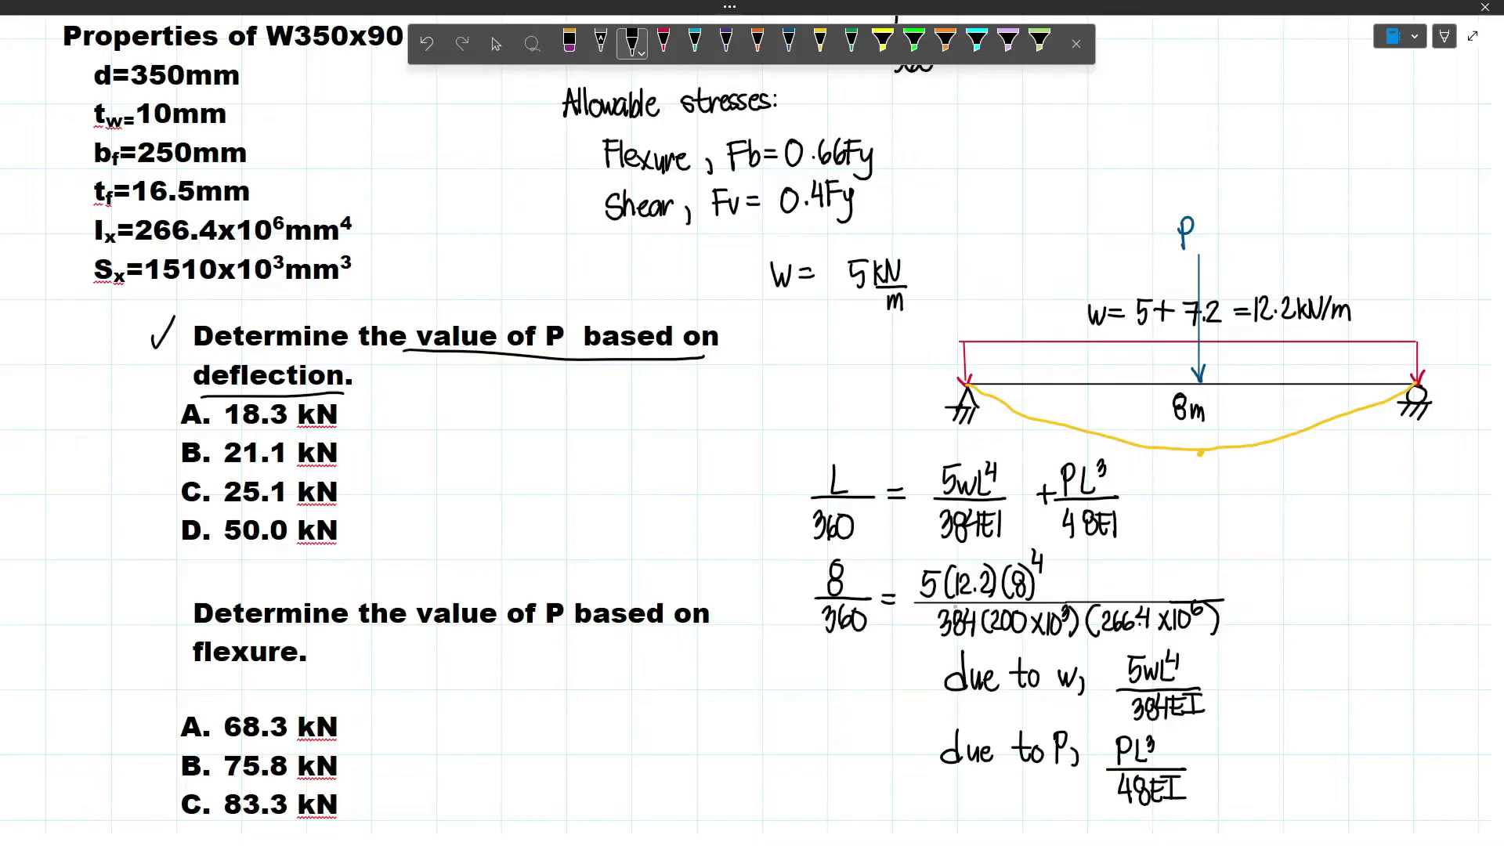
Add the unit conversion factor (1000⁴) to the first term's numerator.
left_click_drag(1070, 565, 1062, 602)
left_click_drag(1079, 572, 1078, 599)
left_click_drag(1093, 573, 1137, 579)
left_click_drag(1144, 551, 1146, 596)
mouse_move(1160, 546)
left_mouse_down()
mouse_move(1038, 543)
mouse_move(971, 612)
mouse_move(1171, 548)
mouse_move(1170, 583)
left_mouse_up()
key("ctrl+z")
Shift the 8 above 360 slightly to the left and handwrite the factor (1000) beside it.
mouse_move(842, 552)
left_mouse_down()
mouse_move(824, 609)
mouse_move(831, 552)
left_mouse_up()
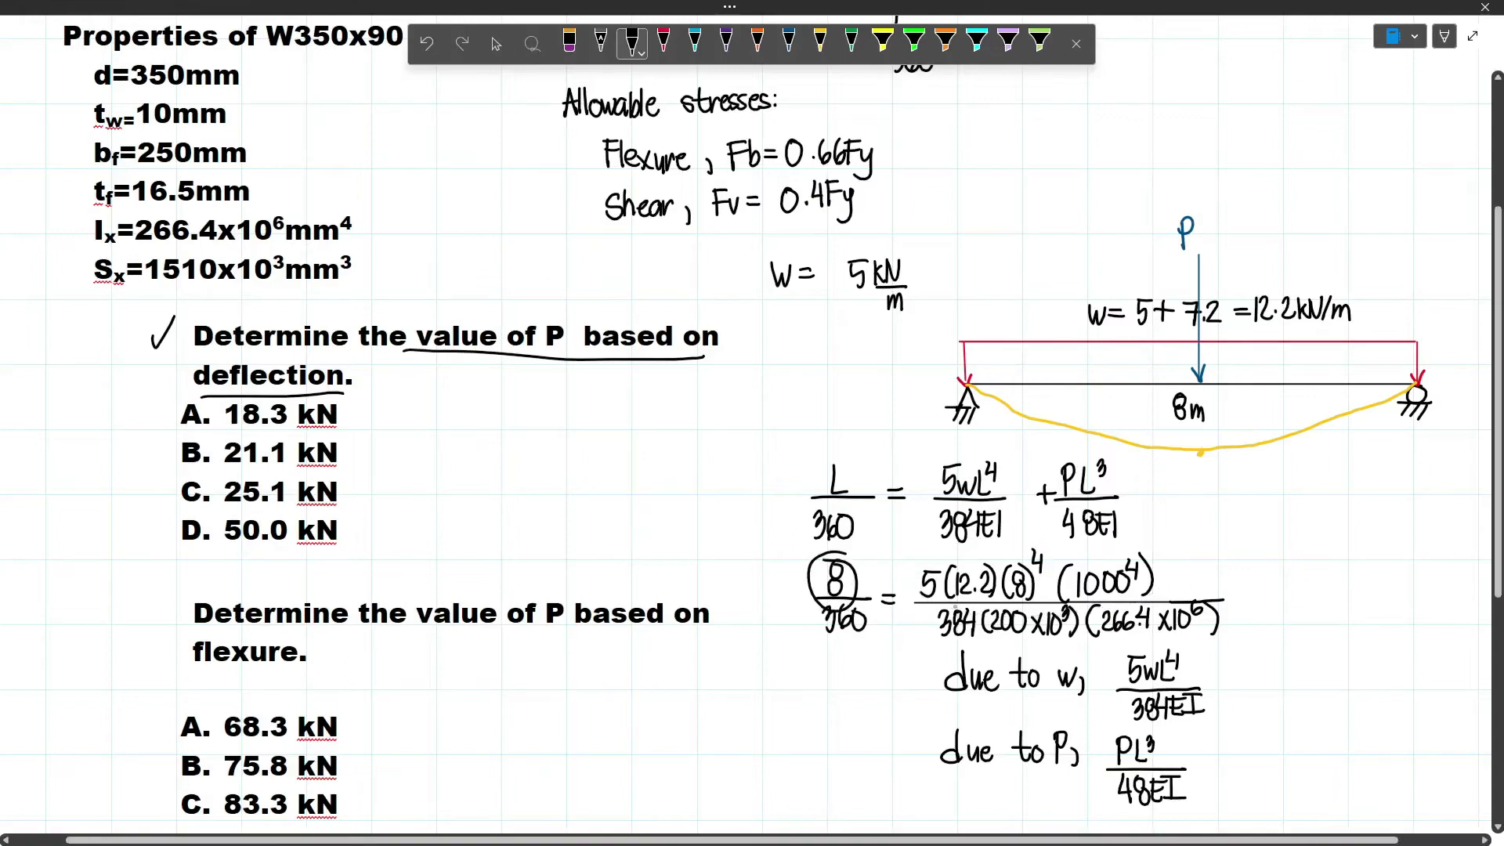
key("ctrl+z")
left_click_drag(853, 566, 855, 595)
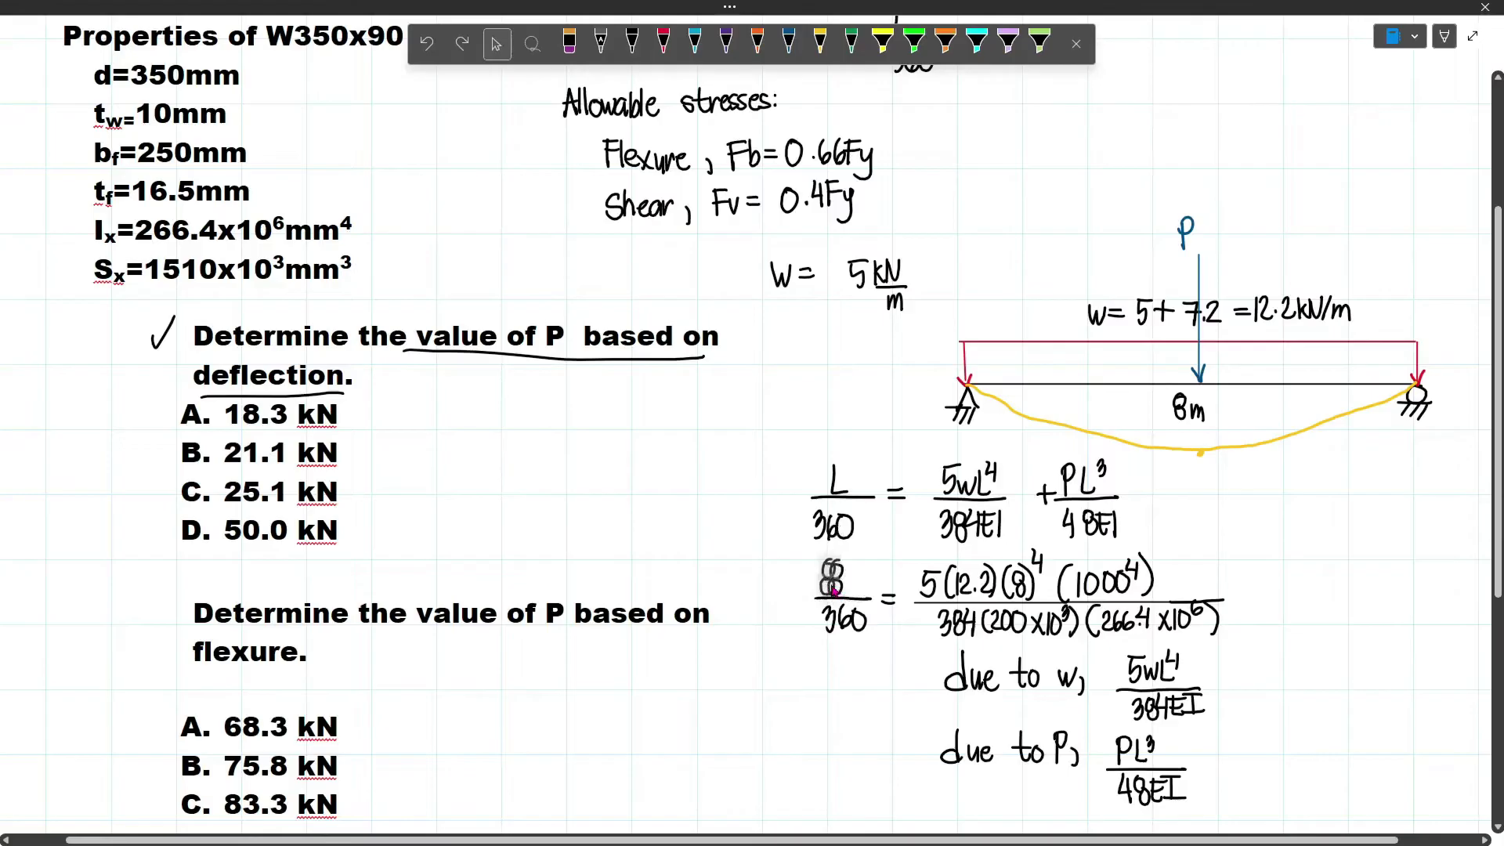
left_click(885, 666)
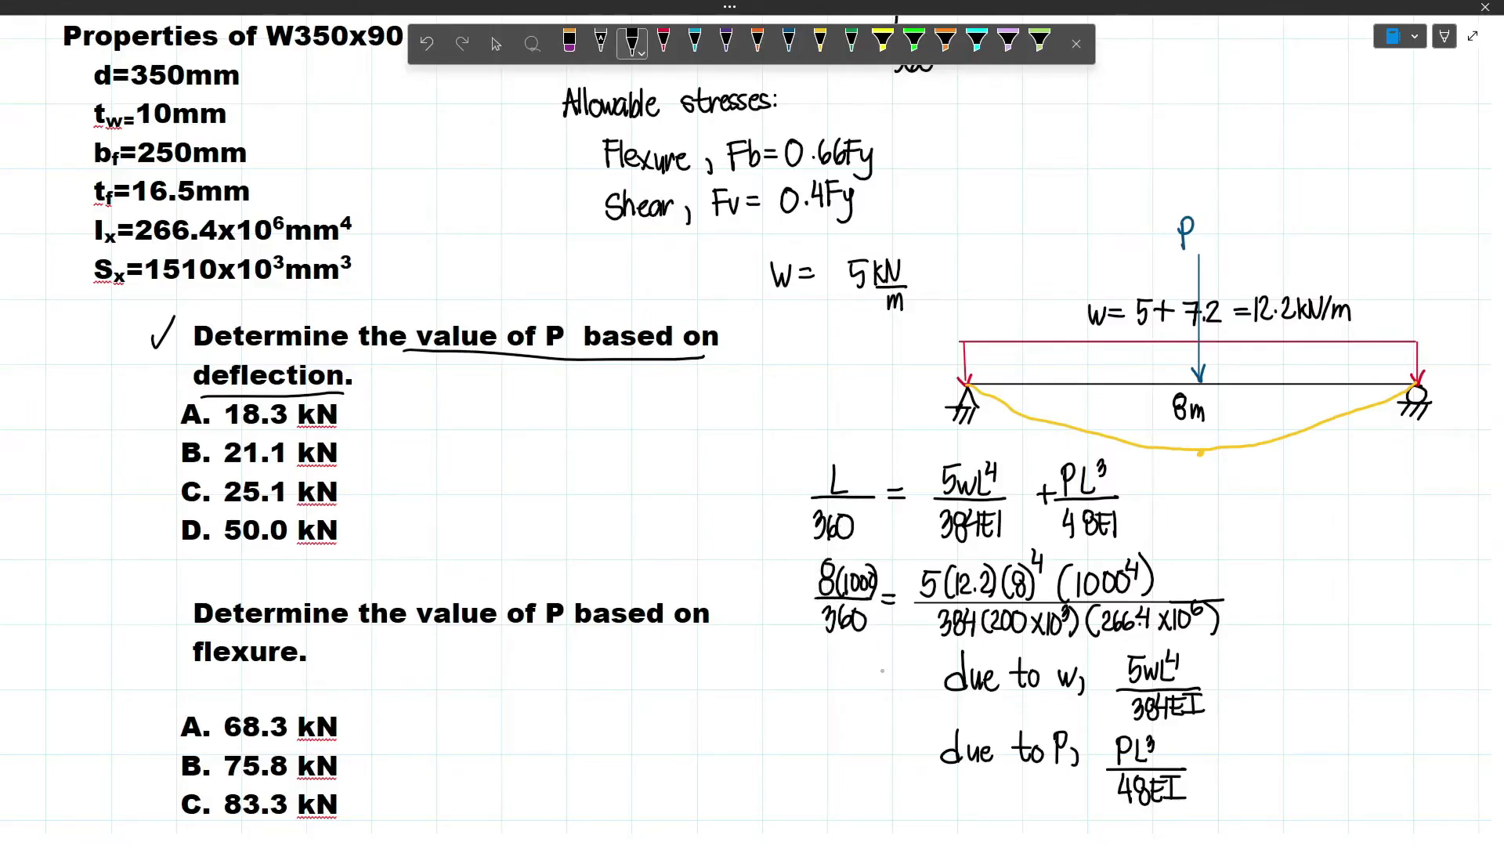
Handwrite P(8)³(1000⁴) as the numerator of the equation's second term.
left_click_drag(1276, 558, 1275, 592)
left_click_drag(1276, 559, 1279, 576)
mouse_move(1303, 559)
left_mouse_down()
mouse_move(1300, 593)
mouse_move(1312, 566)
left_mouse_up()
mouse_move(1320, 558)
left_mouse_down()
mouse_move(1322, 592)
mouse_move(1360, 589)
left_mouse_up()
left_click_drag(1373, 564, 1398, 566)
left_click_drag(1413, 553, 1414, 574)
left_click_drag(1418, 552, 1419, 589)
Draw an arrow up from the second term's (1000⁴) factor and label it ×10¹².
left_click_drag(1386, 537, 1385, 550)
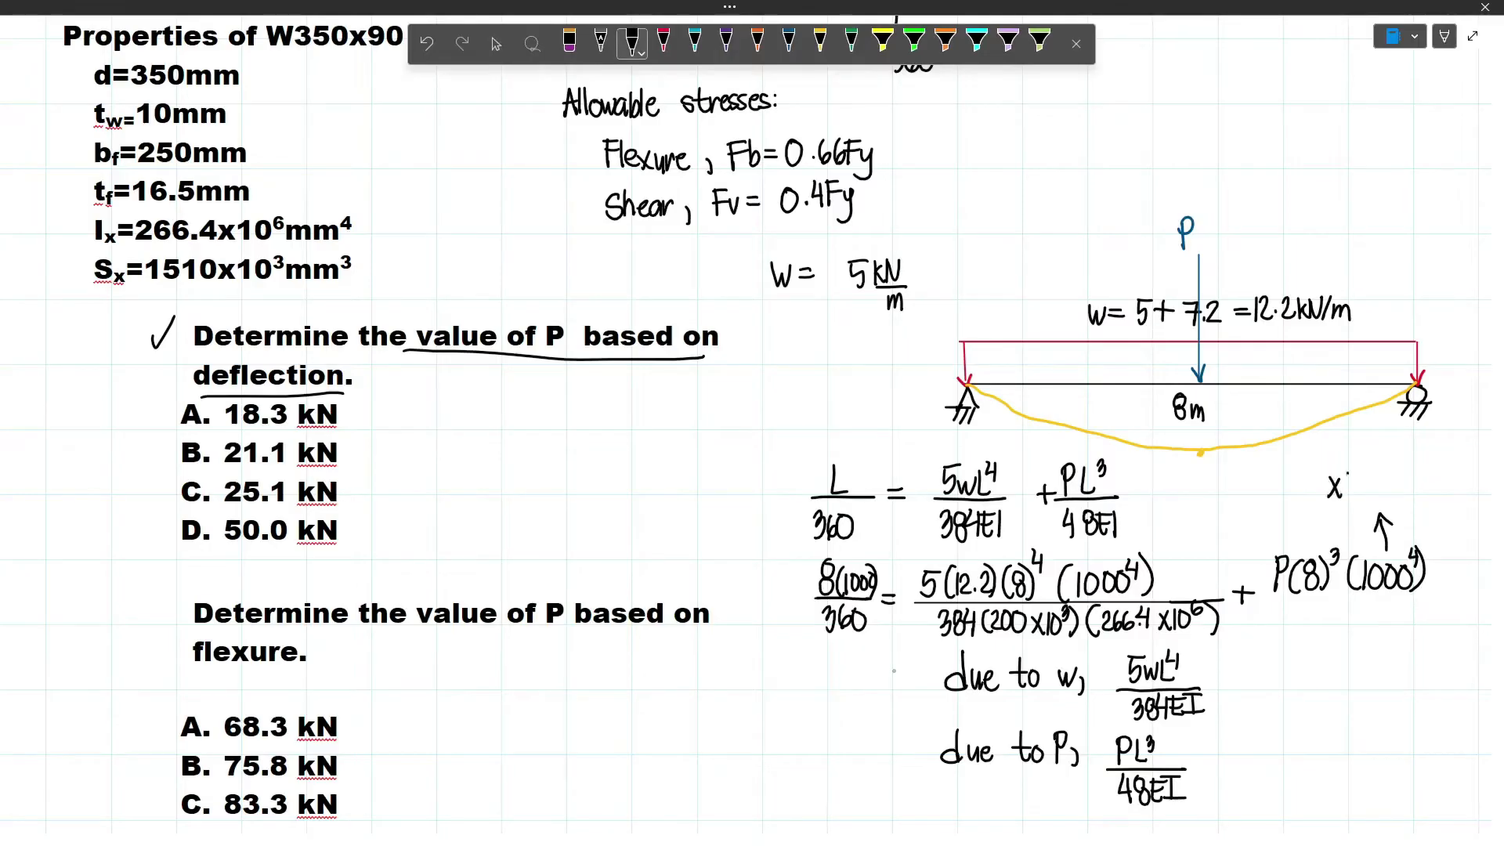
left_click_drag(1349, 473, 1347, 499)
left_click_drag(1359, 475, 1382, 479)
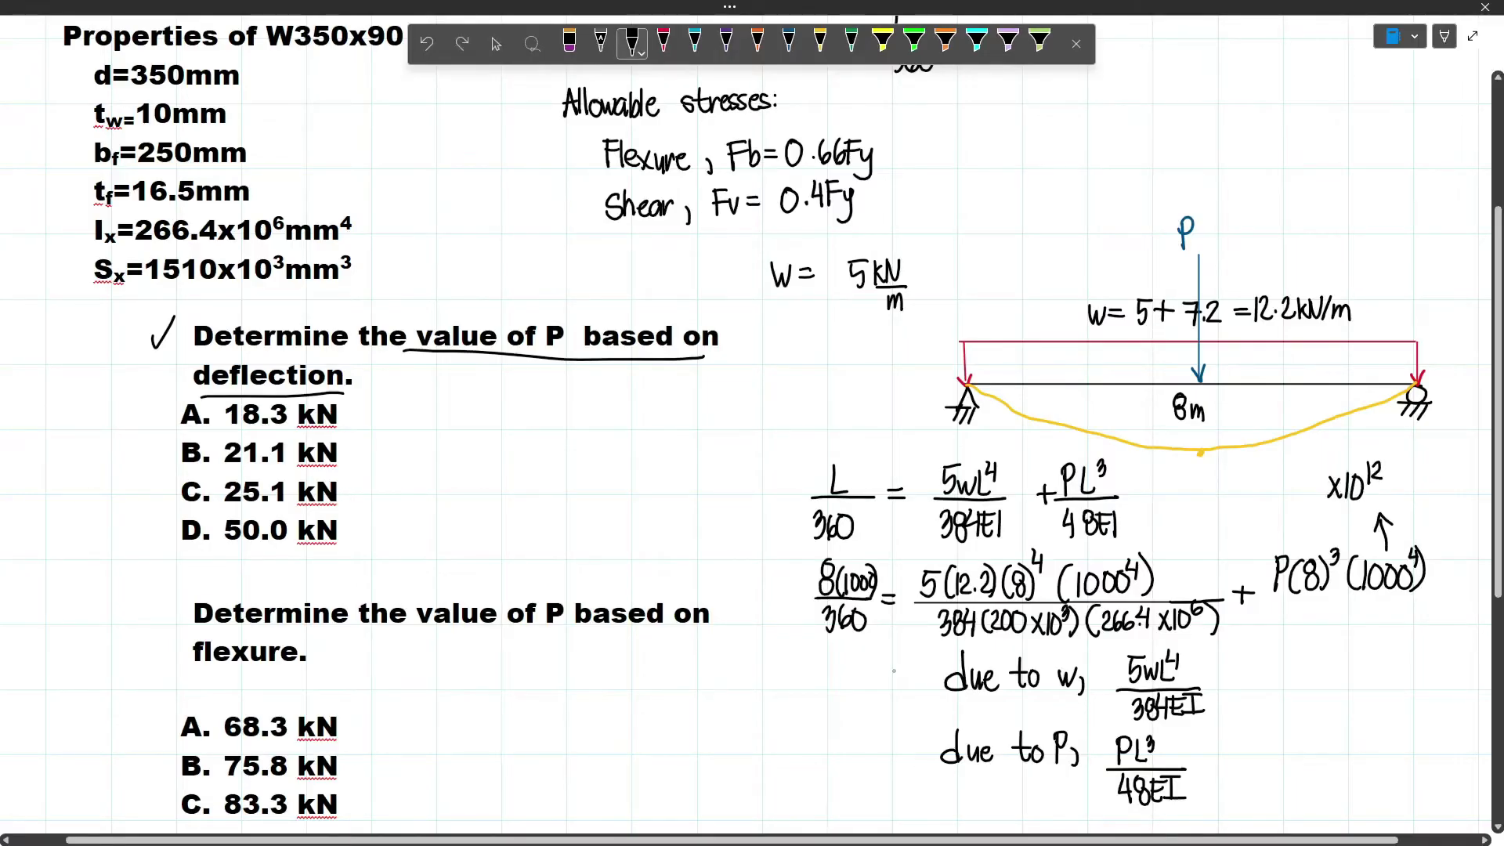
mouse_move(1435, 542)
left_mouse_down()
mouse_move(1386, 611)
mouse_move(1422, 536)
left_mouse_up()
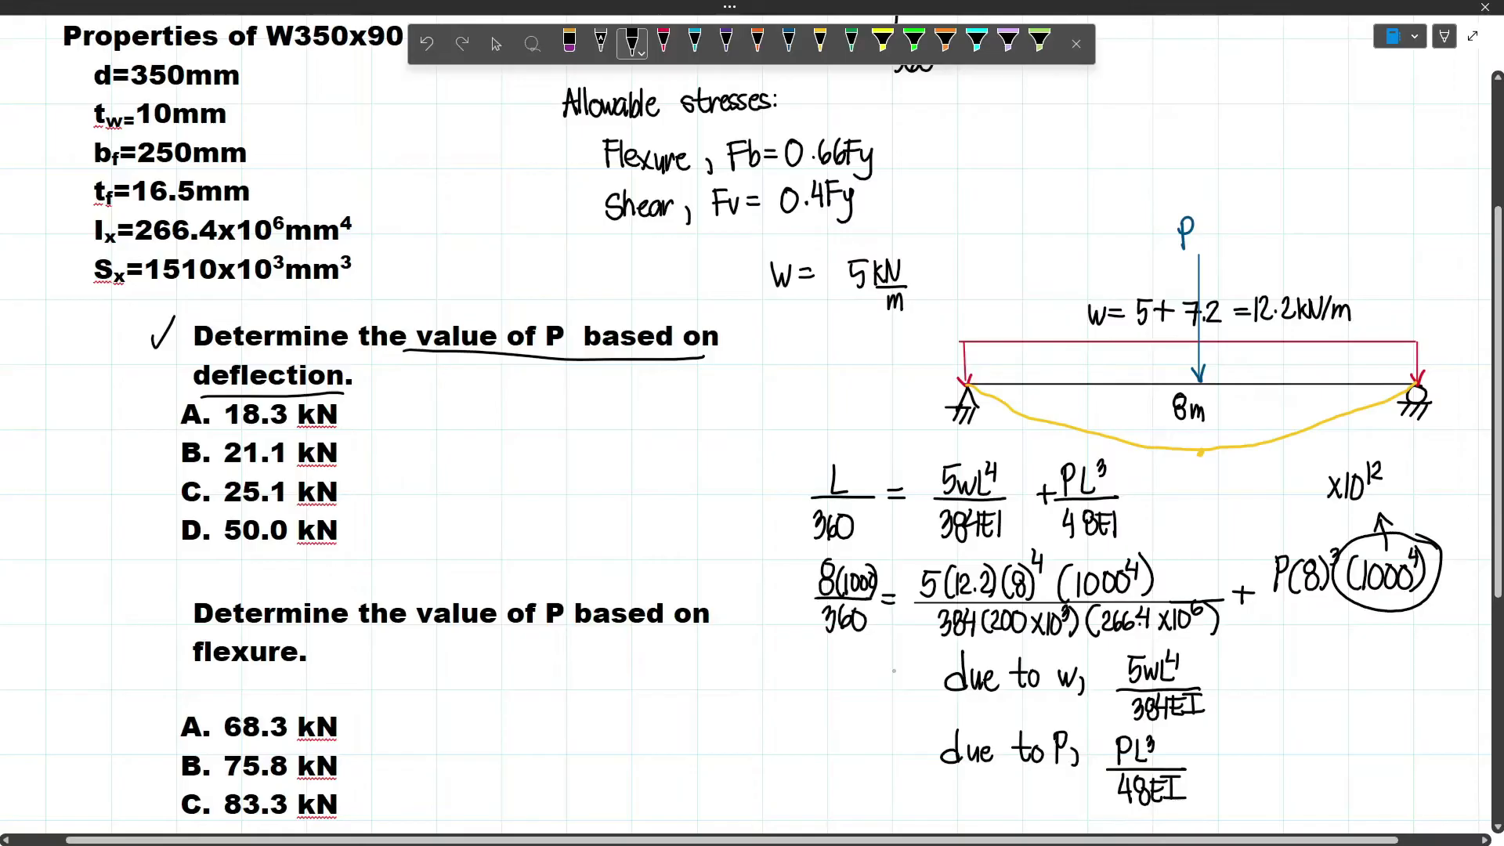
key("ctrl+z")
Complete the second term's denominator with a fraction bar, 48 and a copy of (200×10³)(266.4×10⁶).
left_click_drag(1267, 596, 1439, 596)
left_click_drag(1112, 502, 1131, 546)
key("ctrl+z")
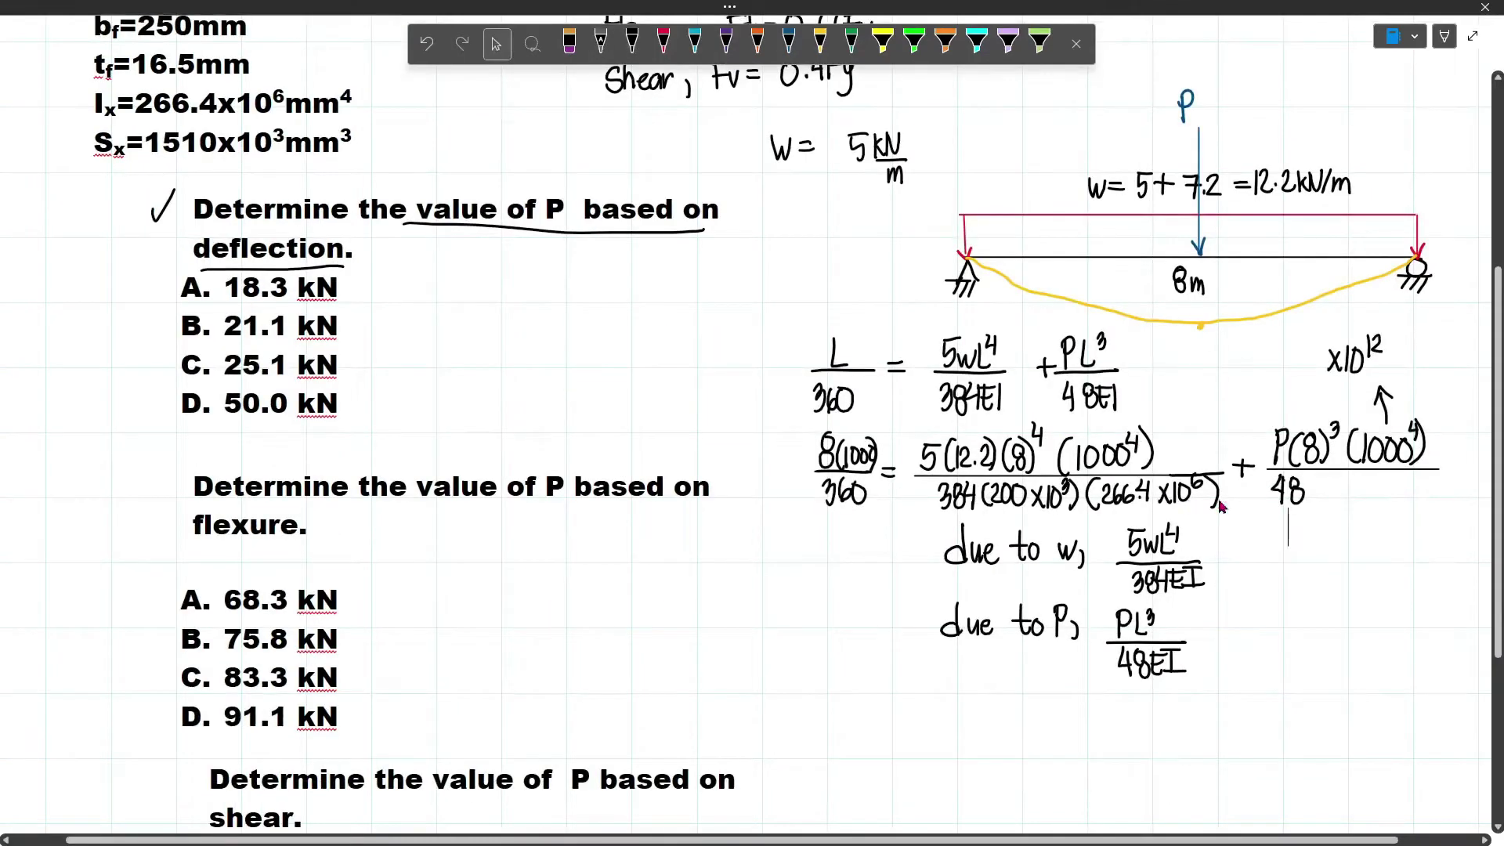
left_click_drag(1233, 506, 995, 484)
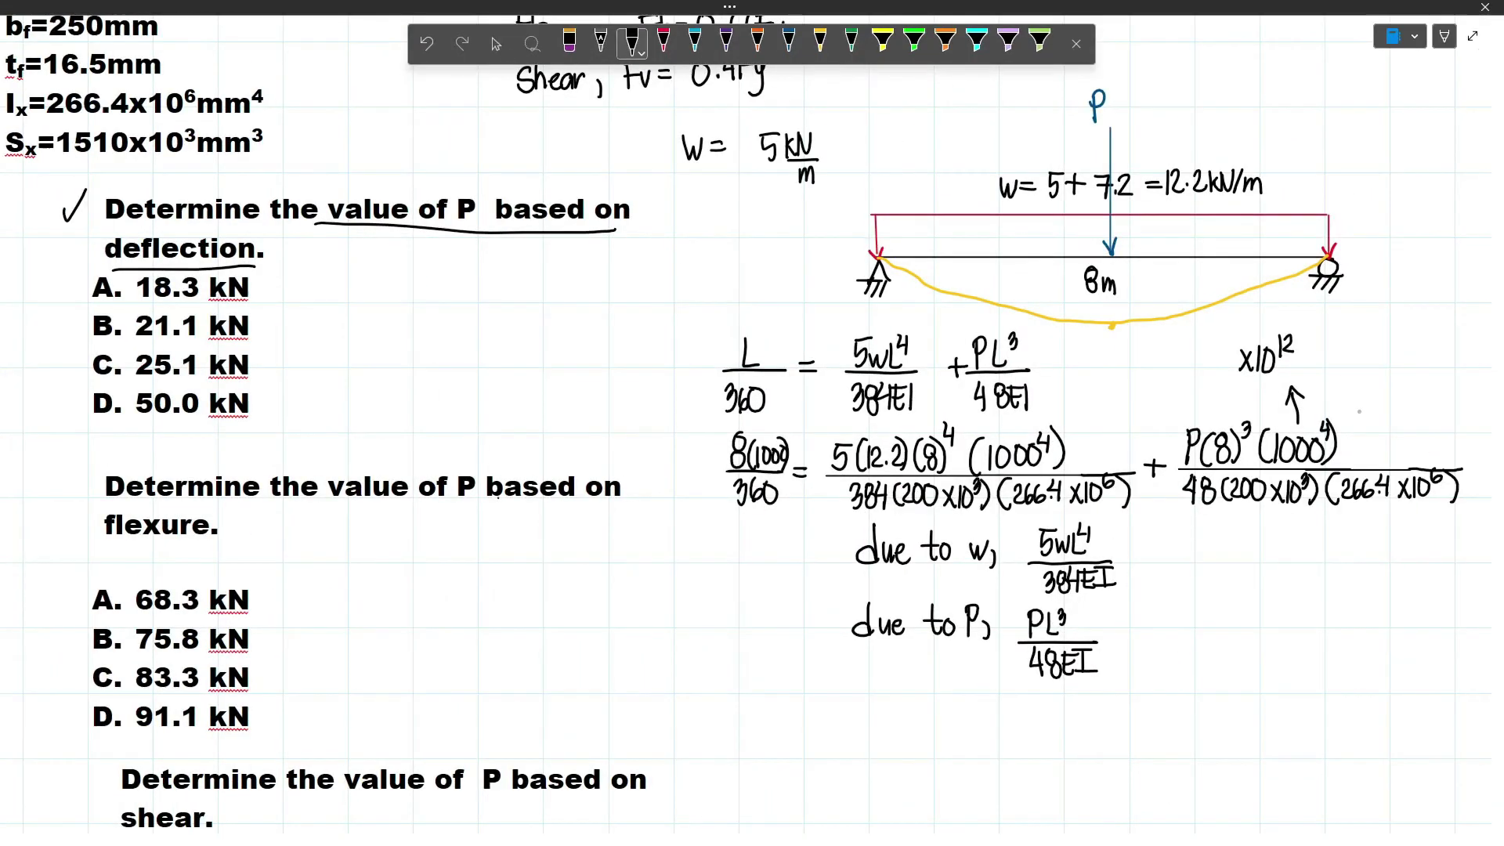
mouse_move(1213, 417)
left_mouse_down()
mouse_move(1190, 471)
mouse_move(1177, 421)
left_mouse_up()
key("ctrl+z")
left_click_drag(245, 232, 270, 221)
key("ctrl+z")
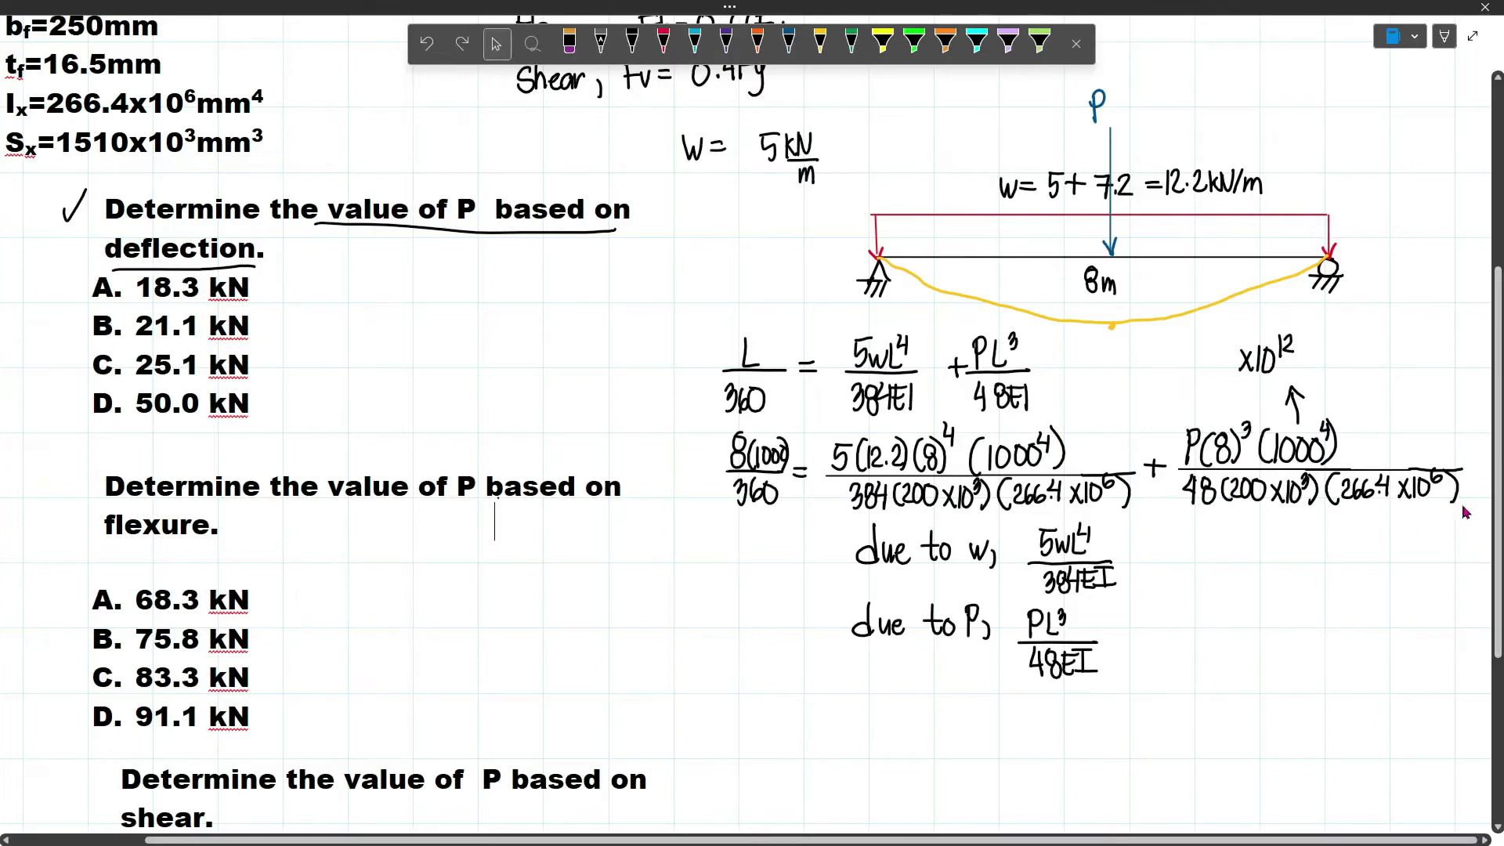
left_click_drag(1472, 499, 661, 444)
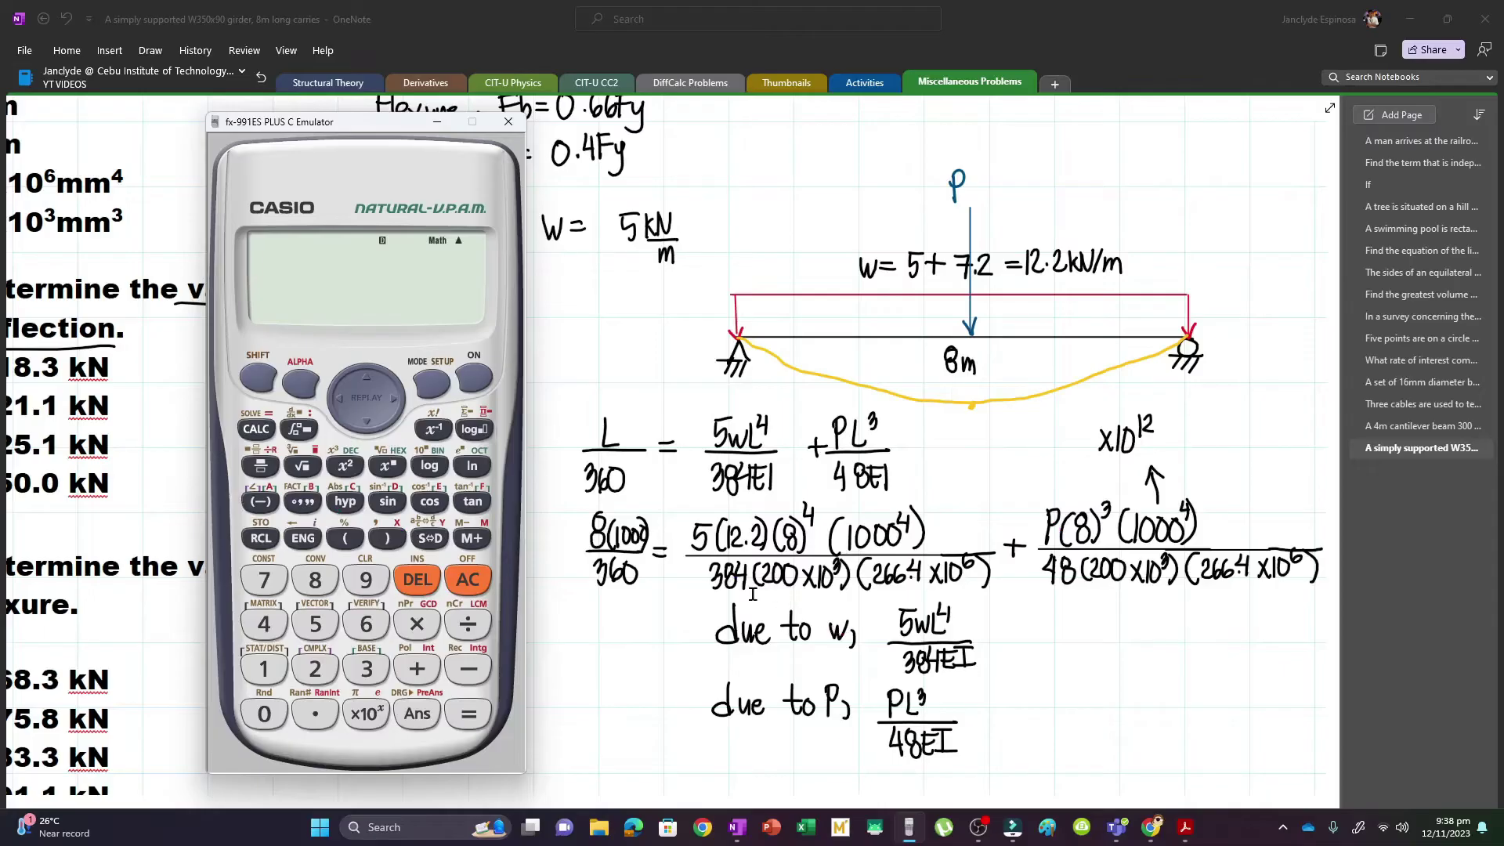
Switch to the fx-991ES calculator emulator and compute 200×10³×266.4×10⁶ for the EI product in the denominators.
left_click_drag(753, 594, 1004, 557)
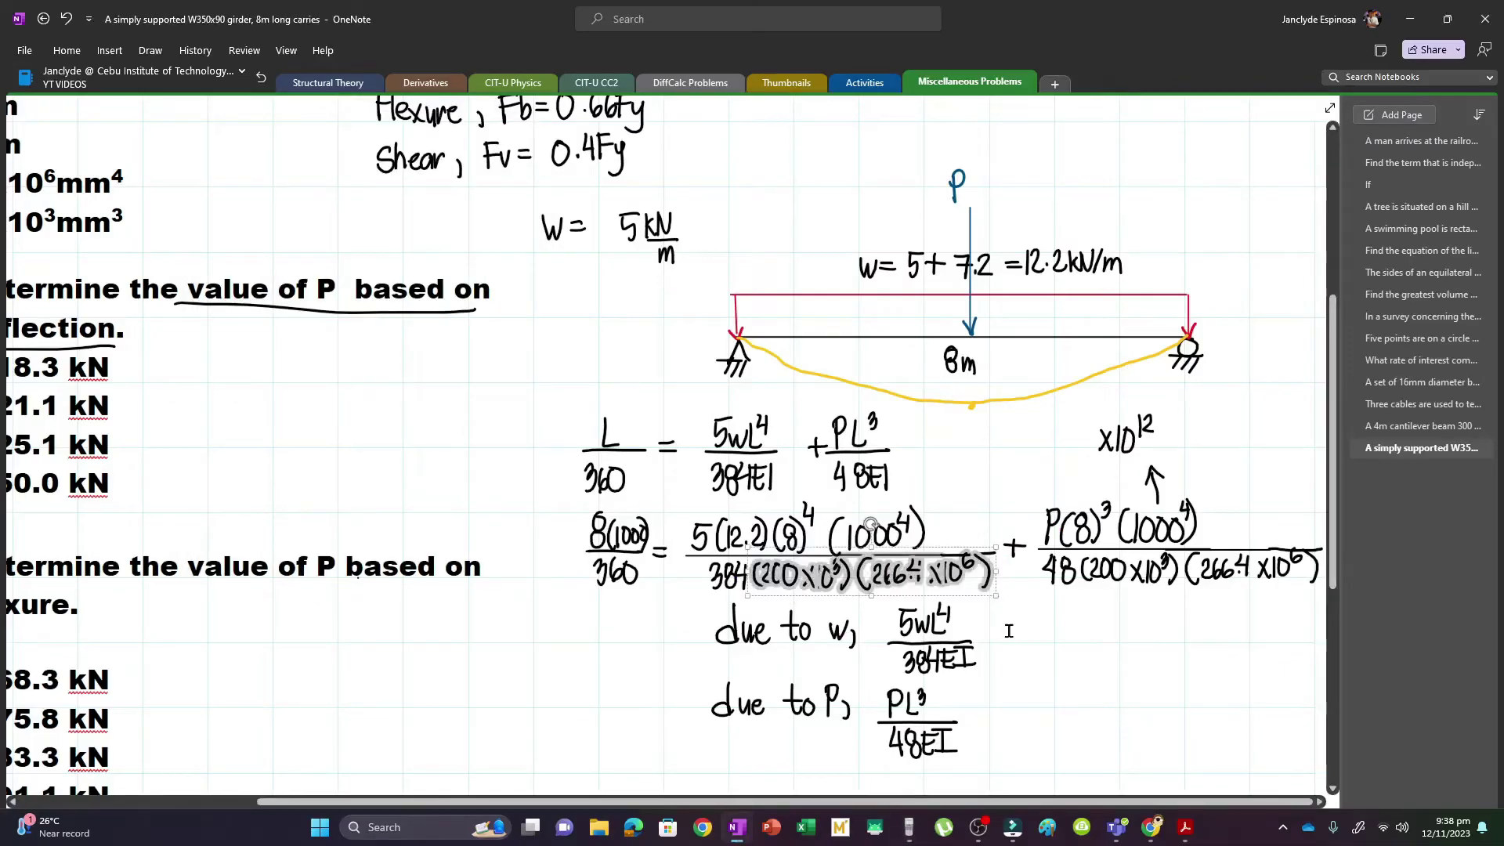
left_click(990, 636)
left_click(908, 826)
left_click(315, 668)
left_click(266, 714)
left_click(266, 714)
left_click(417, 623)
left_click(261, 675)
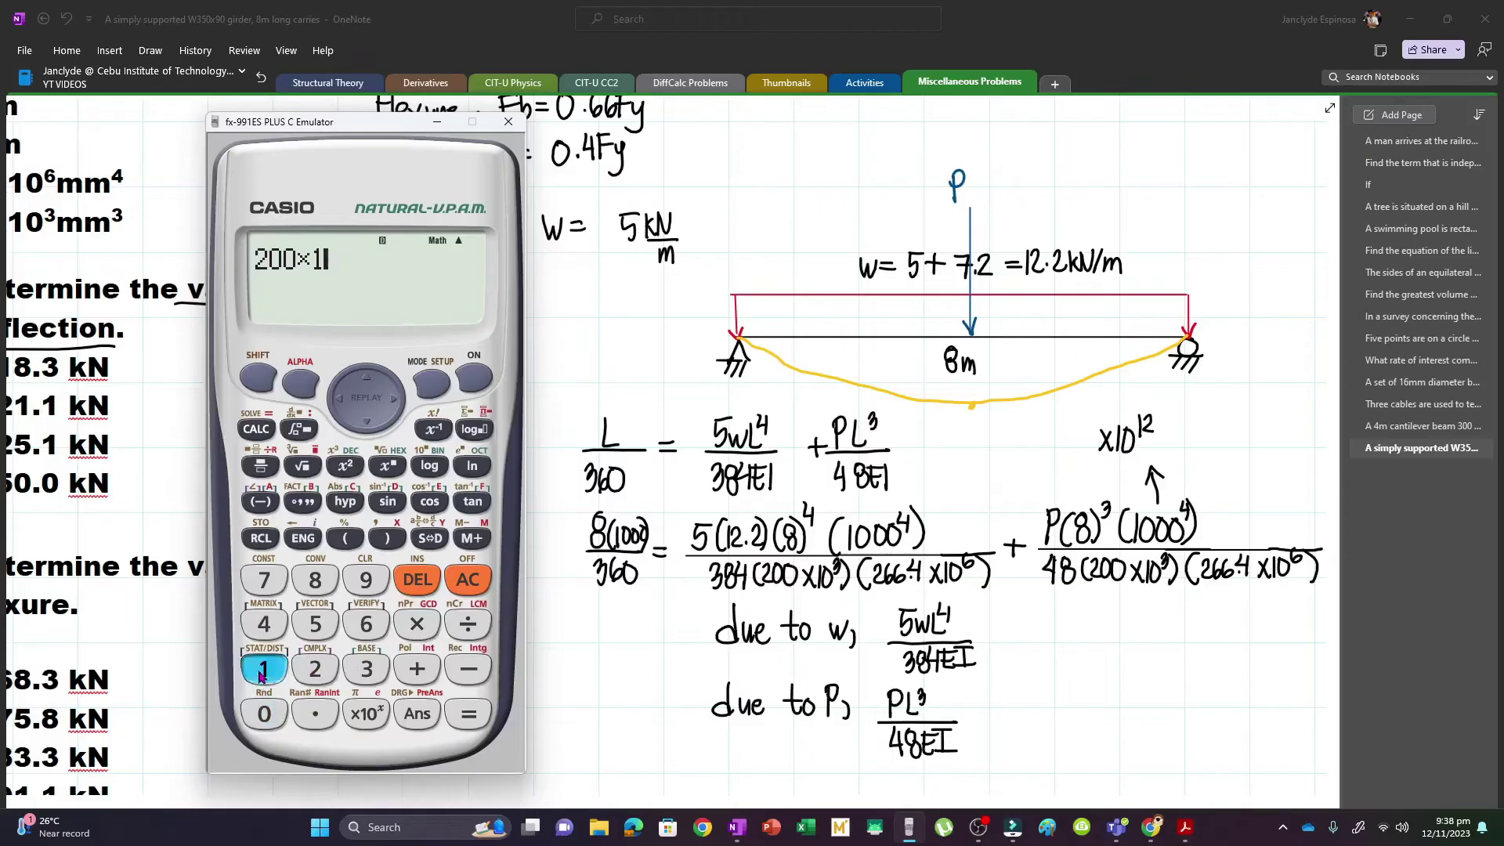
left_click(264, 713)
left_click(417, 578)
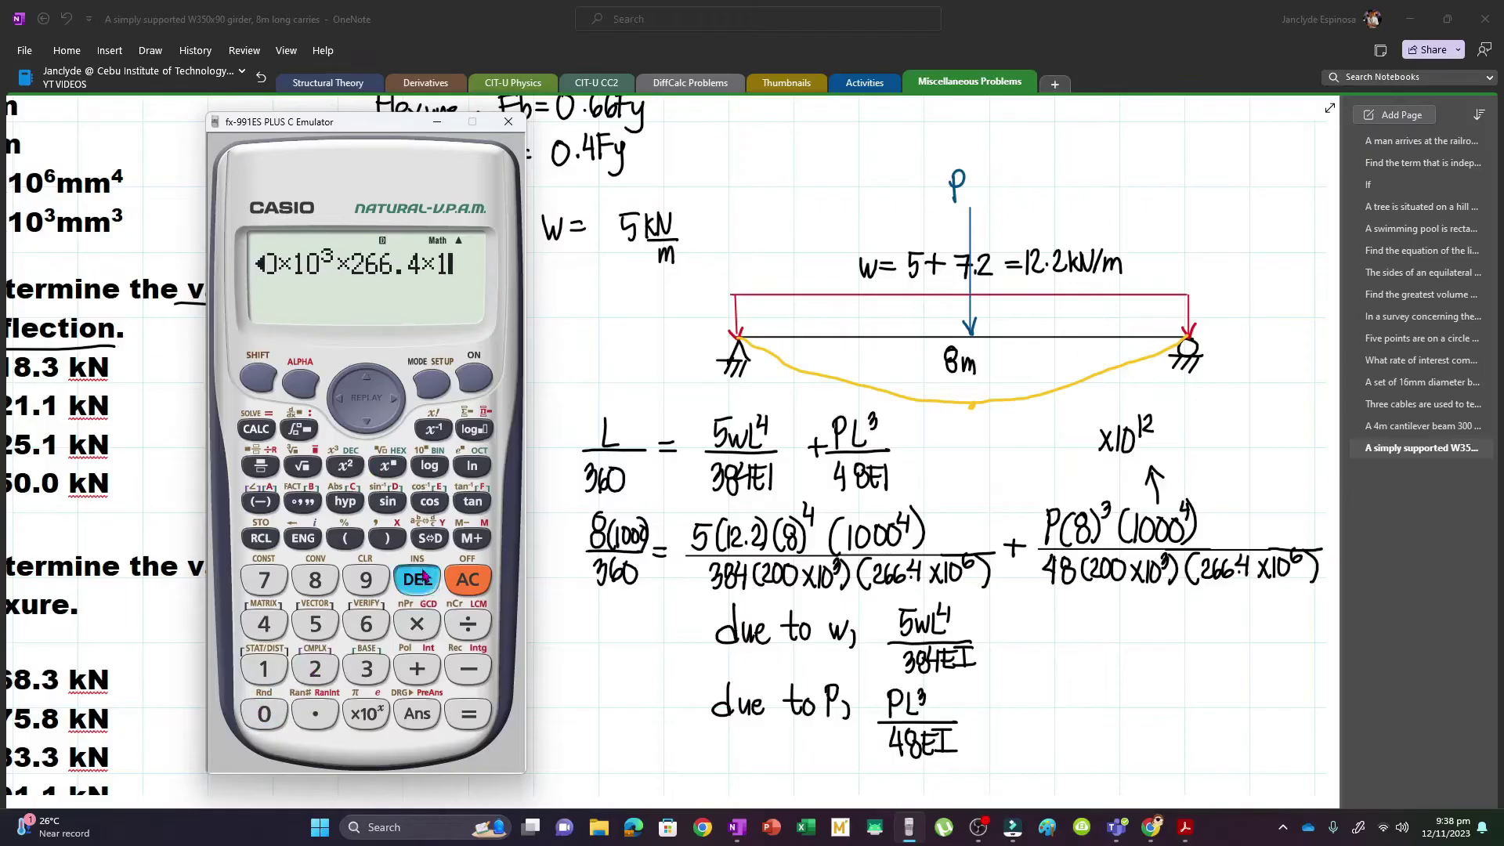
left_click(264, 714)
left_click(388, 468)
left_click(365, 623)
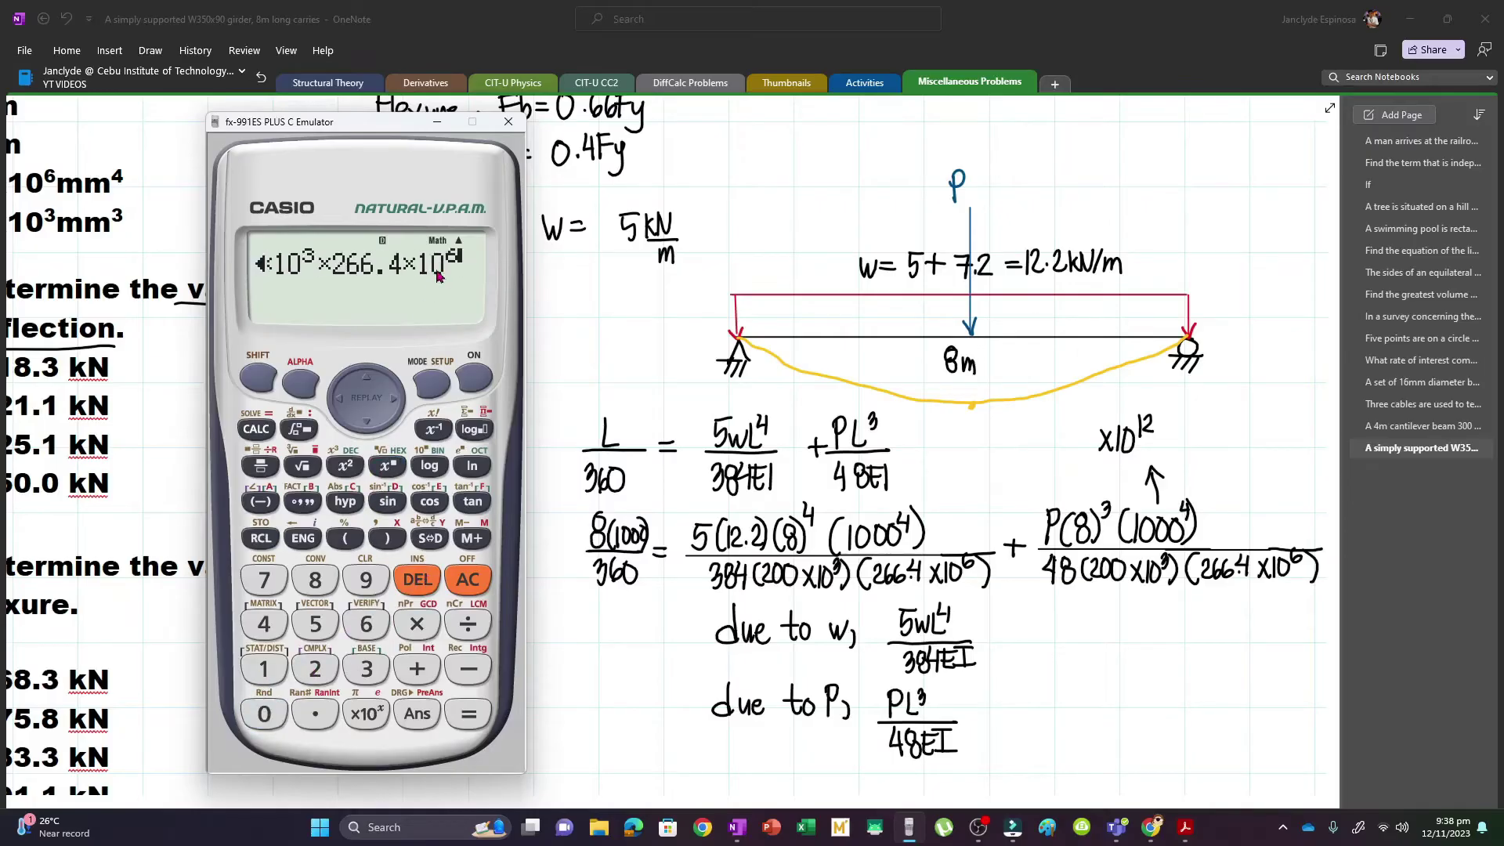
left_click(468, 713)
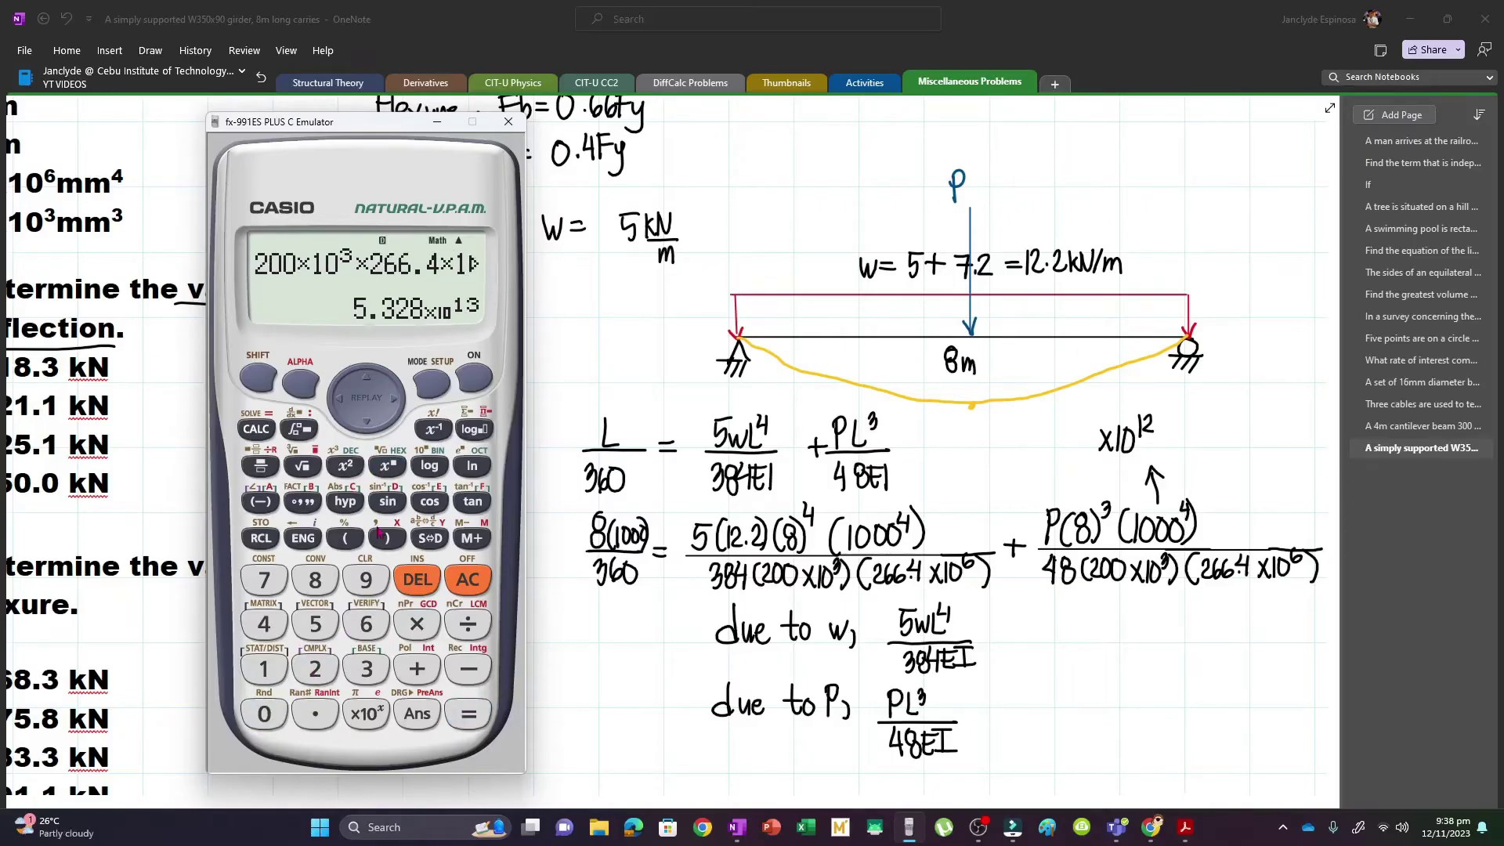
Store the calculated EI product in the calculator's variable A.
left_click(251, 378)
left_click(255, 539)
left_click(260, 501)
Clear the calculator and start a new expression with a fraction whose numerator is 8×1000.
left_click(467, 579)
left_click(257, 472)
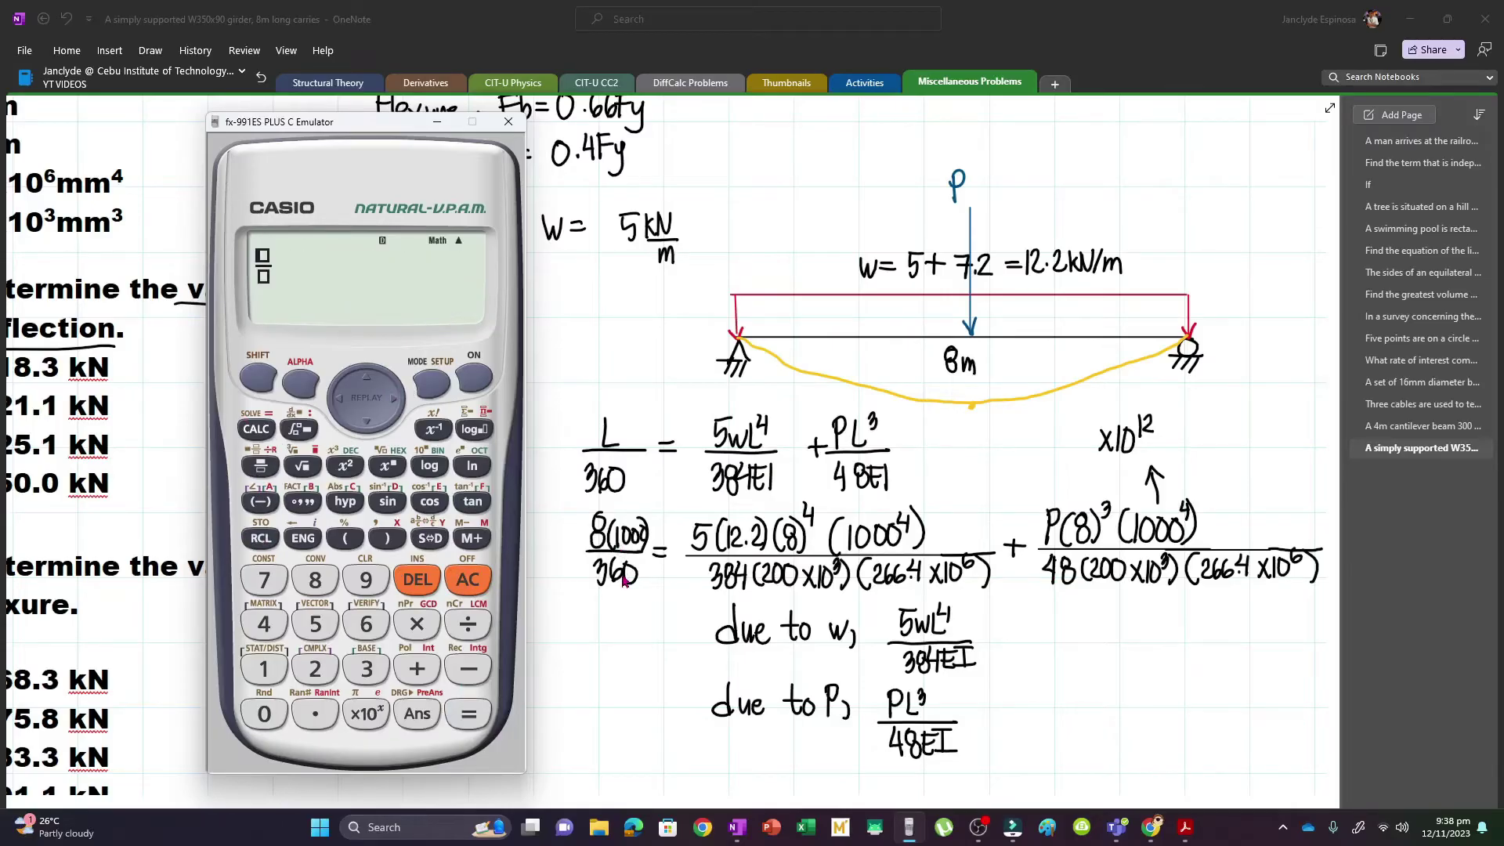
left_click_drag(746, 593, 996, 561)
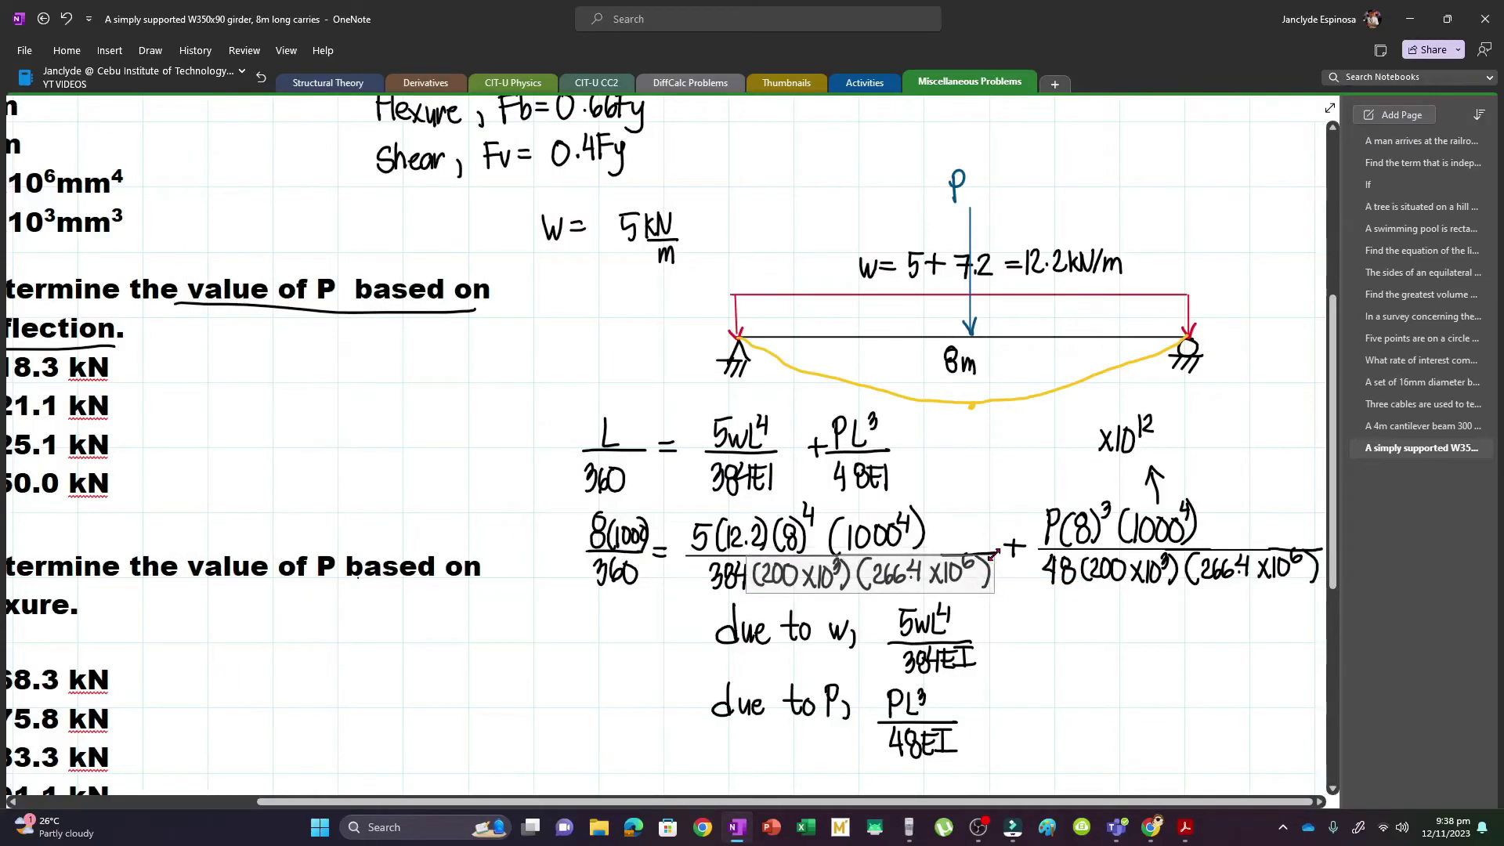
left_click(1022, 690)
left_click(909, 827)
left_click(313, 580)
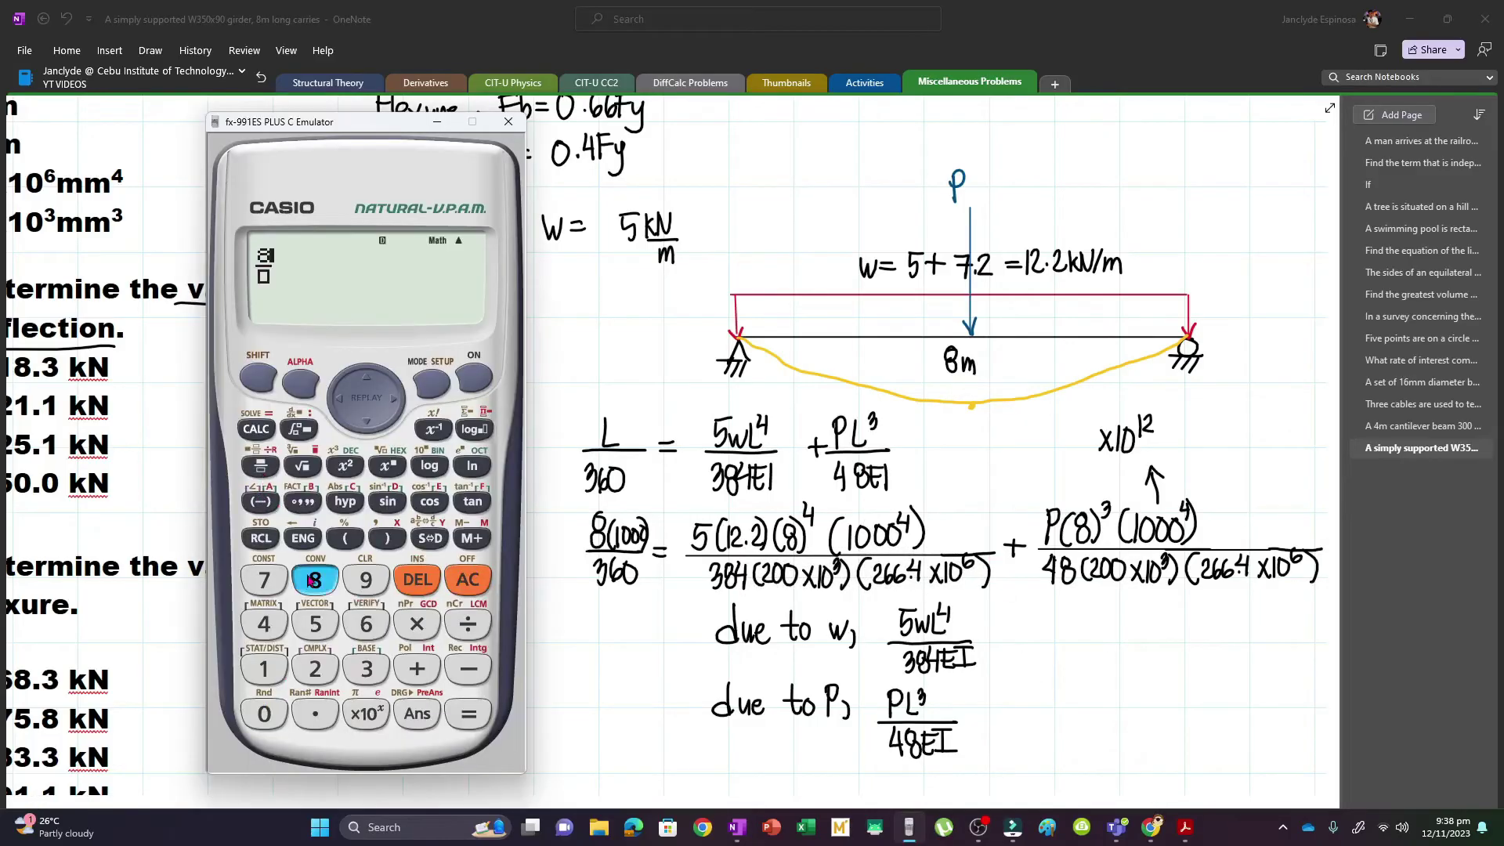
left_click(401, 632)
left_click(278, 672)
left_click(271, 707)
left_click(271, 707)
left_click(271, 708)
Complete the fraction with 360 as the denominator and follow it with an equals sign.
left_click(364, 419)
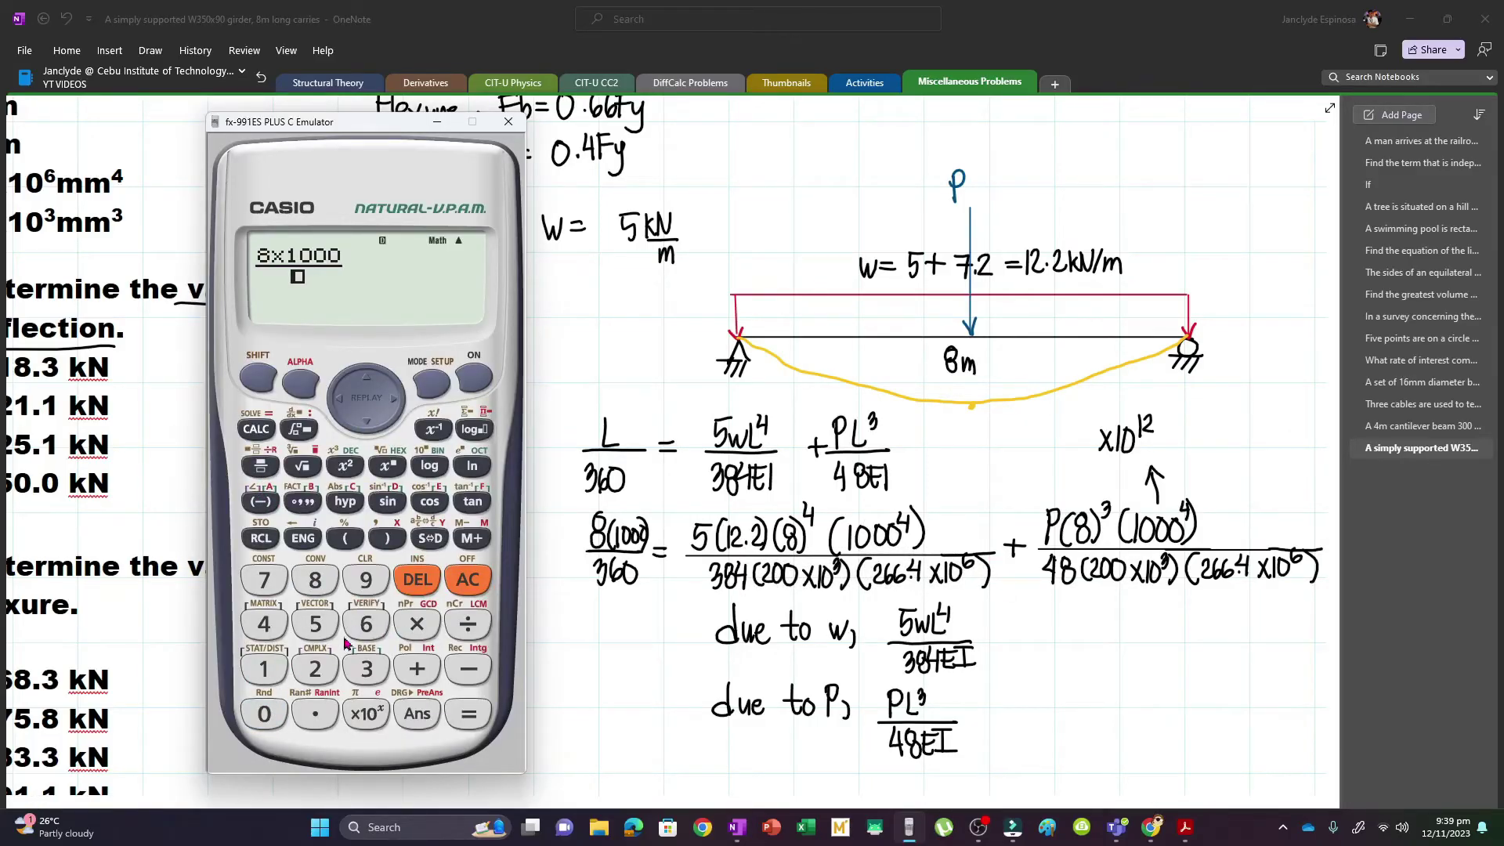
left_click(365, 668)
left_click(366, 624)
left_click(264, 713)
left_click(394, 398)
left_click(256, 429)
Add a fraction on the equation's other side with 5×12.2×8⁴ in its numerator.
left_click(261, 465)
left_click(315, 624)
left_click(417, 624)
left_click(264, 668)
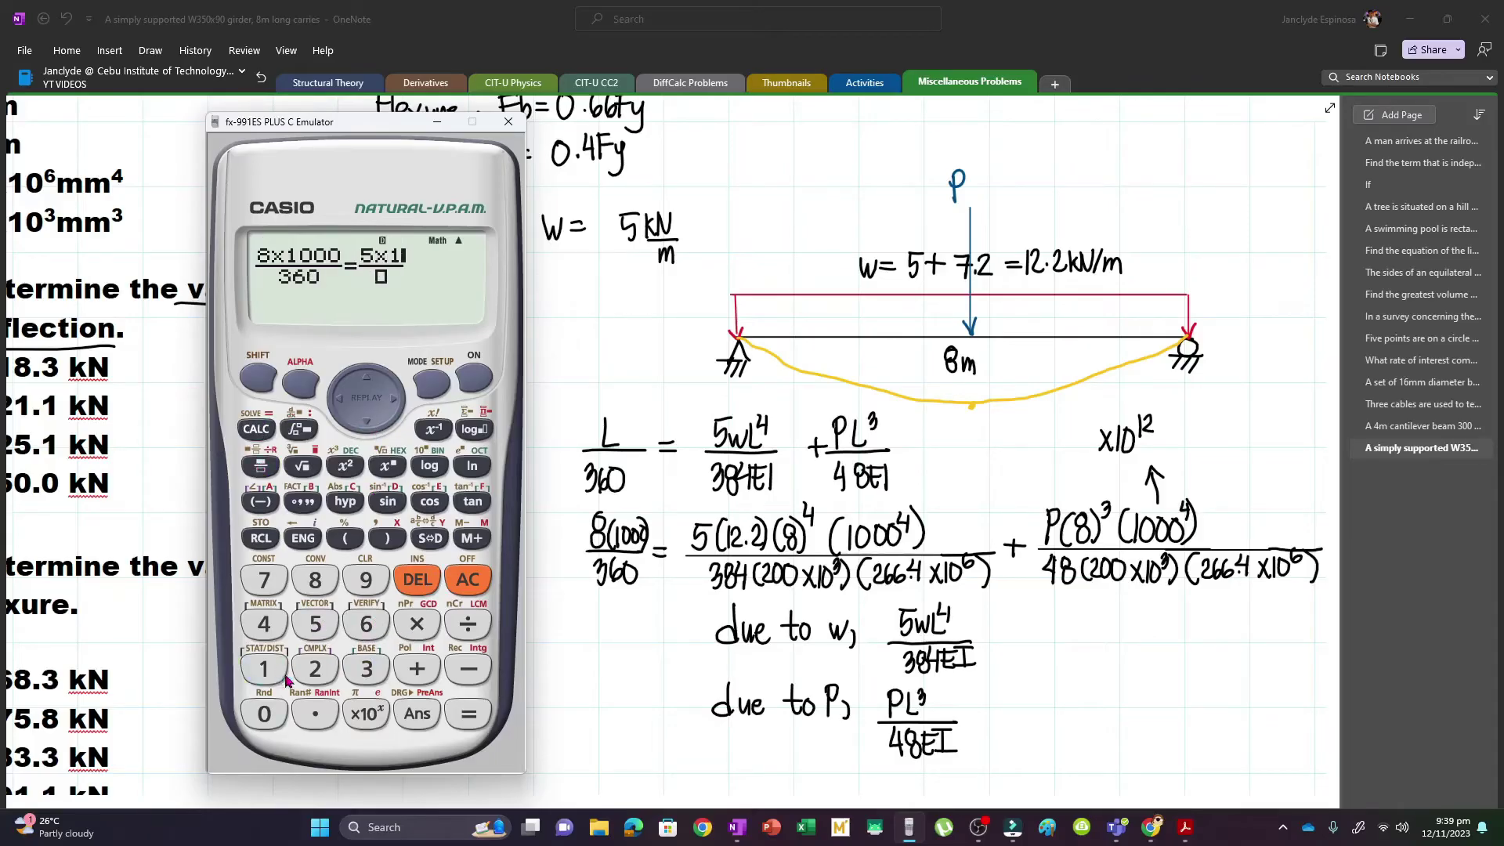
left_click(315, 668)
left_click(315, 713)
left_click(315, 668)
left_click(417, 624)
left_click(315, 580)
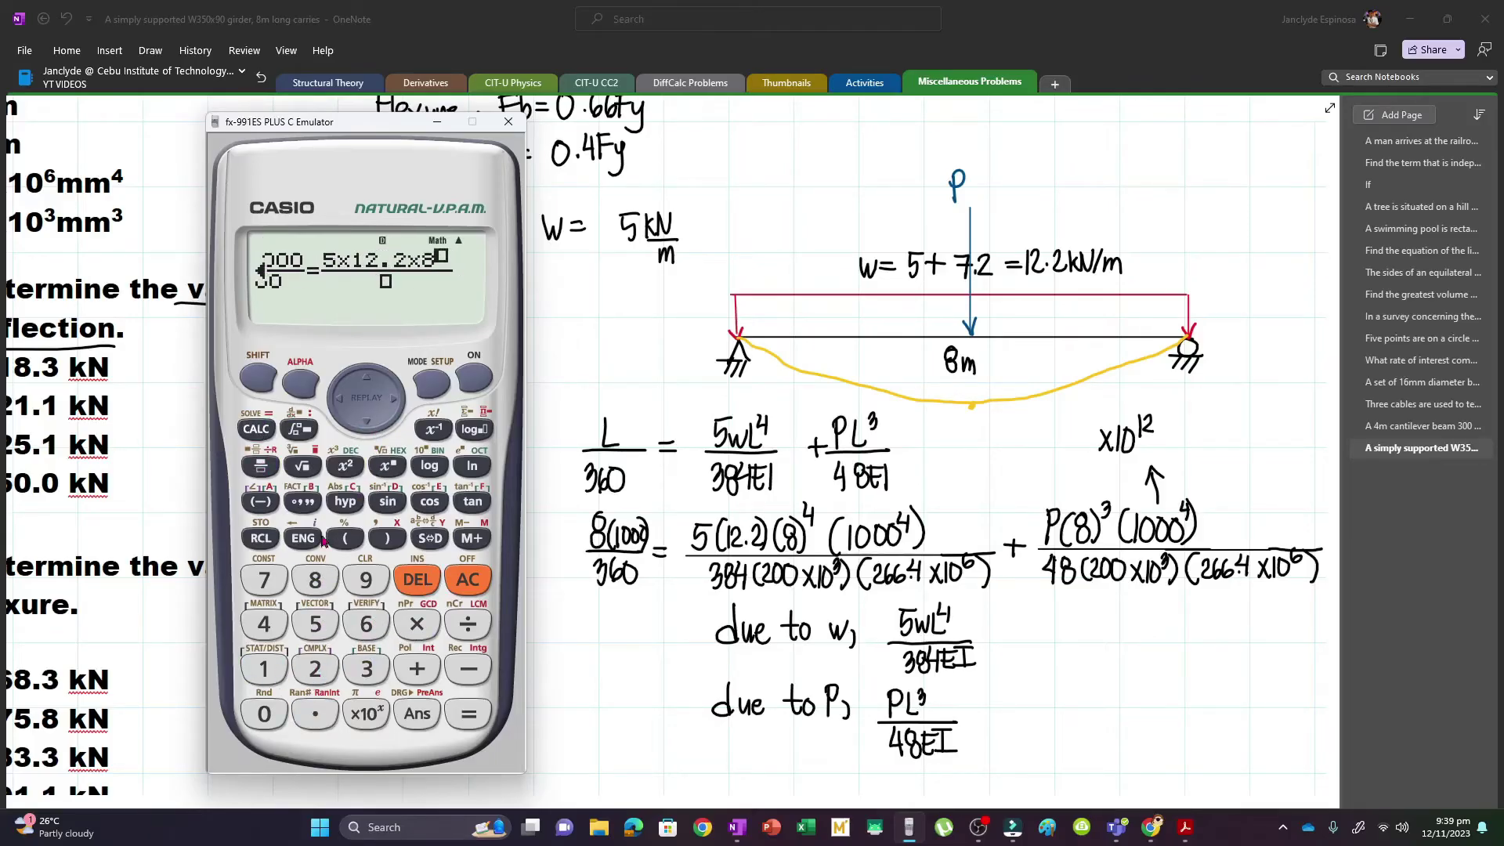
left_click(264, 625)
Multiply the first deflection term's numerator by 10¹².
left_click(393, 398)
left_click(415, 630)
left_click(258, 668)
left_click(260, 705)
left_click(388, 467)
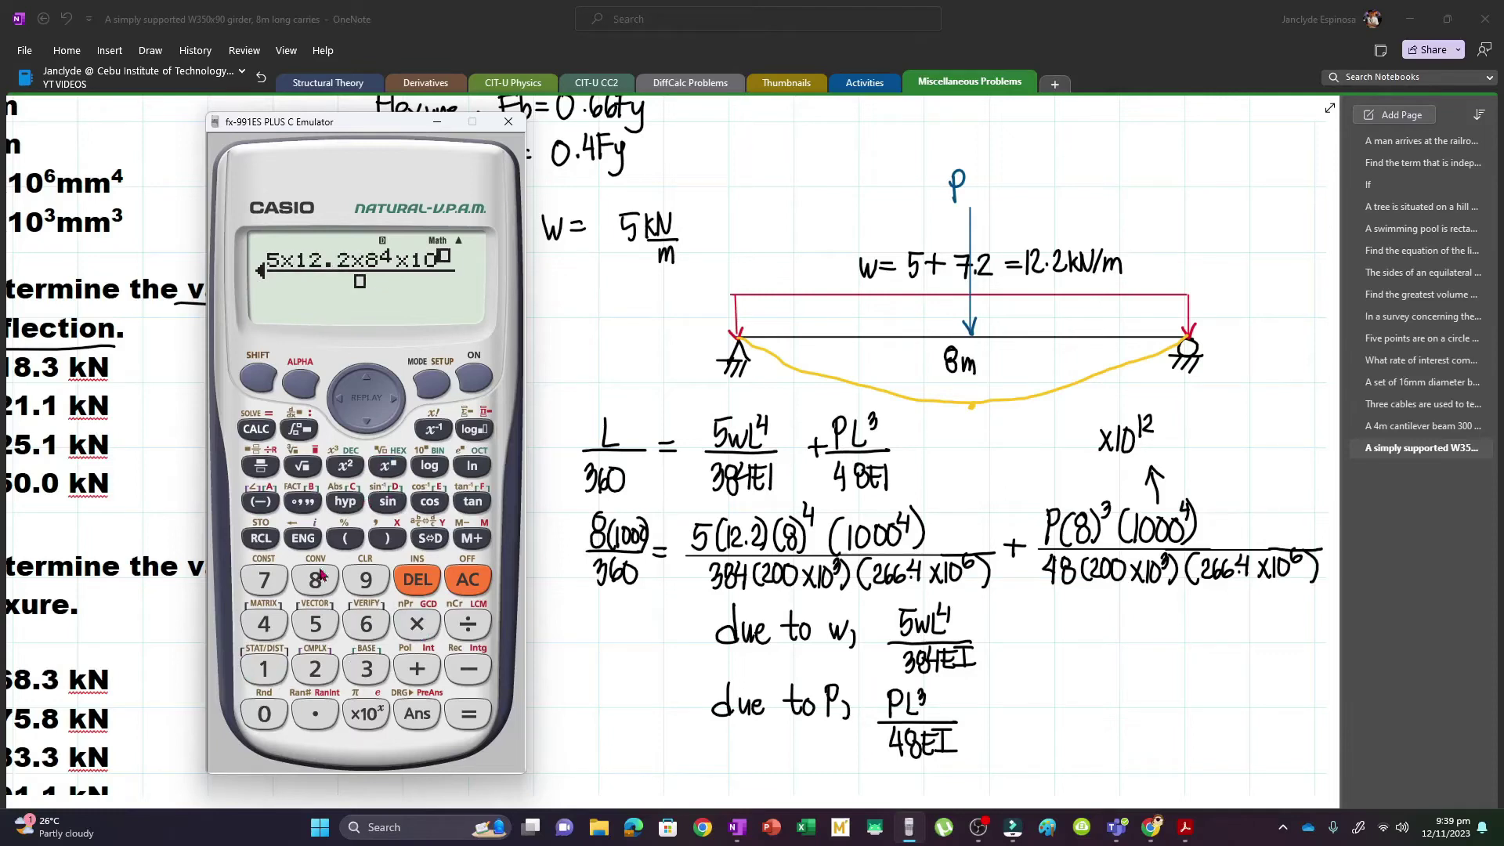
type("12")
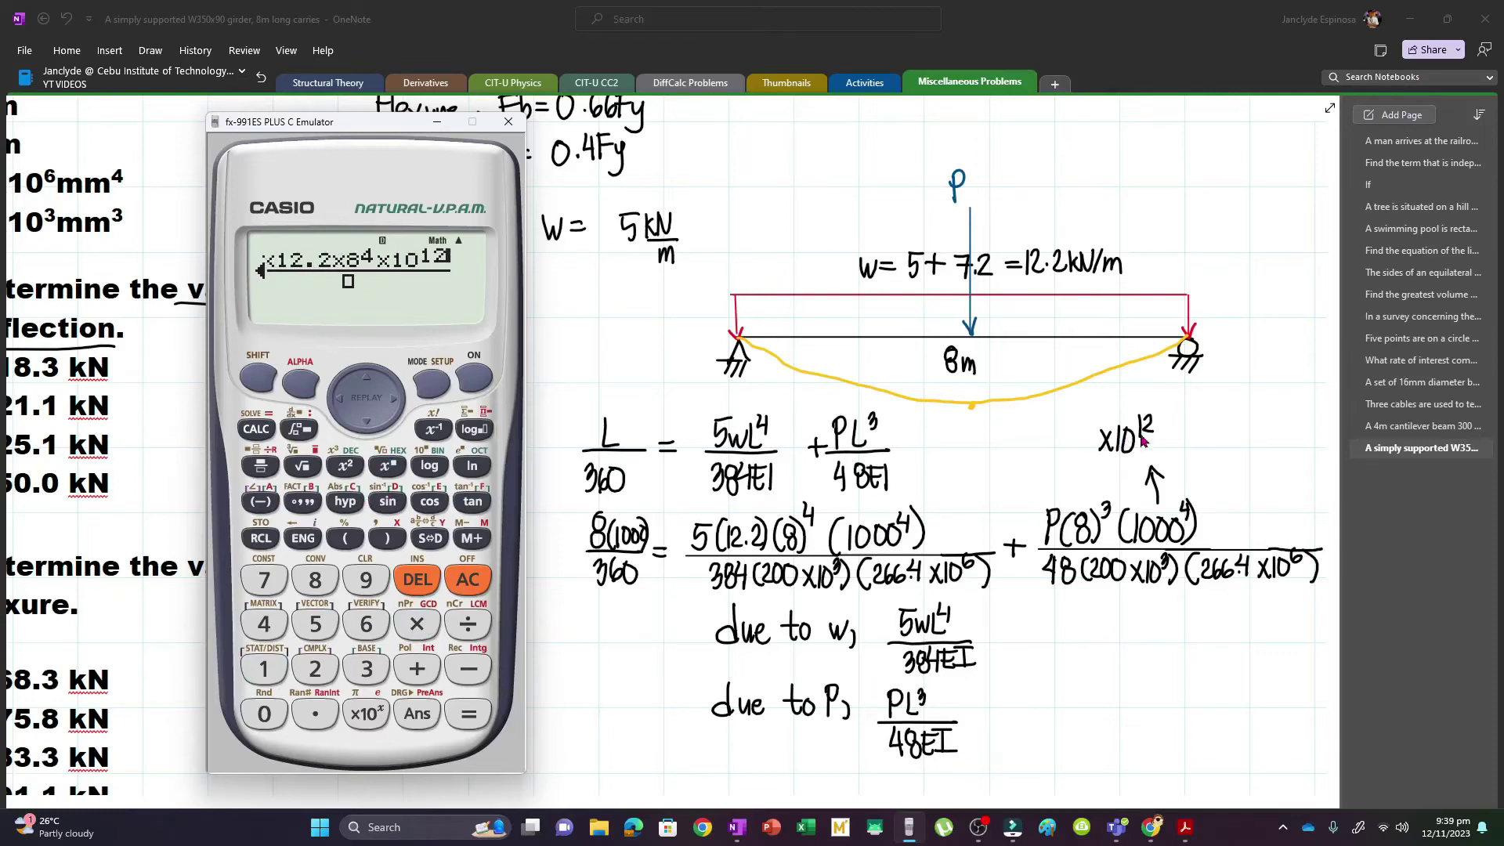
Enter 384A as the denominator of the first deflection term, using the stored variable A.
left_click(394, 407)
left_click(366, 669)
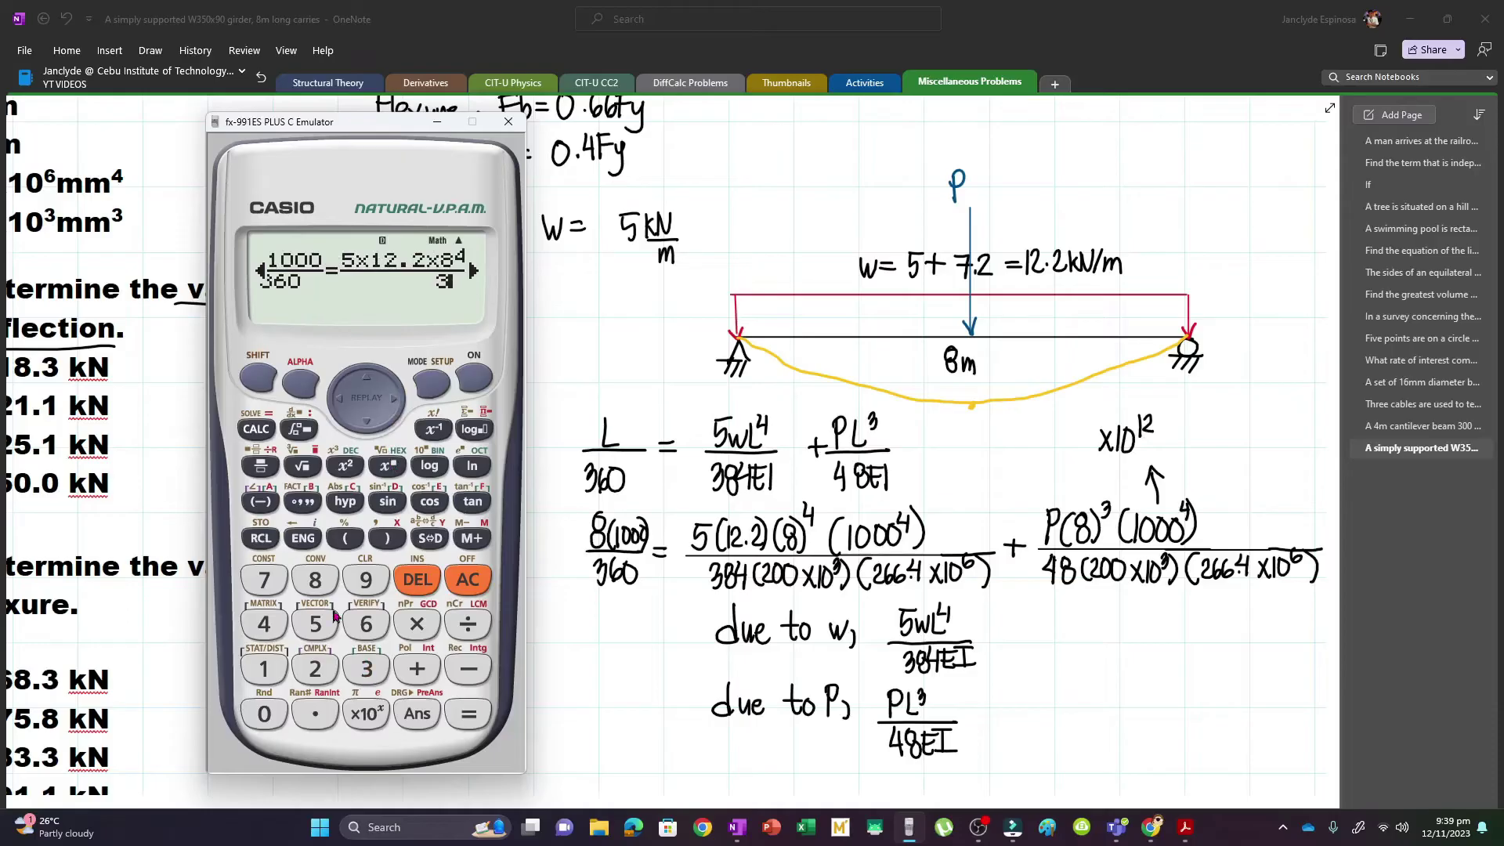
left_click(315, 580)
left_click(264, 624)
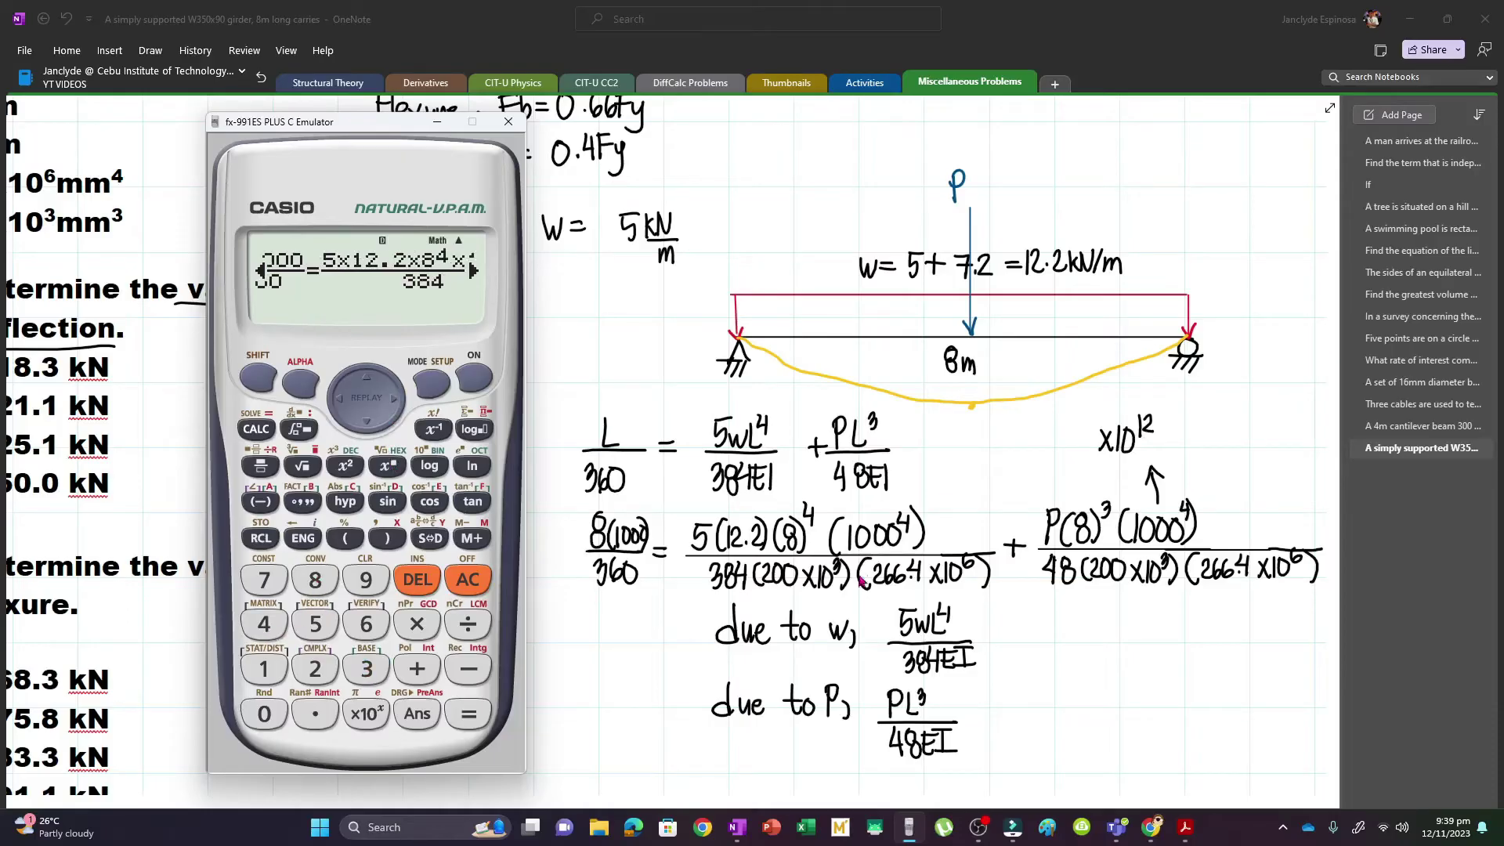
left_click(260, 505)
Add a second fraction to the equation, starting its numerator with X×8³ for the unknown load.
left_click(393, 398)
left_click(425, 668)
left_click(260, 469)
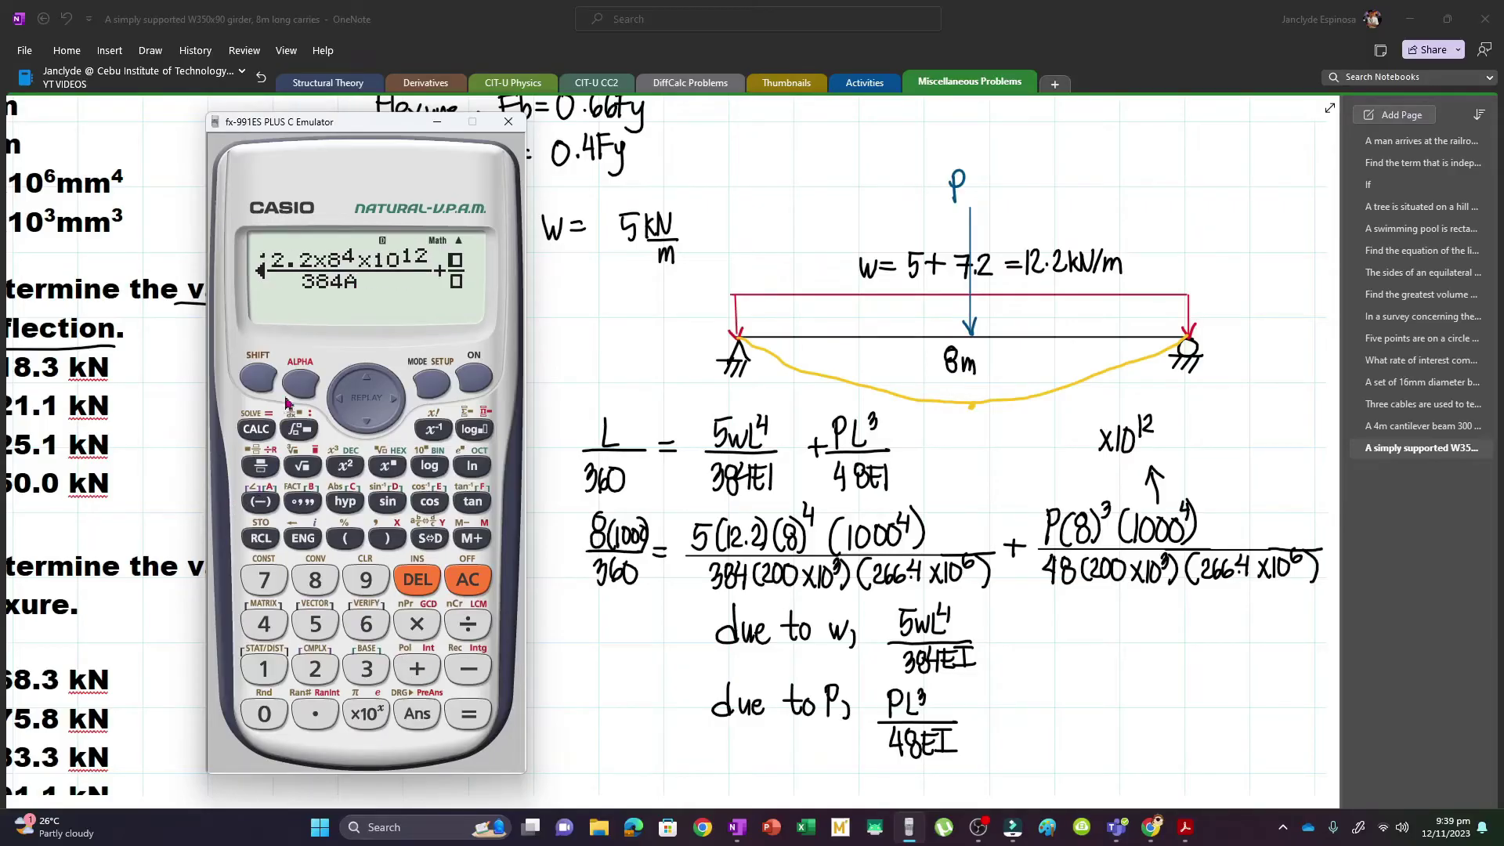
left_click(300, 389)
left_click(377, 536)
left_click(417, 625)
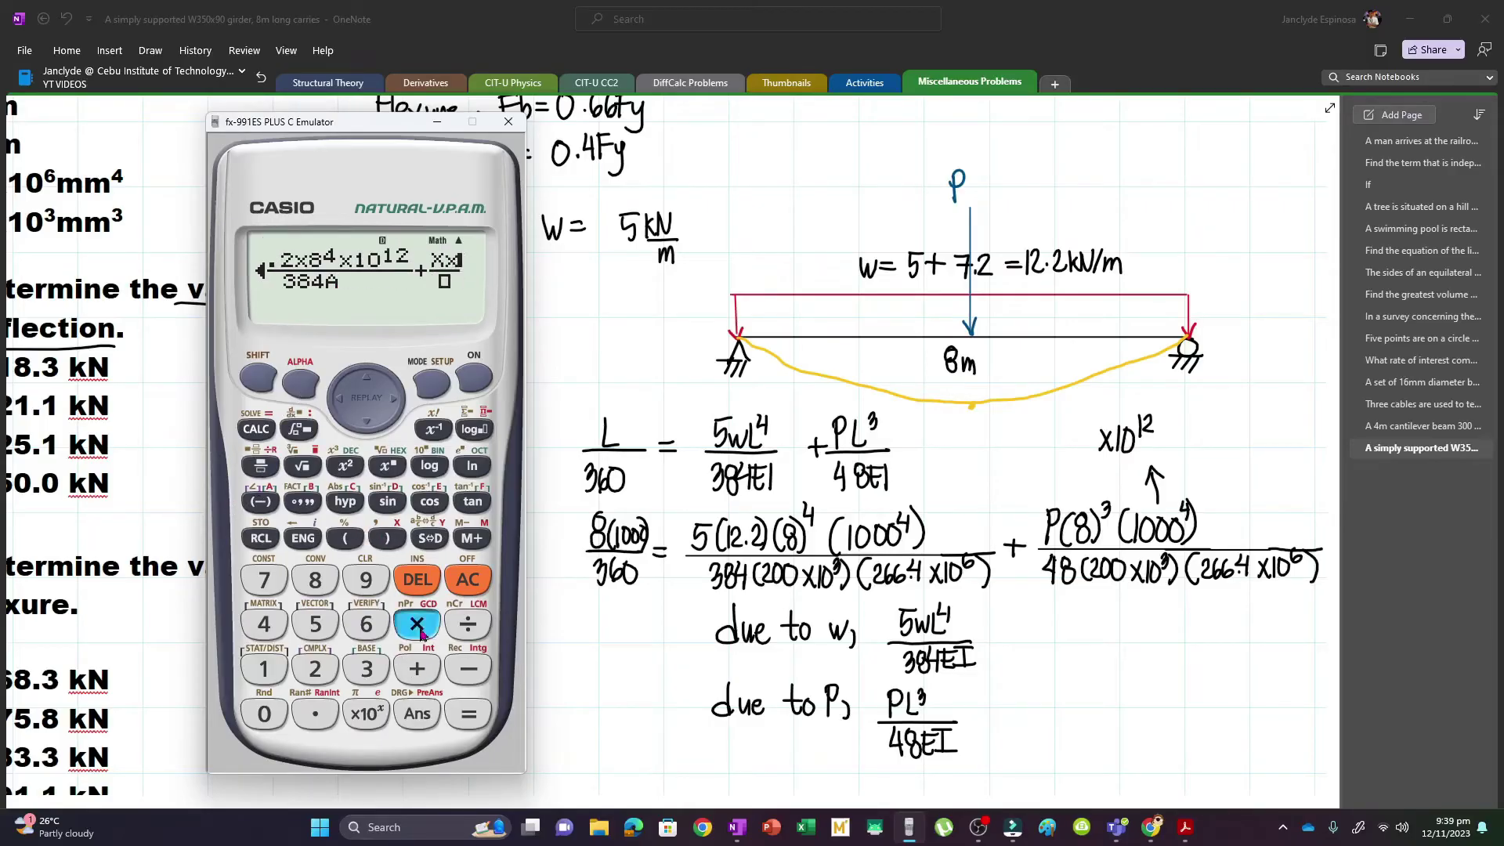
left_click(315, 580)
left_click(380, 470)
Multiply the X×8³ numerator by 10¹².
left_click(417, 624)
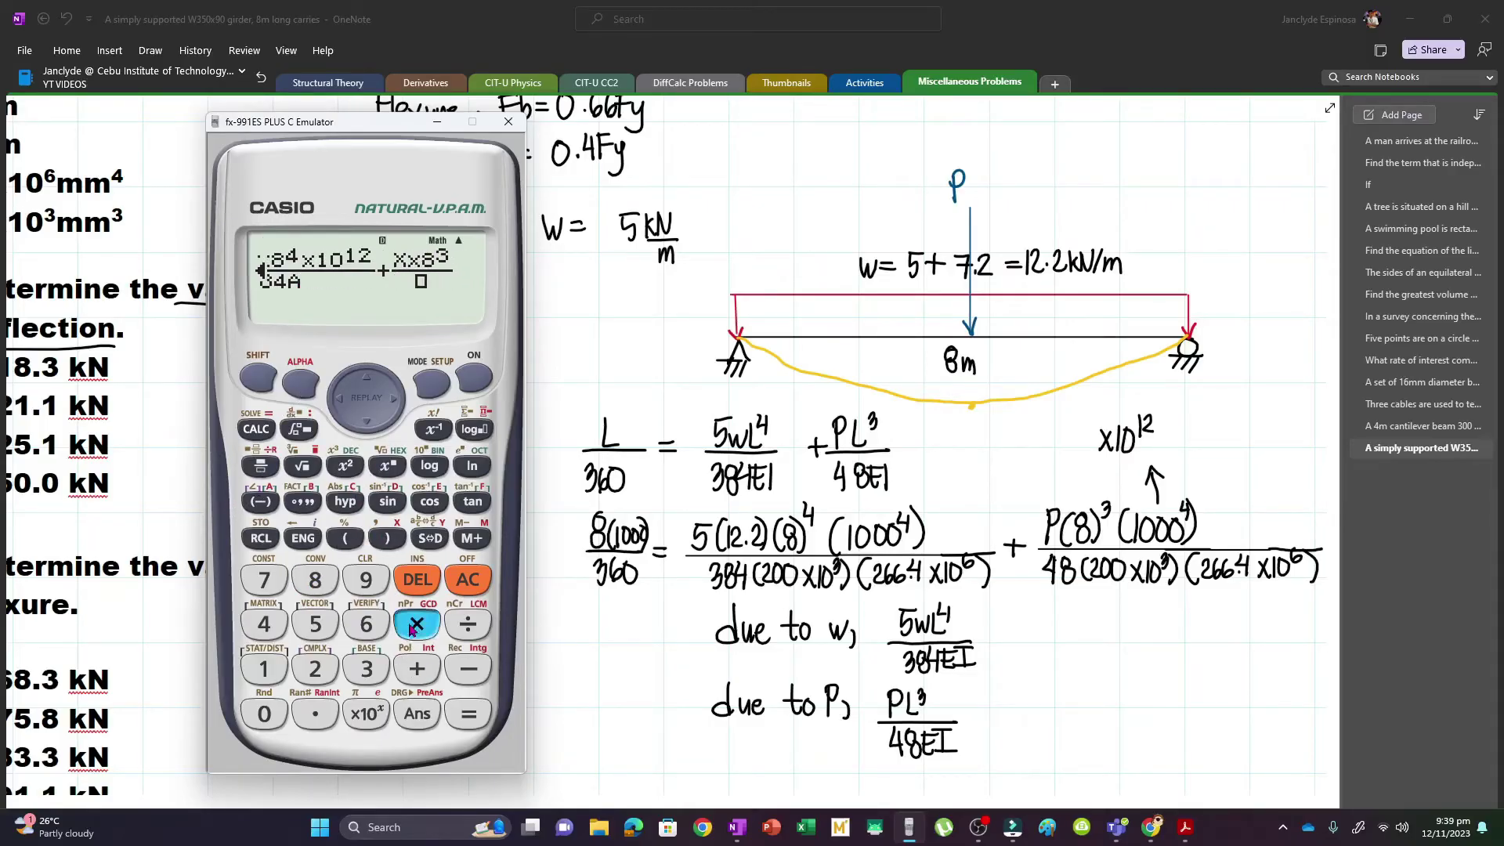
left_click(259, 666)
left_click(264, 714)
left_click(387, 465)
left_click(264, 668)
left_click(315, 668)
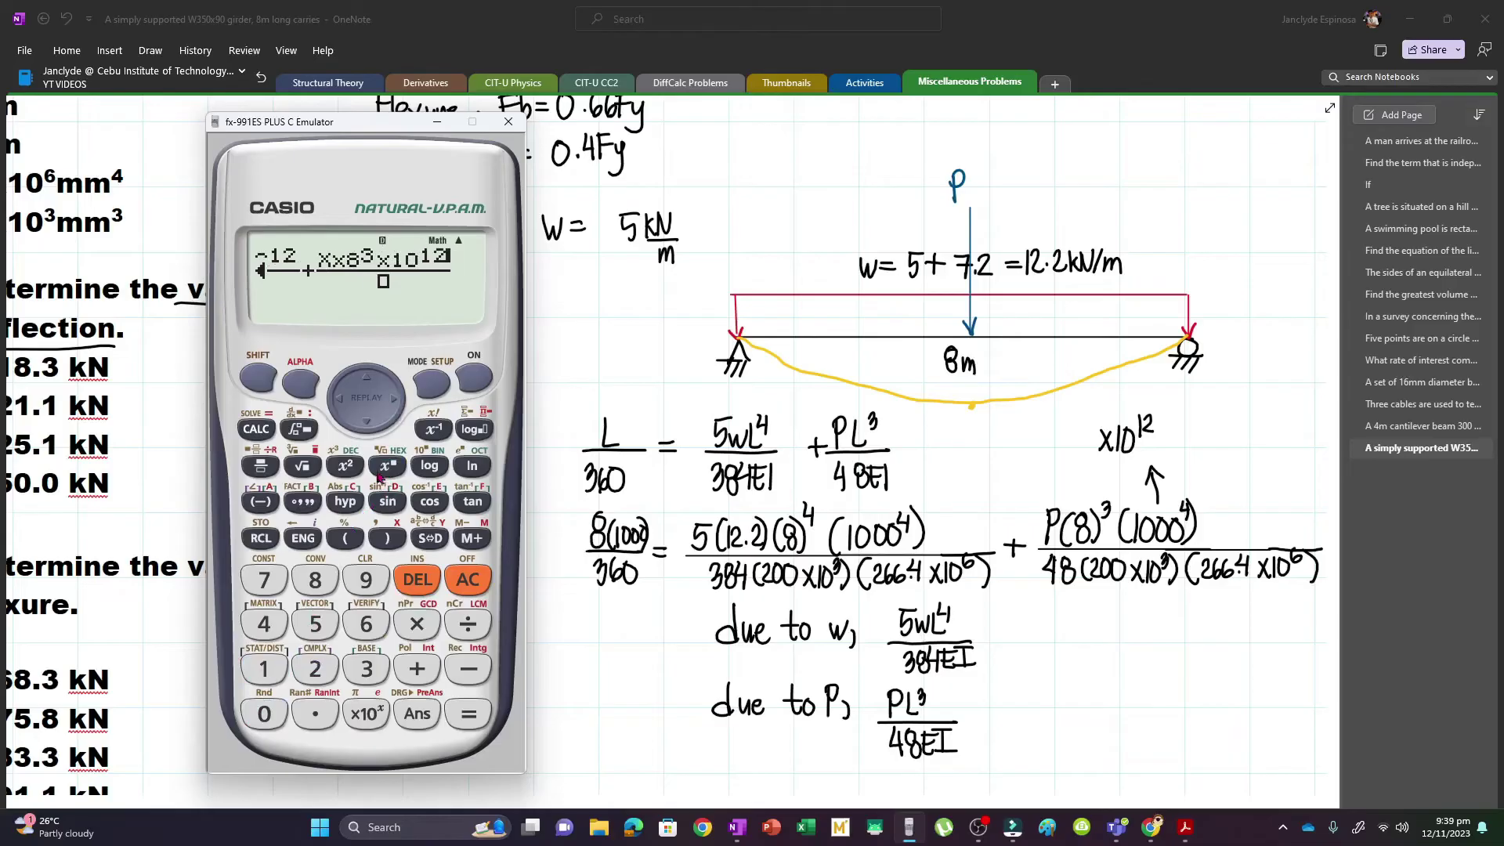
Enter 48×A as the denominator of the fraction containing X.
left_click(394, 397)
left_click(394, 398)
left_click(264, 624)
left_click(315, 580)
left_click(416, 625)
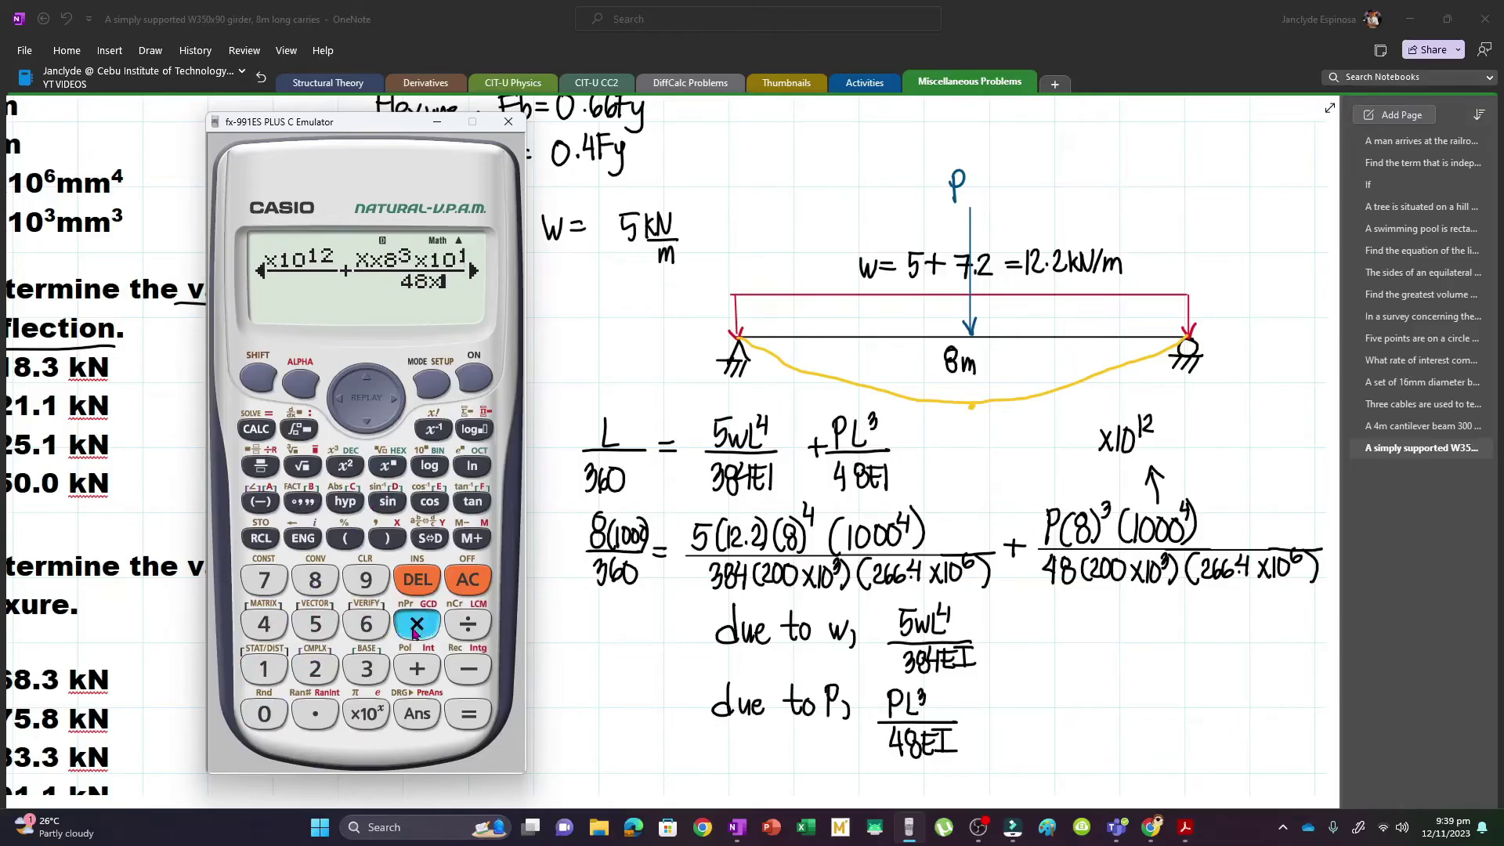
left_click(262, 539)
left_click(263, 502)
Review the entered equation and solve it for X, accepting the stored value of A.
left_click(394, 398)
left_click(393, 398)
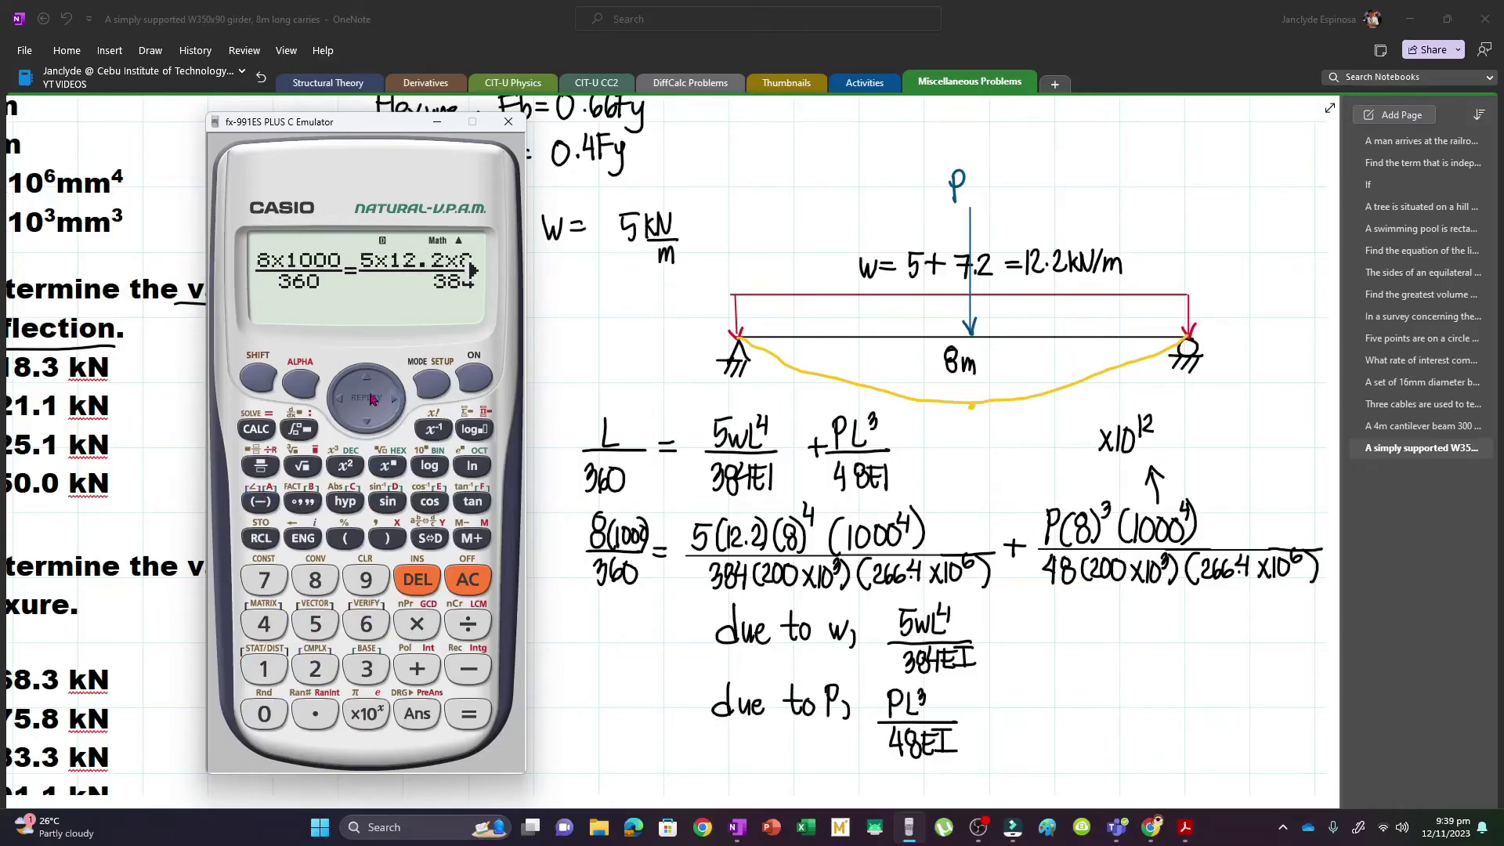
left_click(340, 398)
left_click(256, 428)
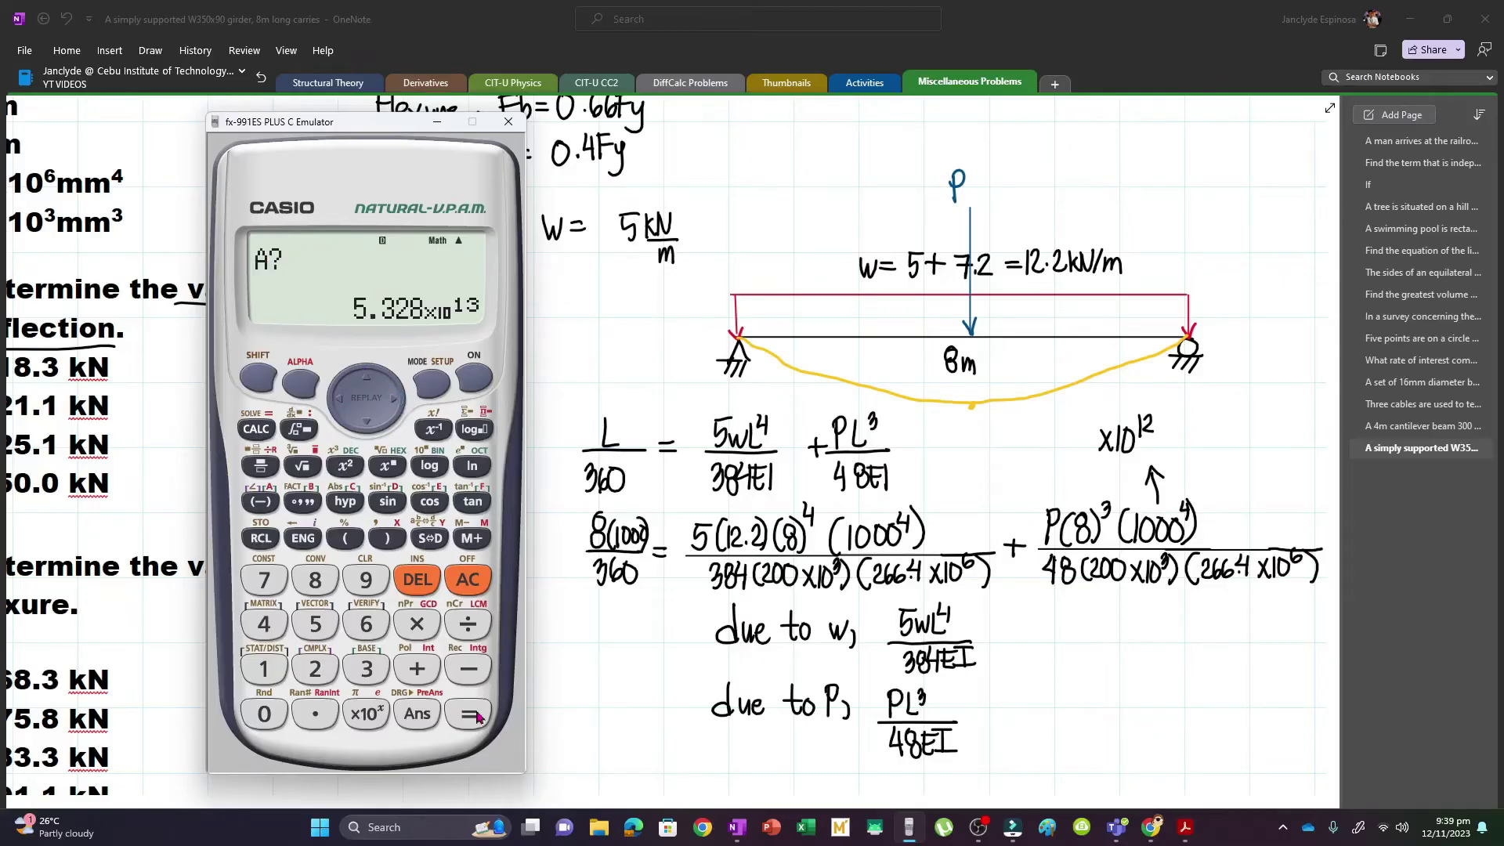
left_click(468, 714)
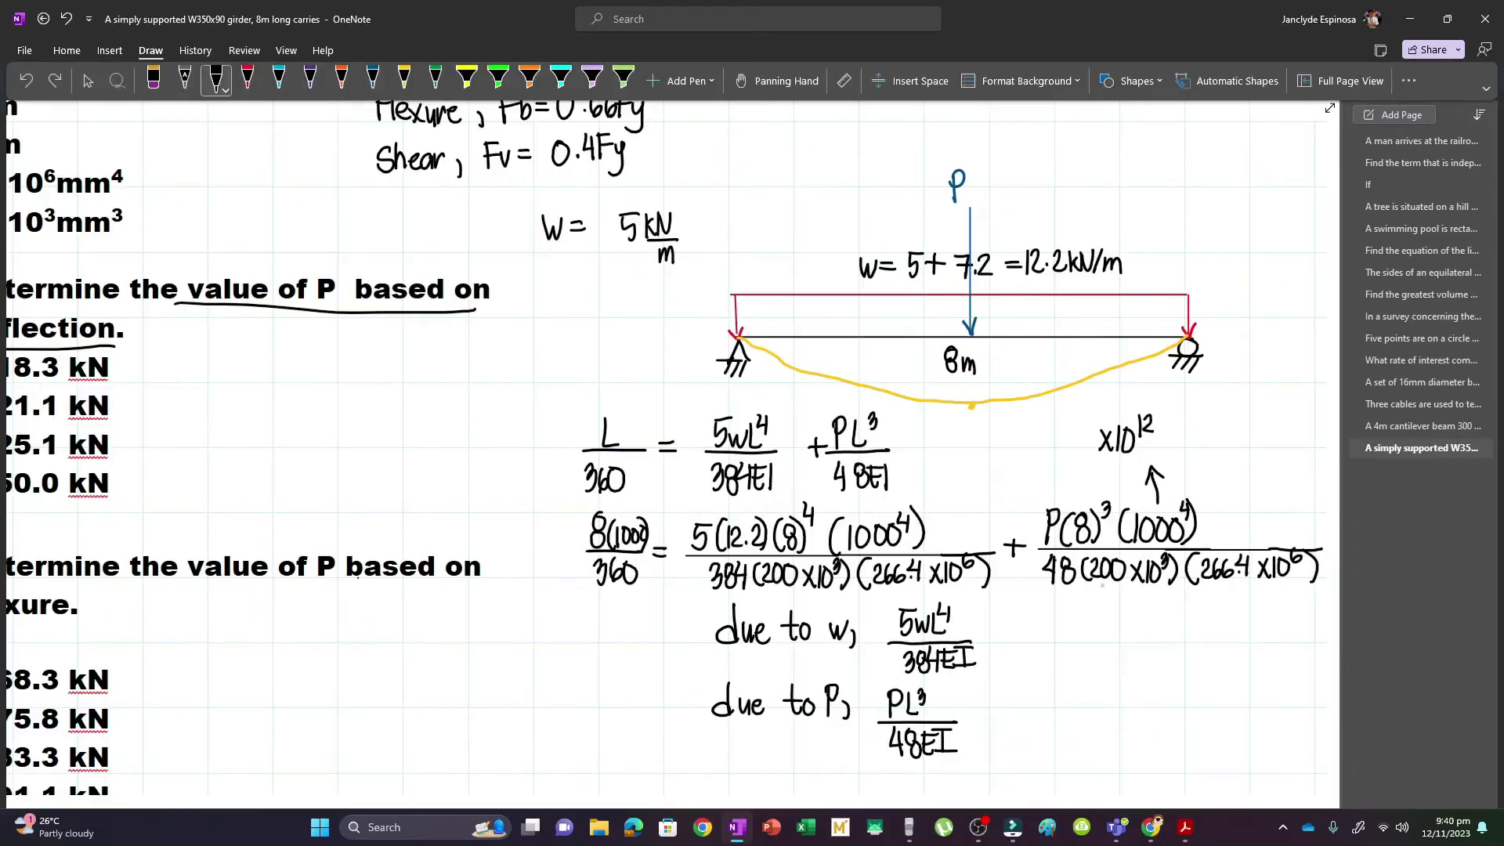
Switch back to the OneNote page and handwrite P=50kN below the second deflection term.
left_click_drag(1051, 618, 1050, 649)
left_click_drag(1051, 618, 1053, 636)
left_click_drag(1064, 626, 1080, 630)
left_click_drag(1085, 616, 1103, 620)
left_click_drag(1114, 616, 1114, 643)
left_click_drag(1123, 625, 1123, 643)
left_click_drag(1127, 644, 1140, 617)
Circle answer D, 50.0 kN, of the deflection question in red and put a check mark beside it.
mouse_move(1143, 604)
left_mouse_down()
mouse_move(1108, 599)
mouse_move(1120, 602)
left_mouse_up()
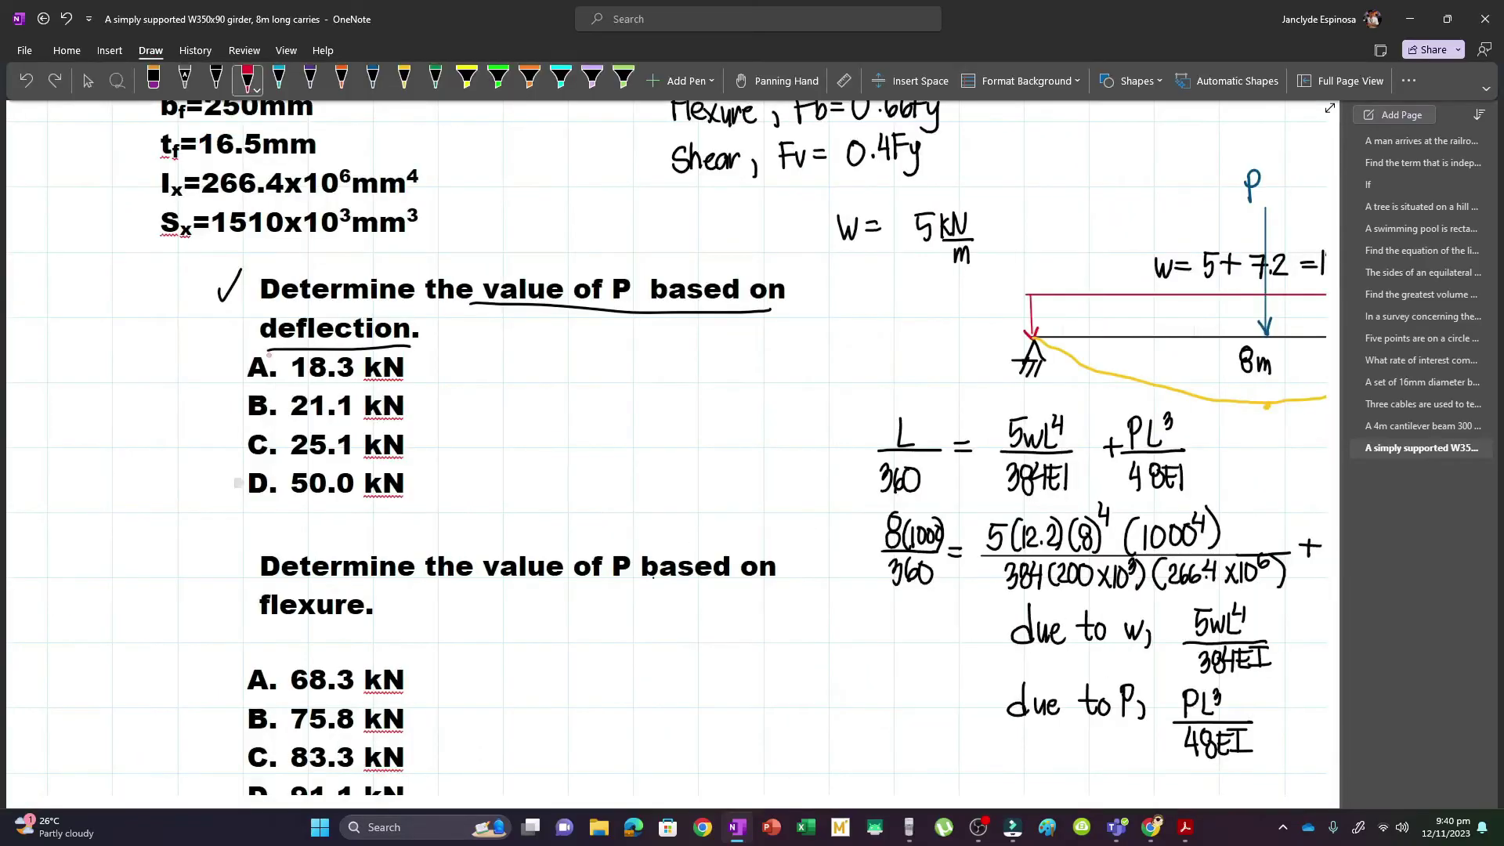
mouse_move(279, 462)
left_mouse_down()
mouse_move(237, 470)
mouse_move(267, 457)
left_mouse_up()
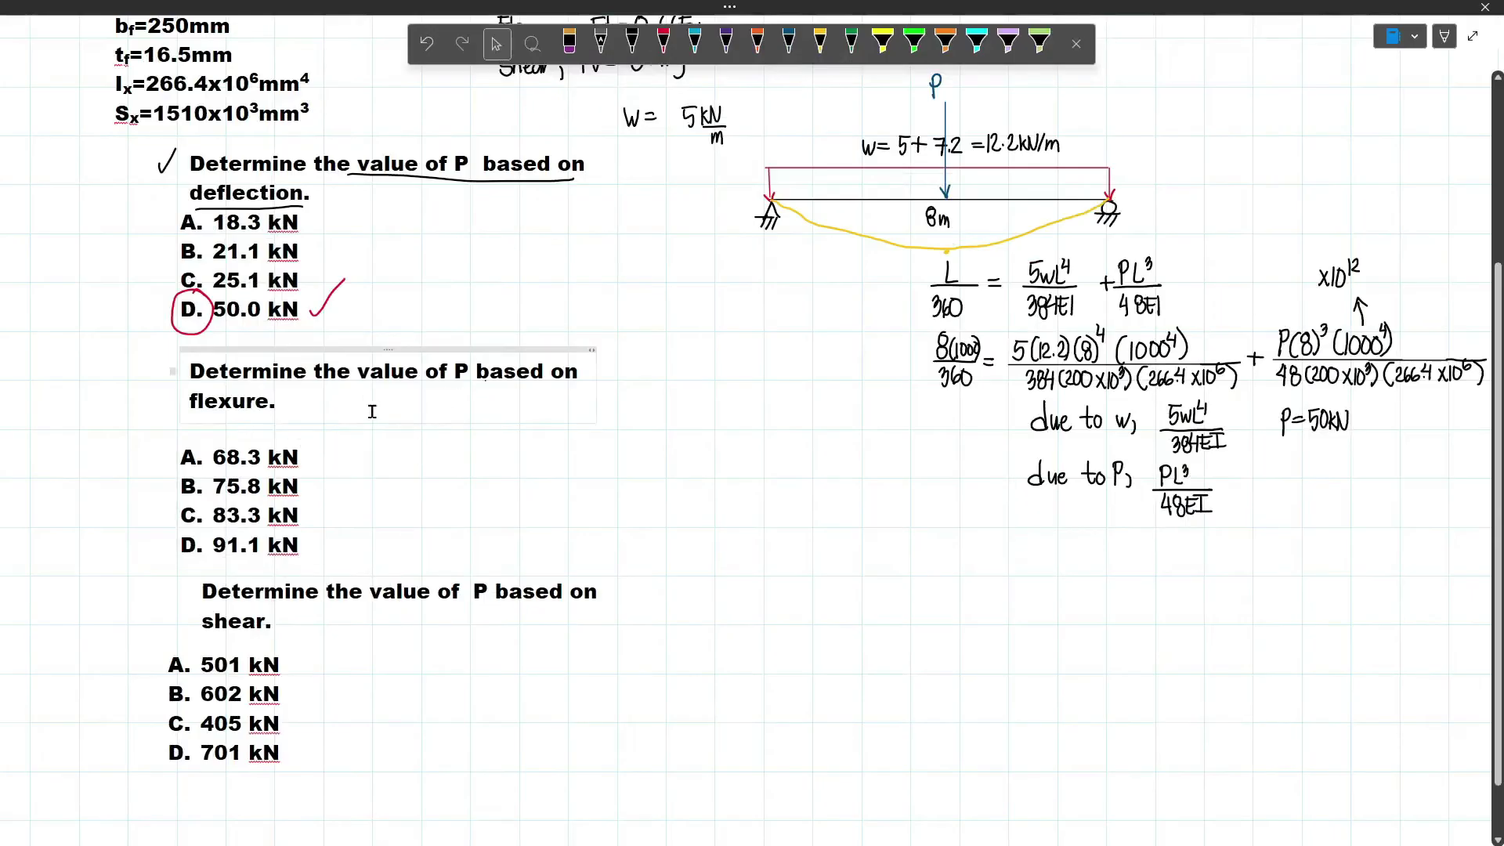
Handwrite the bending stress formula Fb = Mc/I in black beside the flexure question.
left_click_drag(337, 370, 584, 370)
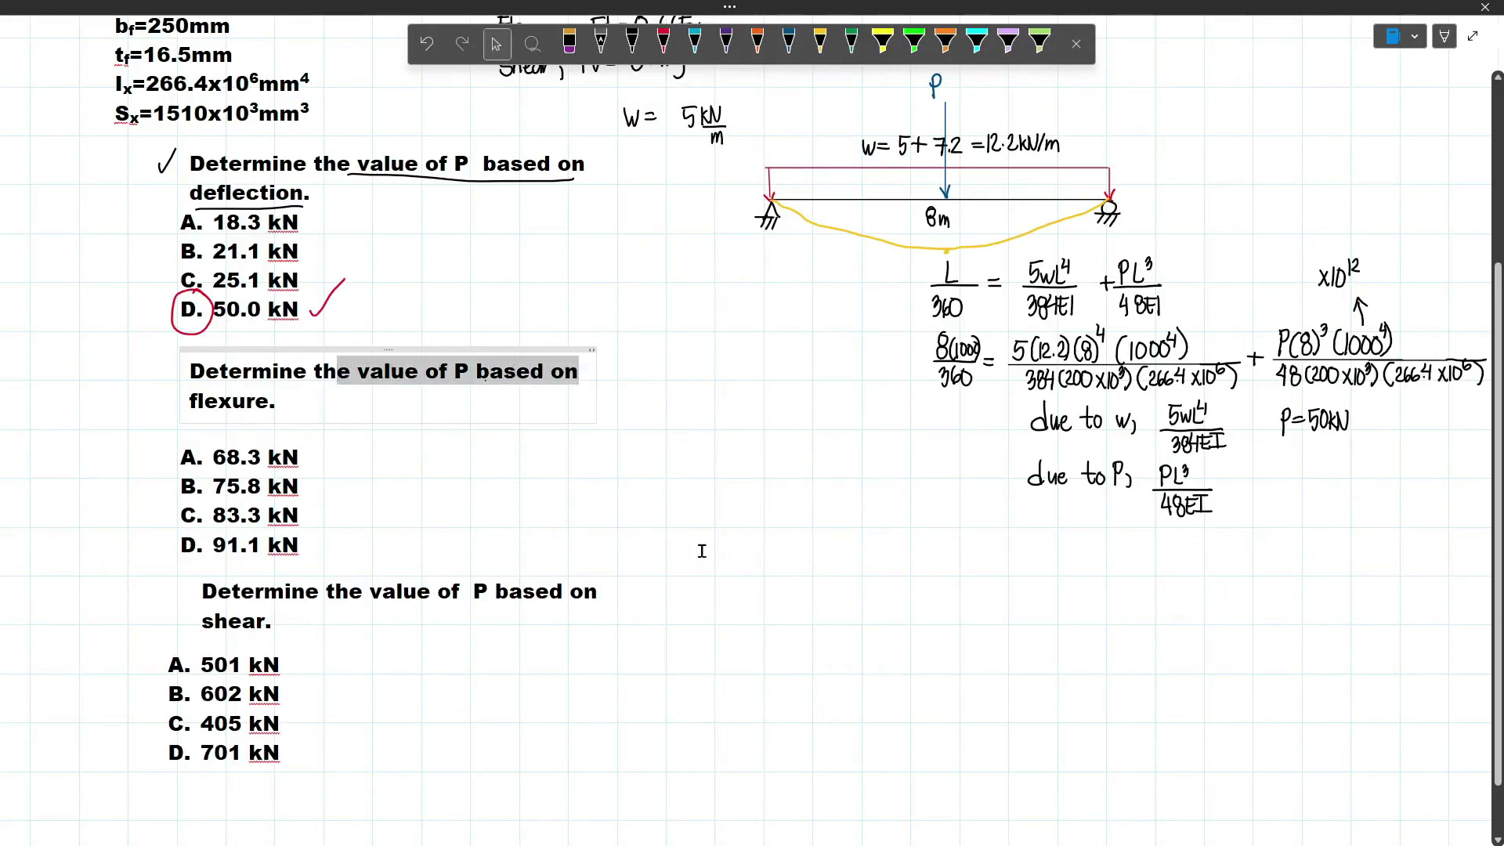
left_click(632, 43)
left_click_drag(243, 370, 260, 382)
key("ctrl+z")
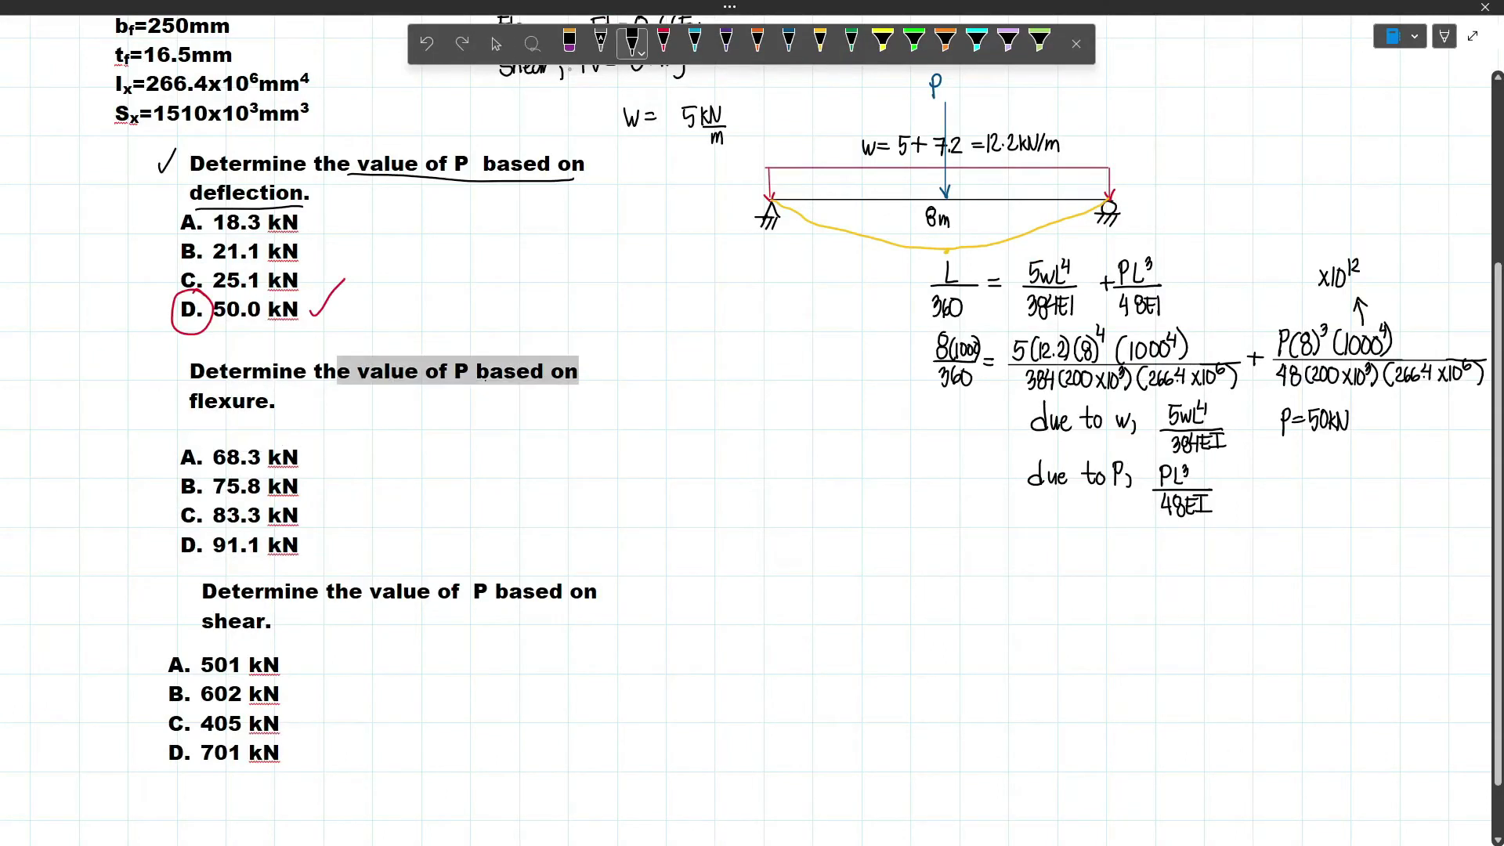
left_click_drag(618, 404, 618, 432)
mouse_move(615, 404)
left_mouse_down()
mouse_move(633, 401)
mouse_move(628, 416)
left_mouse_up()
left_click_drag(638, 402, 638, 431)
left_click_drag(658, 415, 671, 415)
left_click_drag(658, 424, 727, 428)
left_click_drag(684, 437, 734, 437)
left_click_drag(698, 444, 719, 444)
left_click_drag(709, 444, 709, 466)
left_click_drag(696, 466, 723, 466)
Check the allowable flexural stress in the notes and write 0.66Fy = below the bending stress formula.
left_click(495, 44)
scroll(638, 439, "up", 3)
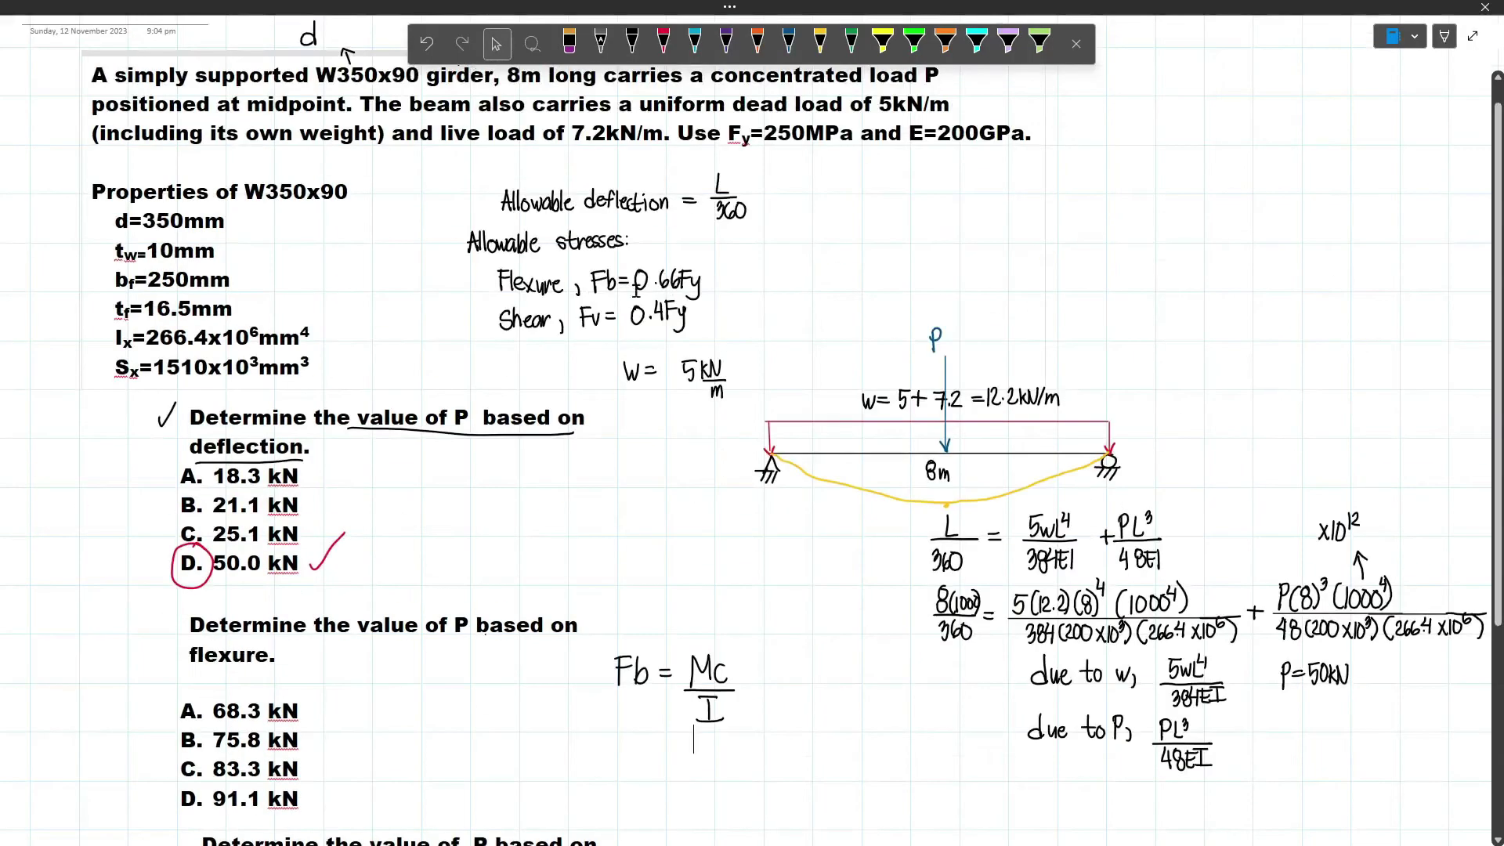
scroll(654, 278, "down", 2)
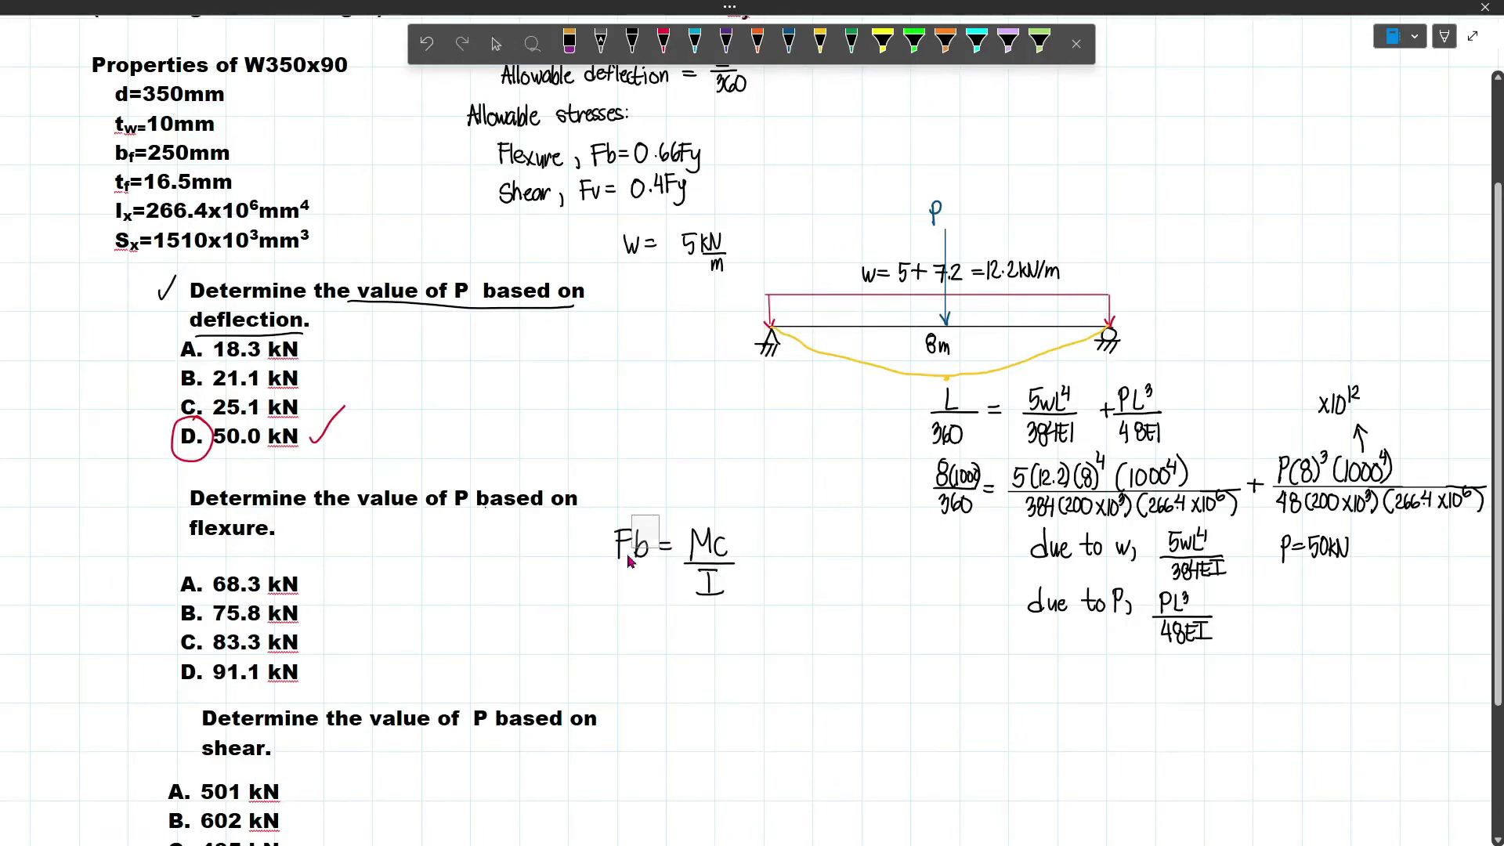
mouse_move(628, 555)
left_mouse_down()
mouse_move(606, 574)
mouse_move(615, 614)
mouse_move(654, 627)
mouse_move(682, 611)
left_mouse_up()
left_click(631, 43)
left_click(632, 632)
left_click_drag(670, 624, 680, 623)
left_click_drag(679, 622, 680, 654)
left_click_drag(697, 625, 709, 625)
left_click_drag(696, 632, 710, 630)
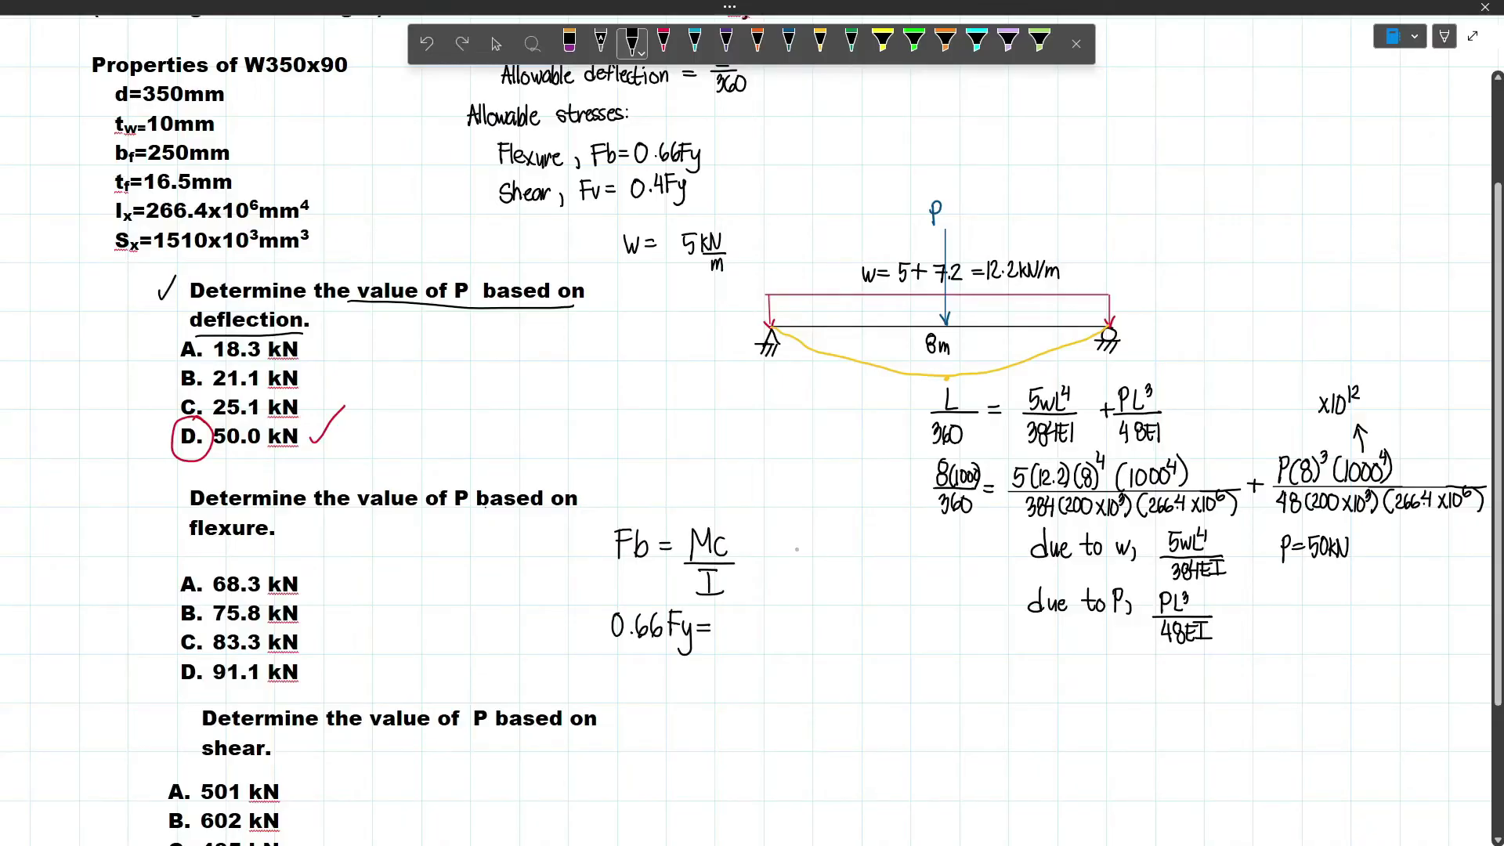
mouse_move(709, 513)
left_mouse_down()
mouse_move(718, 536)
mouse_move(696, 513)
mouse_move(720, 529)
left_mouse_up()
key("ctrl+z")
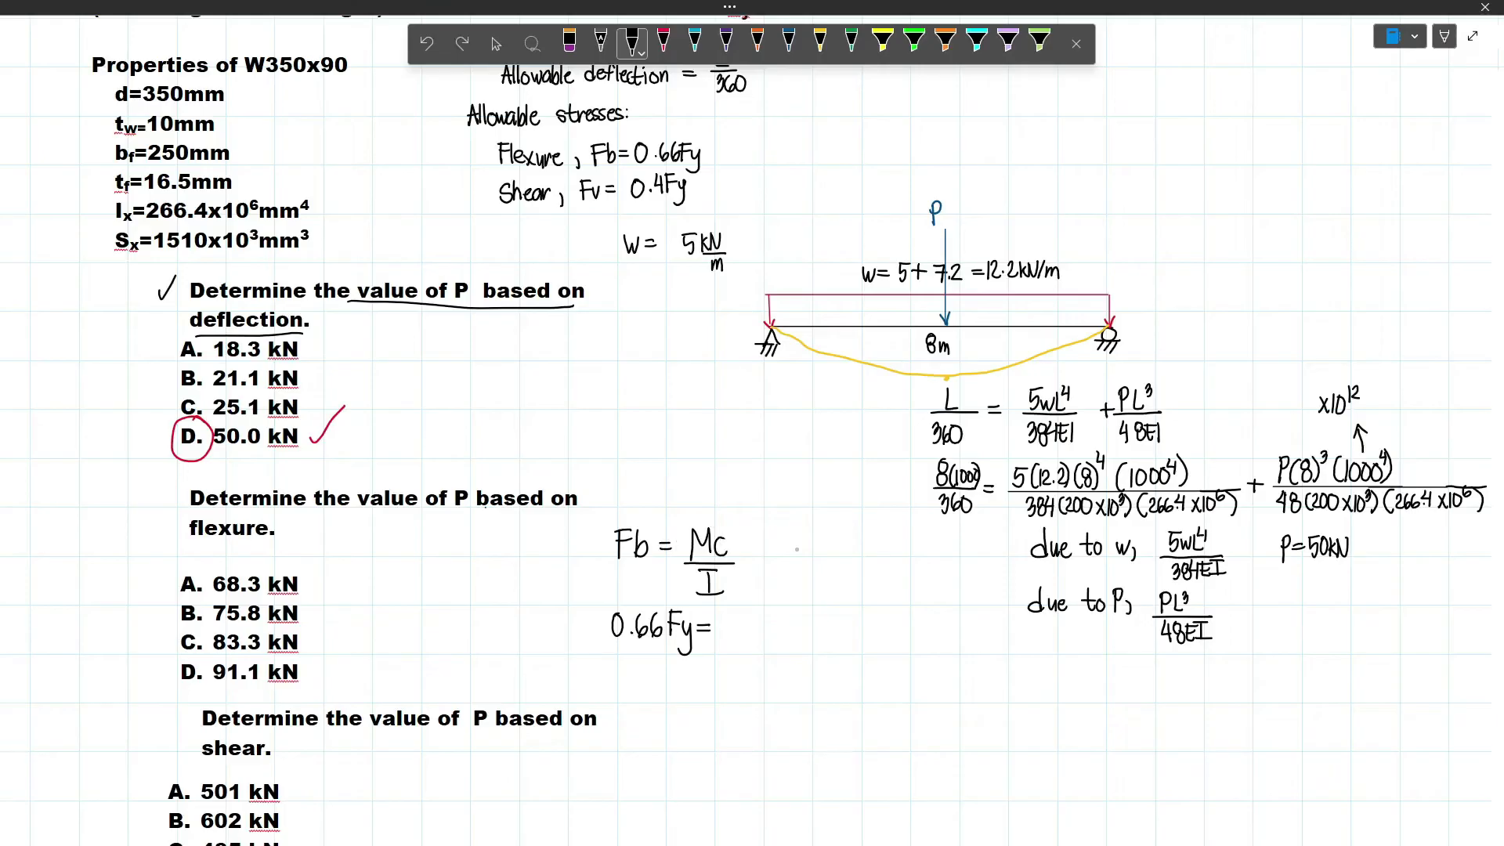
left_click_drag(948, 187, 957, 192)
left_click_drag(885, 244, 899, 260)
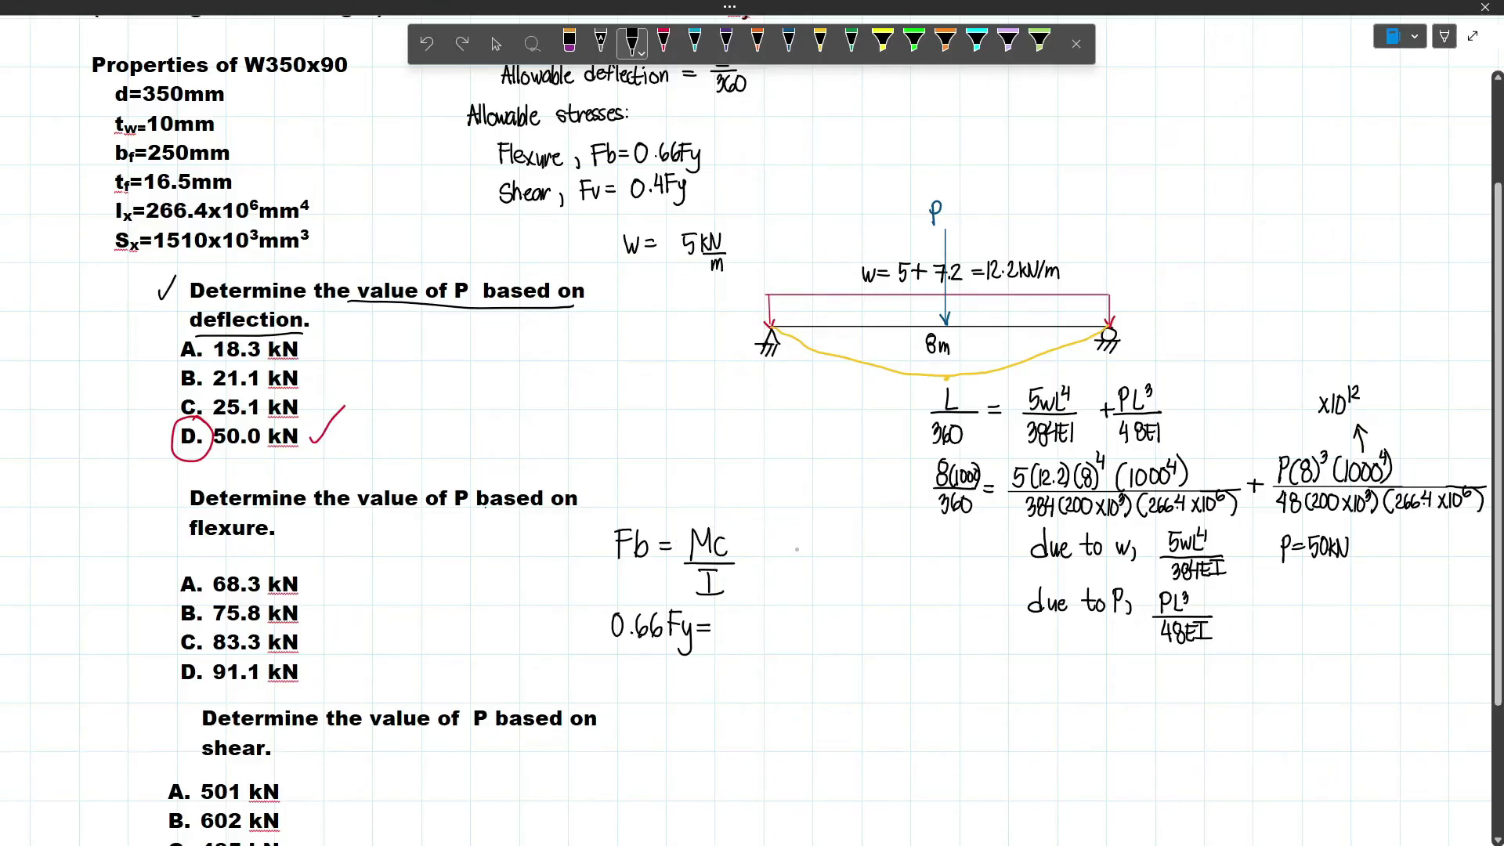
Circle the 12.2kN/m load above the beam and write an opening parenthesis with wL²/8 after 0.66Fy =.
left_click_drag(736, 600, 732, 656)
mouse_move(1065, 245)
left_mouse_down()
mouse_move(1003, 303)
mouse_move(1022, 304)
left_mouse_up()
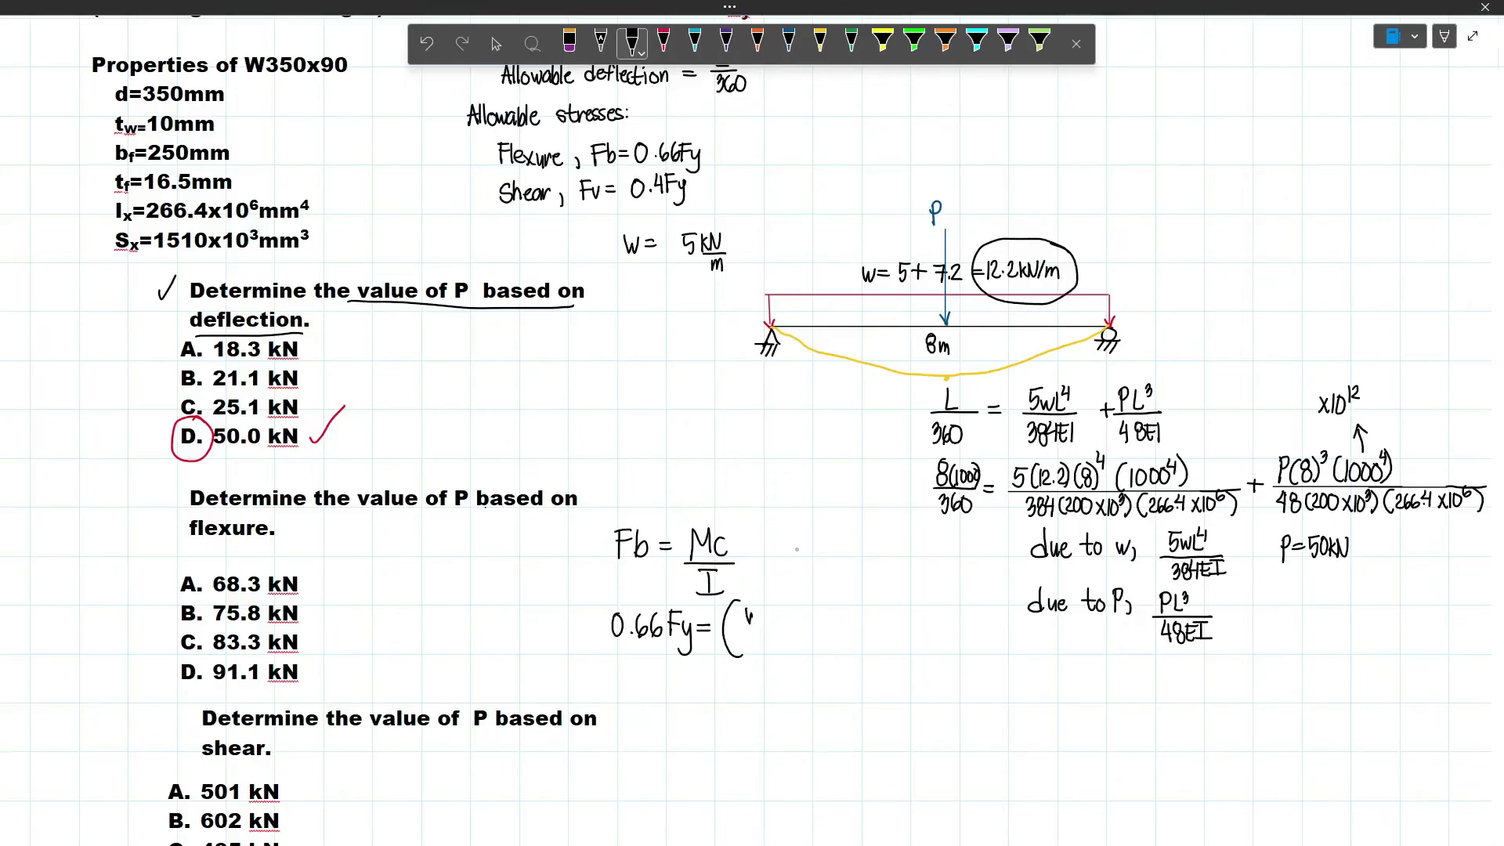
left_click_drag(752, 611, 771, 654)
Complete the moment expression with + PL/4 and a closing parenthesis.
left_click_drag(940, 185, 928, 188)
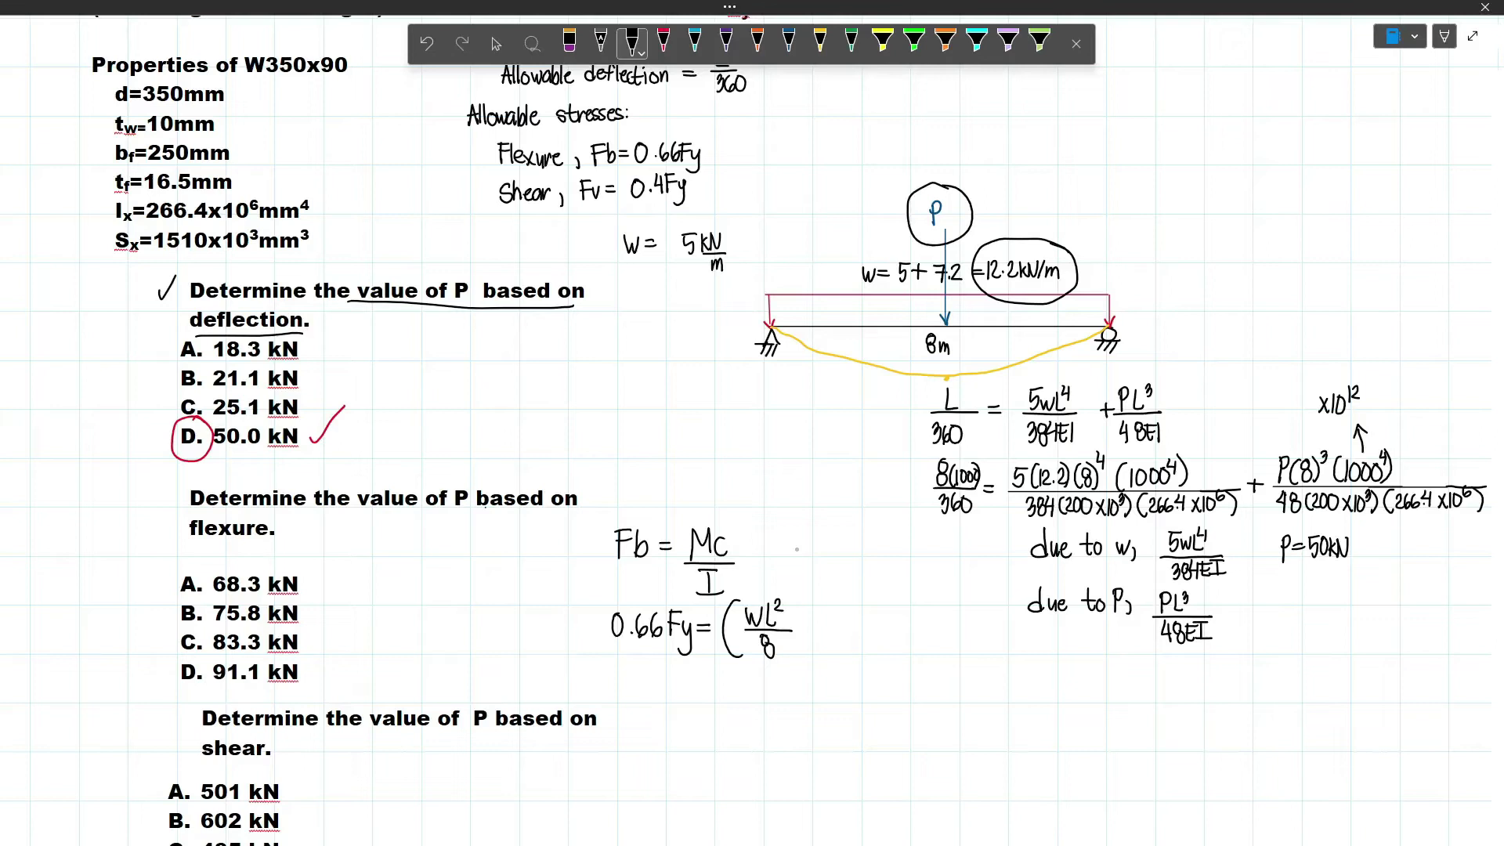
key("ctrl+z")
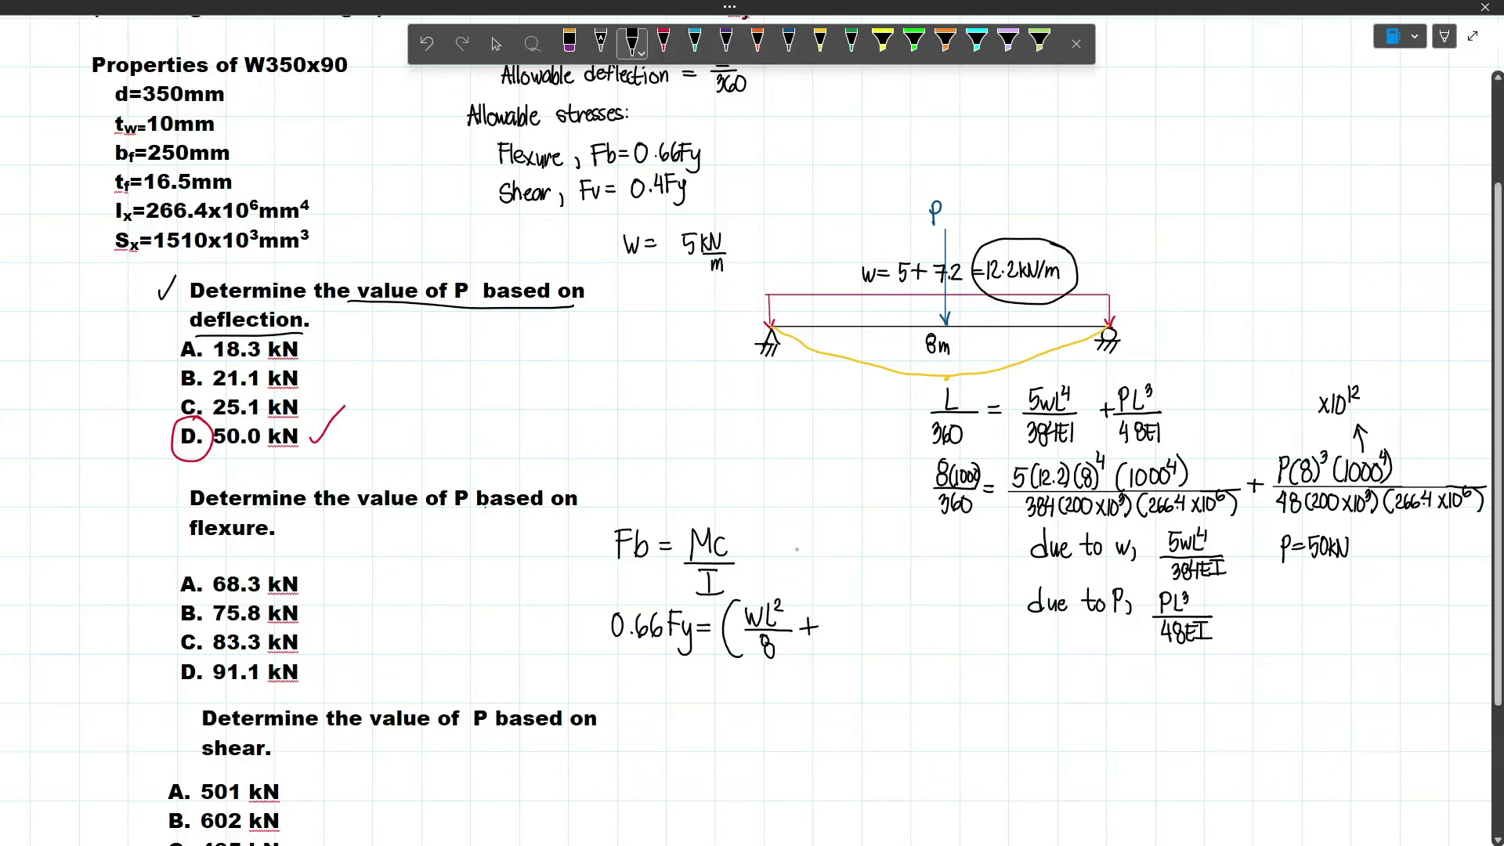
left_click_drag(825, 603, 850, 619)
left_click_drag(823, 623, 851, 623)
left_click_drag(830, 631, 837, 650)
left_click_drag(835, 589, 842, 649)
mouse_move(838, 581)
left_mouse_down()
mouse_move(791, 566)
mouse_move(865, 623)
mouse_move(822, 576)
left_mouse_up()
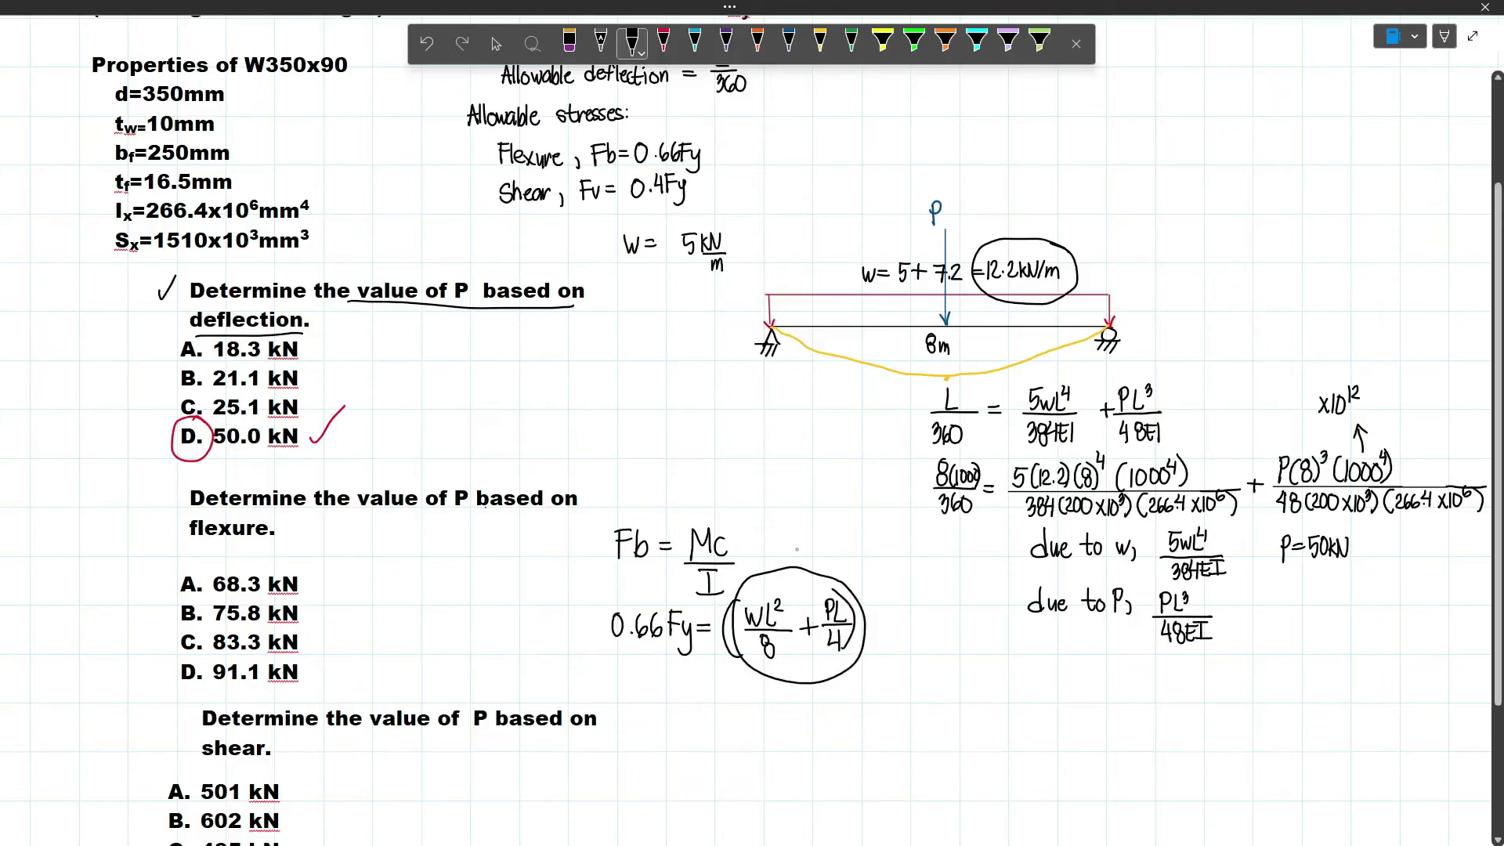
key("ctrl+z")
Highlight the M in the bending stress formula and the bracketed wL²/8 + PL/4 expression in yellow.
left_click(882, 43)
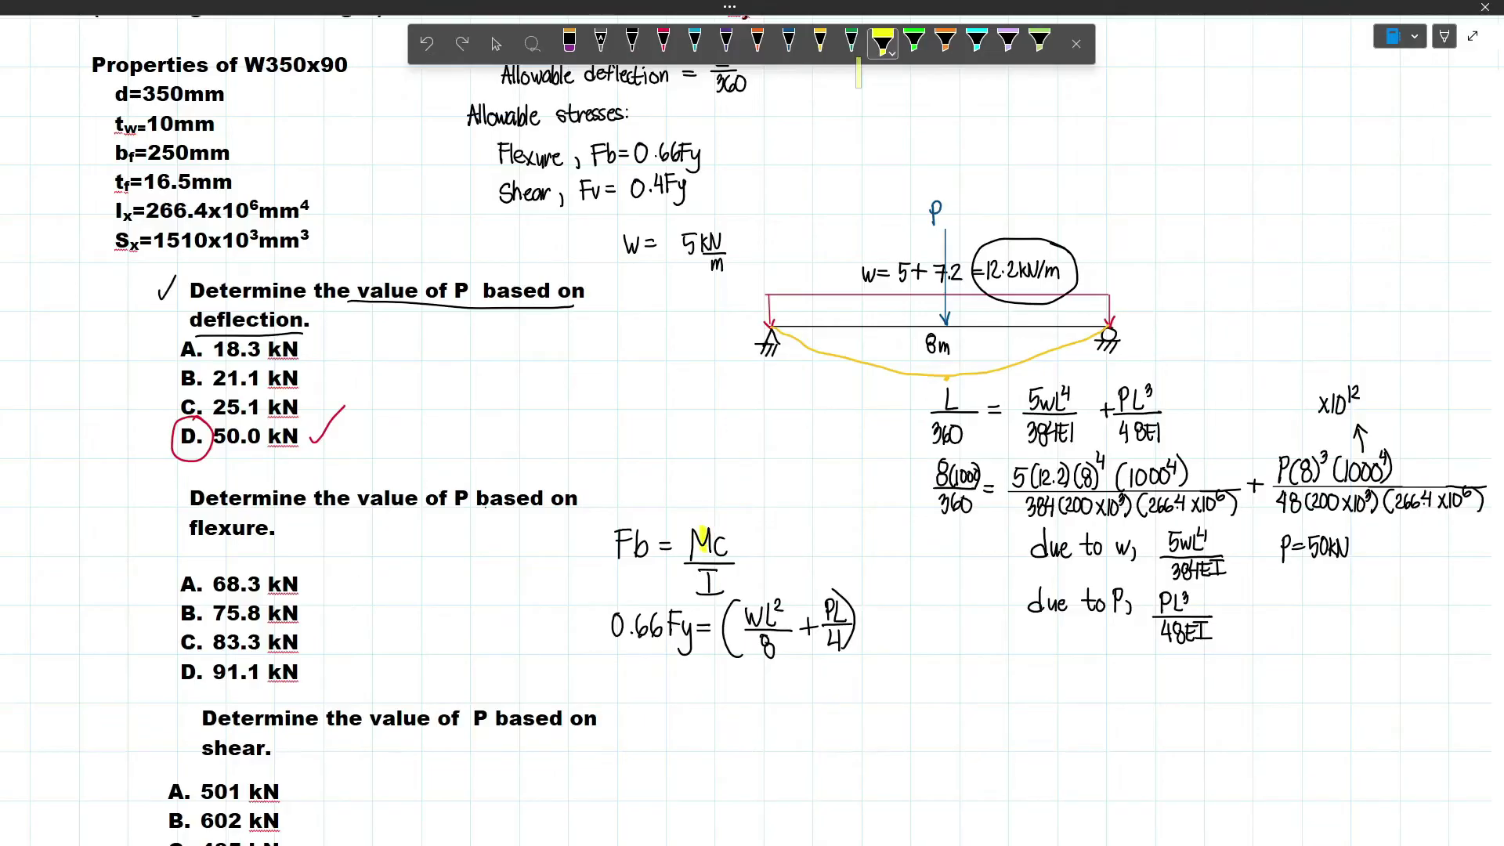
left_click_drag(694, 529, 697, 558)
mouse_move(758, 603)
left_mouse_down()
mouse_move(783, 644)
mouse_move(838, 643)
left_mouse_up()
Write a second opening parenthesis in black after the highlighted moment expression.
left_click(631, 43)
mouse_move(845, 588)
left_mouse_down()
mouse_move(779, 583)
mouse_move(832, 582)
mouse_move(882, 657)
left_mouse_up()
key("ctrl+z")
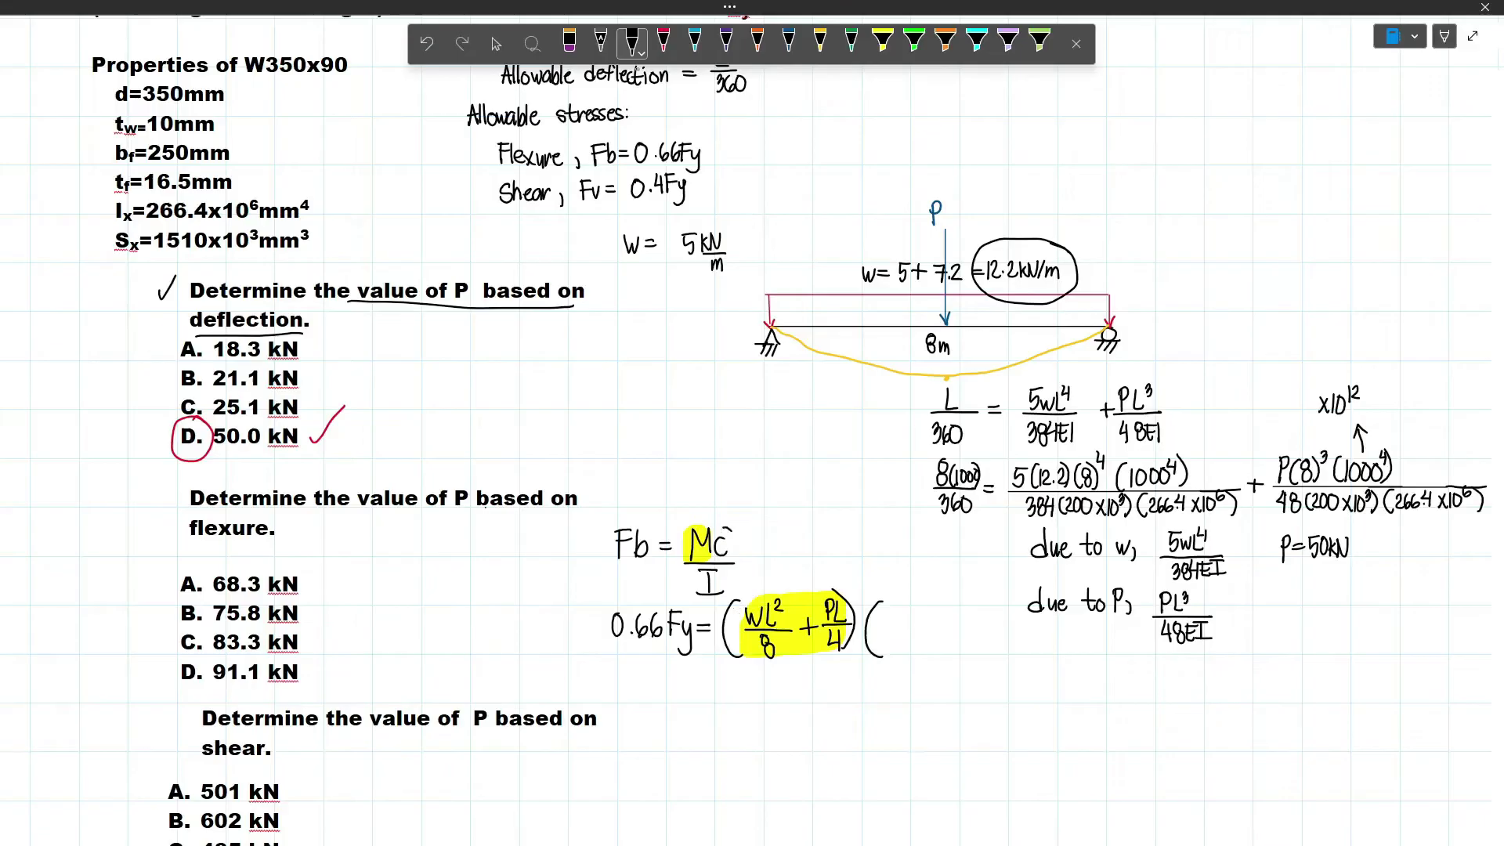
left_click_drag(727, 530, 737, 537)
key("ctrl+z")
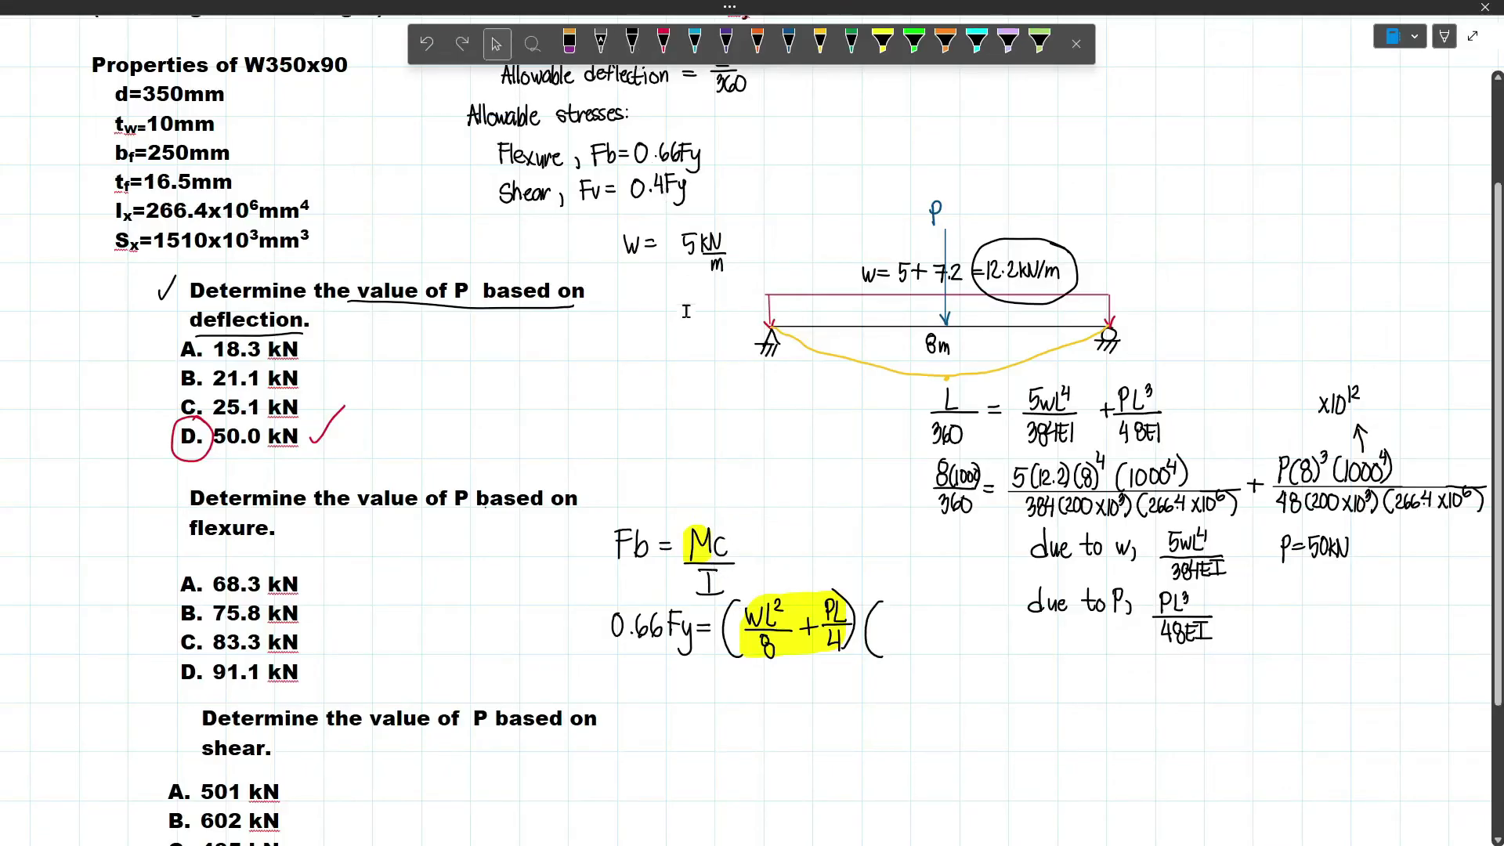
Circle the list of W350x90 section properties, from d to Sx, in black.
scroll(687, 311, "up", 2)
left_click(632, 43)
mouse_move(244, 249)
left_mouse_down()
mouse_move(109, 257)
mouse_move(317, 415)
mouse_move(212, 236)
left_mouse_up()
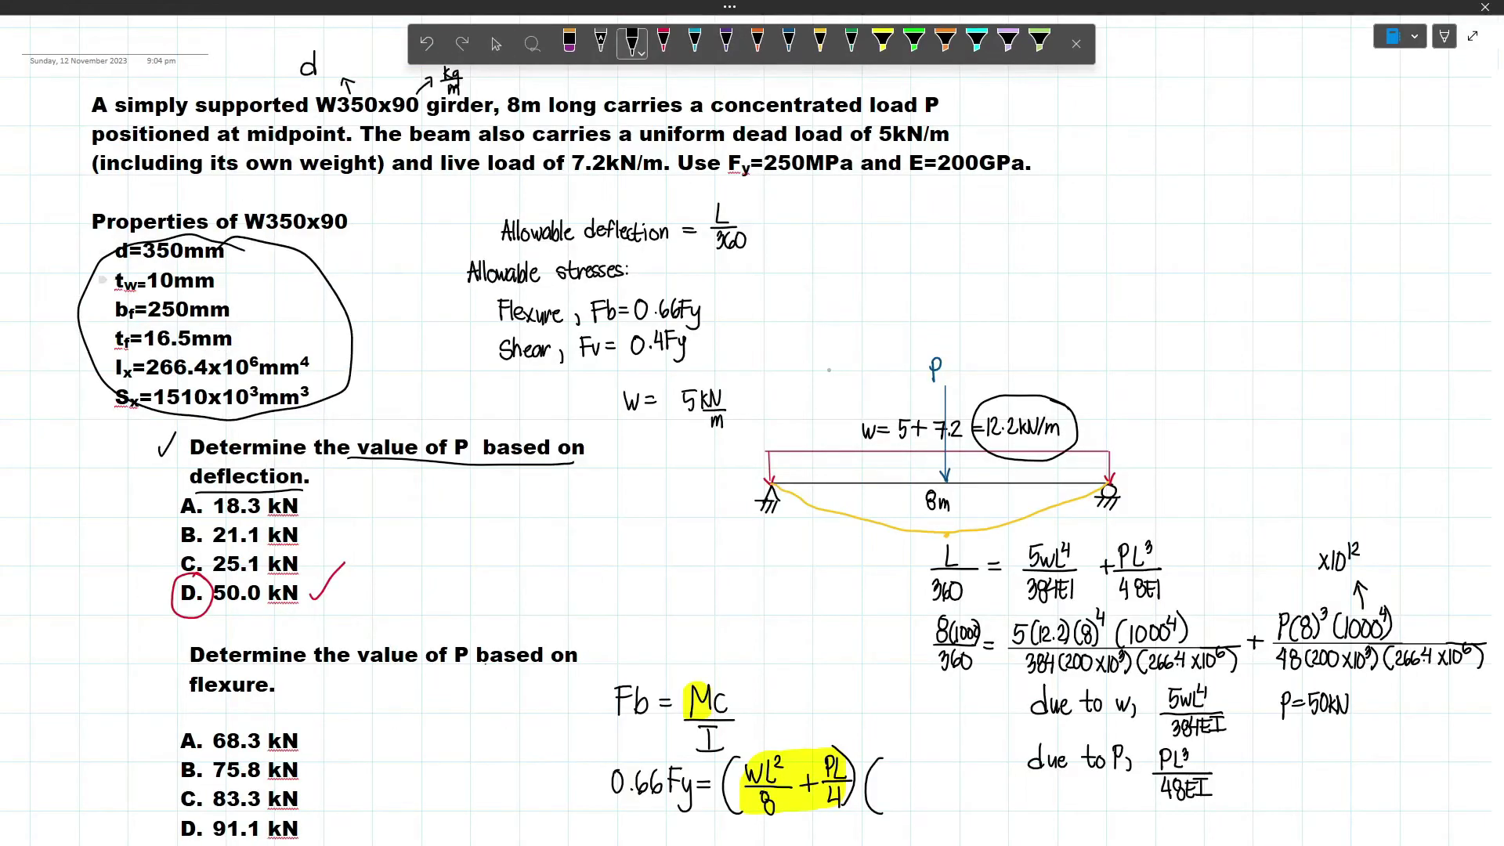
Undo the black circle around the list of section properties.
key("ctrl+z")
scroll(828, 369, "down", 1)
left_click_drag(245, 180, 266, 180)
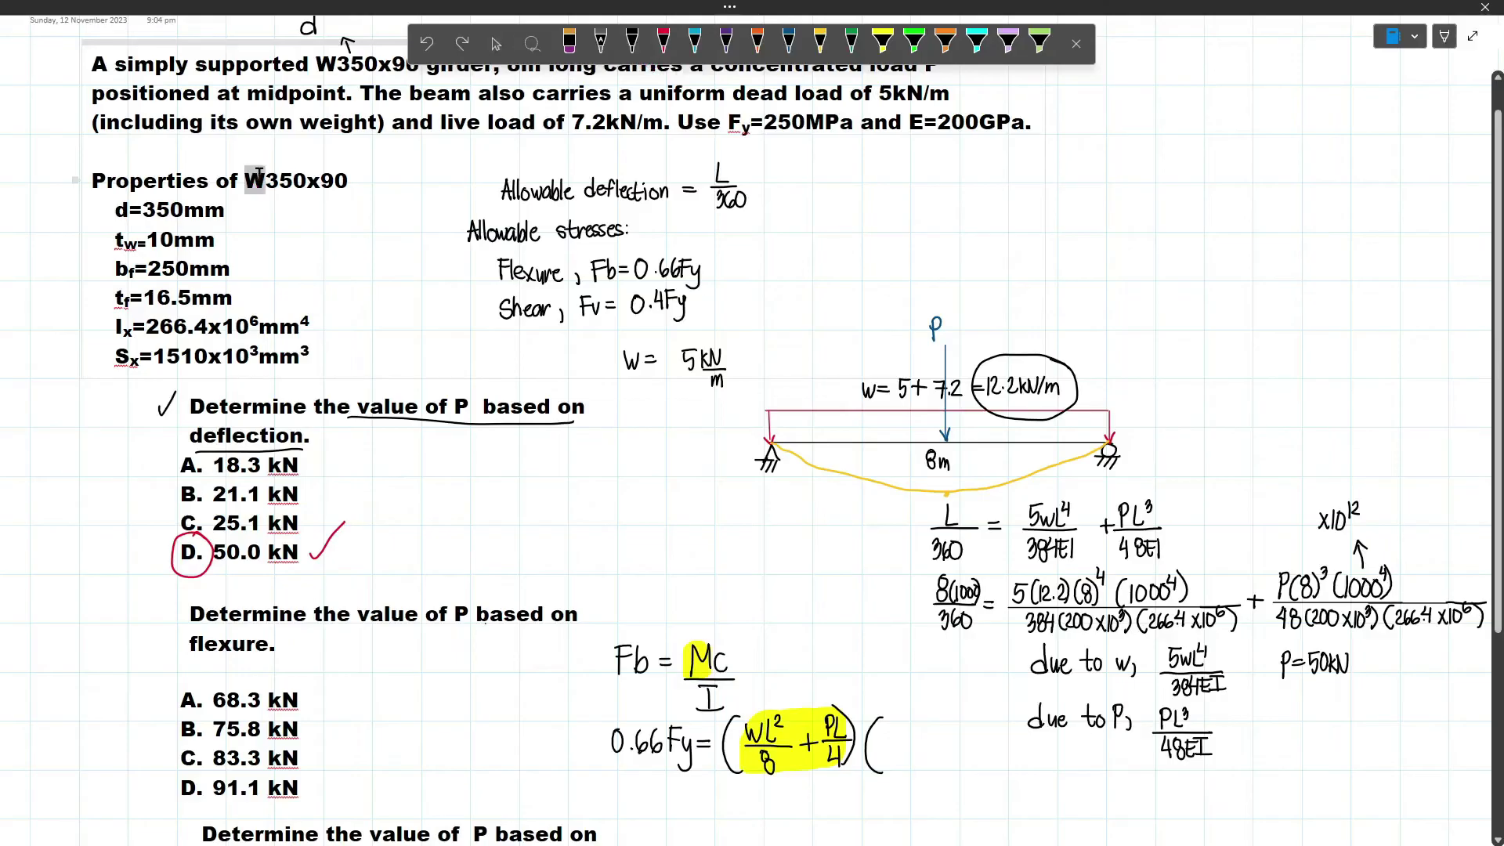
Sketch the I-shaped cross-section in black above the bending stress formula and dimension its depth as 350.
left_click(632, 43)
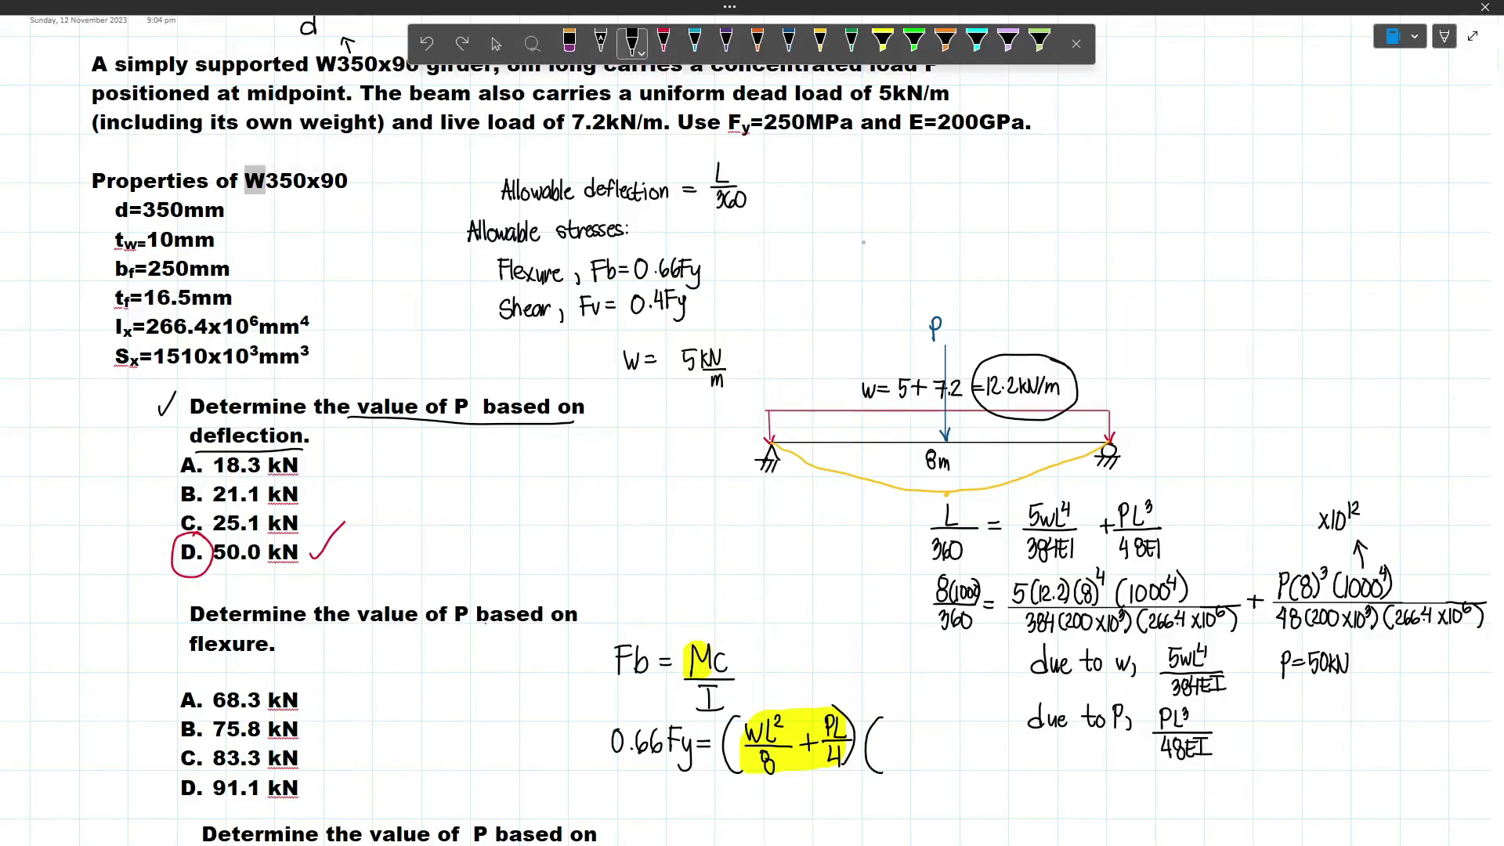
key("F11")
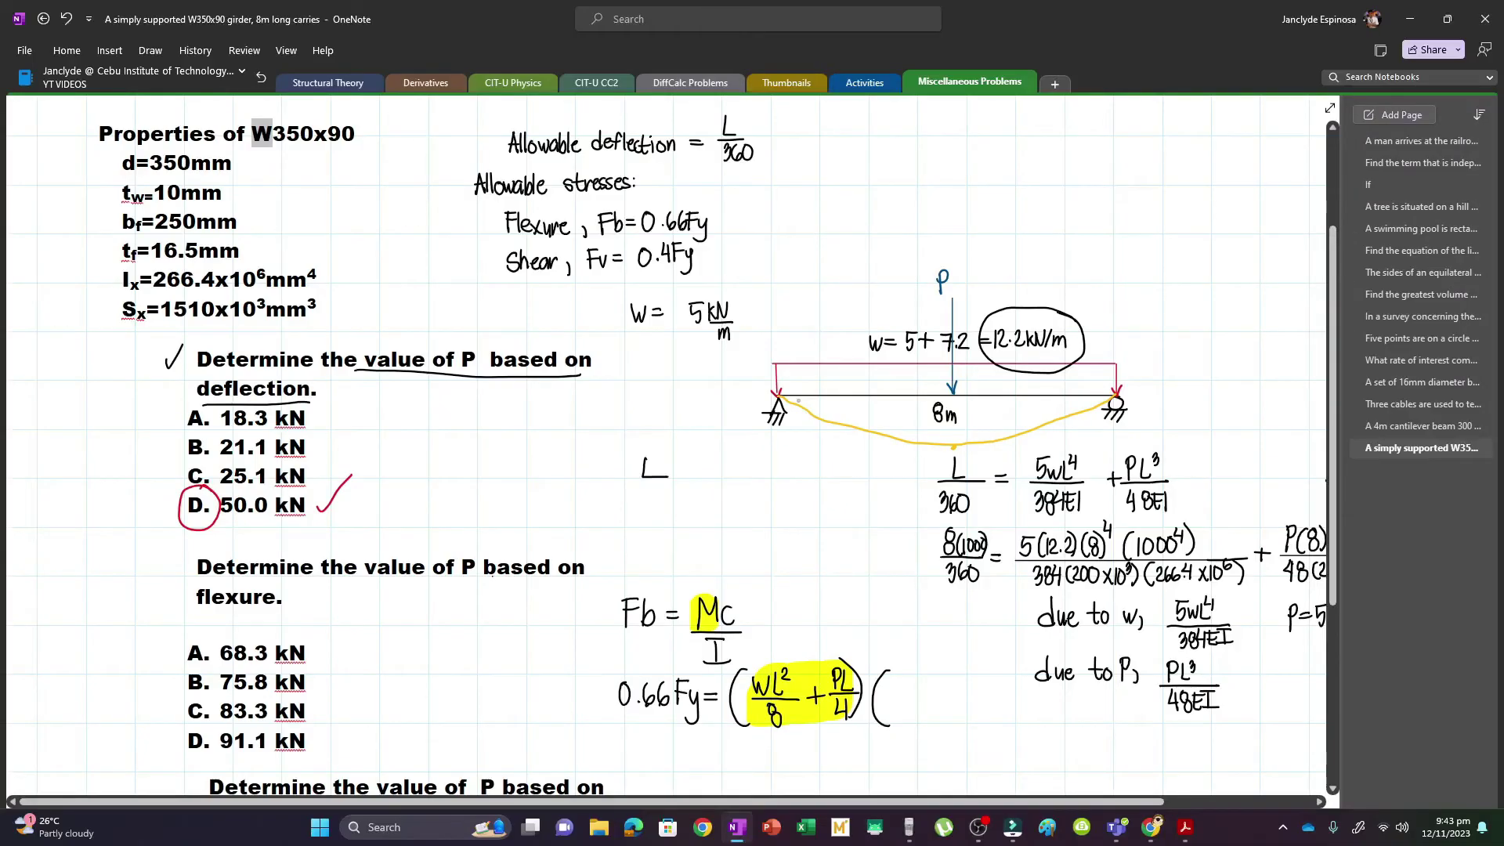
mouse_move(671, 501)
left_mouse_down()
mouse_move(723, 517)
mouse_move(642, 458)
left_mouse_up()
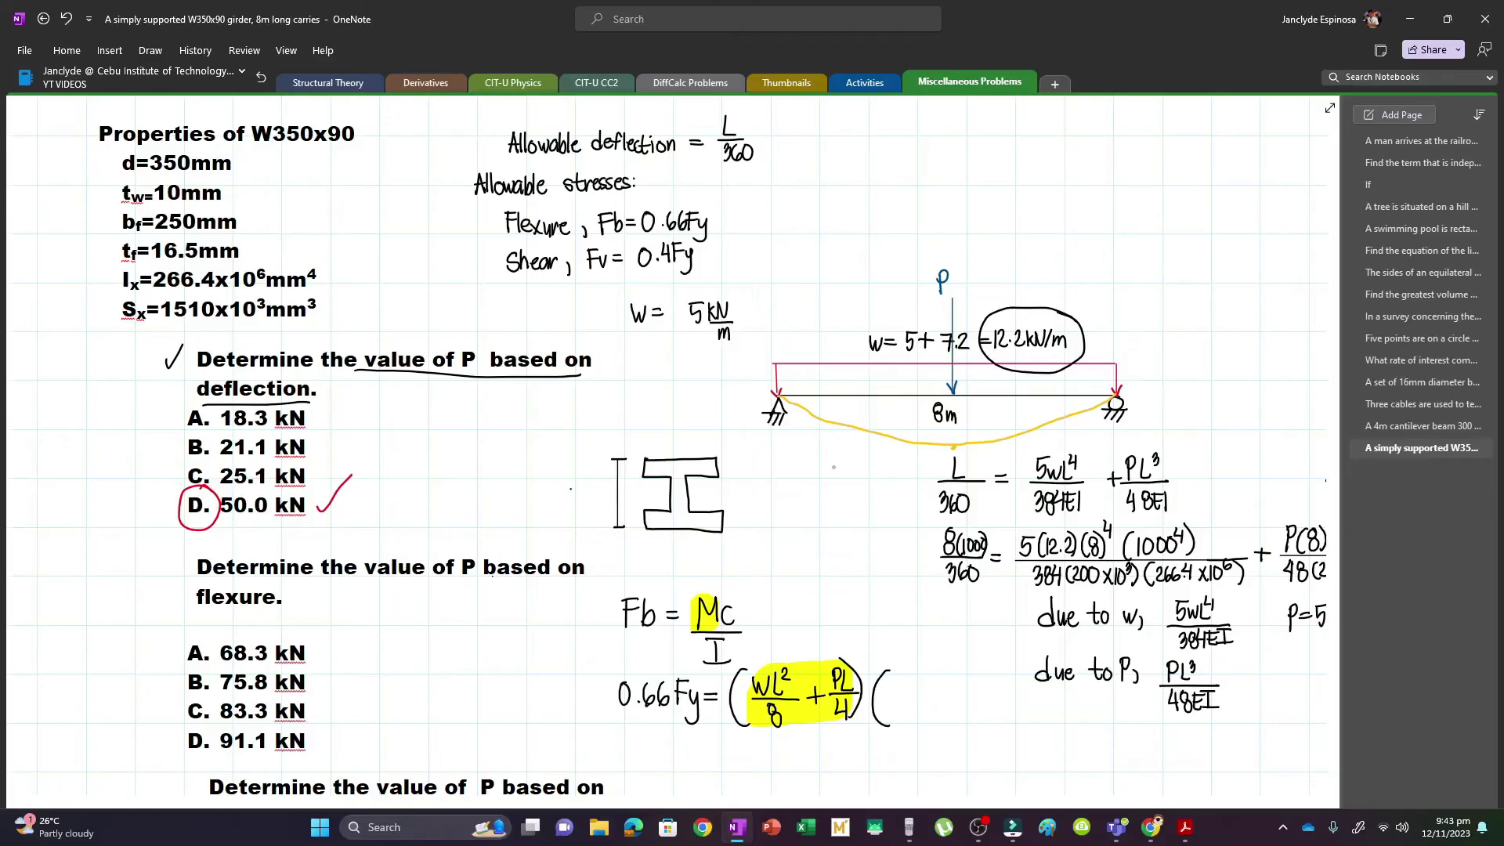
left_click_drag(571, 487, 573, 505)
left_click_drag(584, 488, 581, 504)
left_click_drag(599, 487, 599, 488)
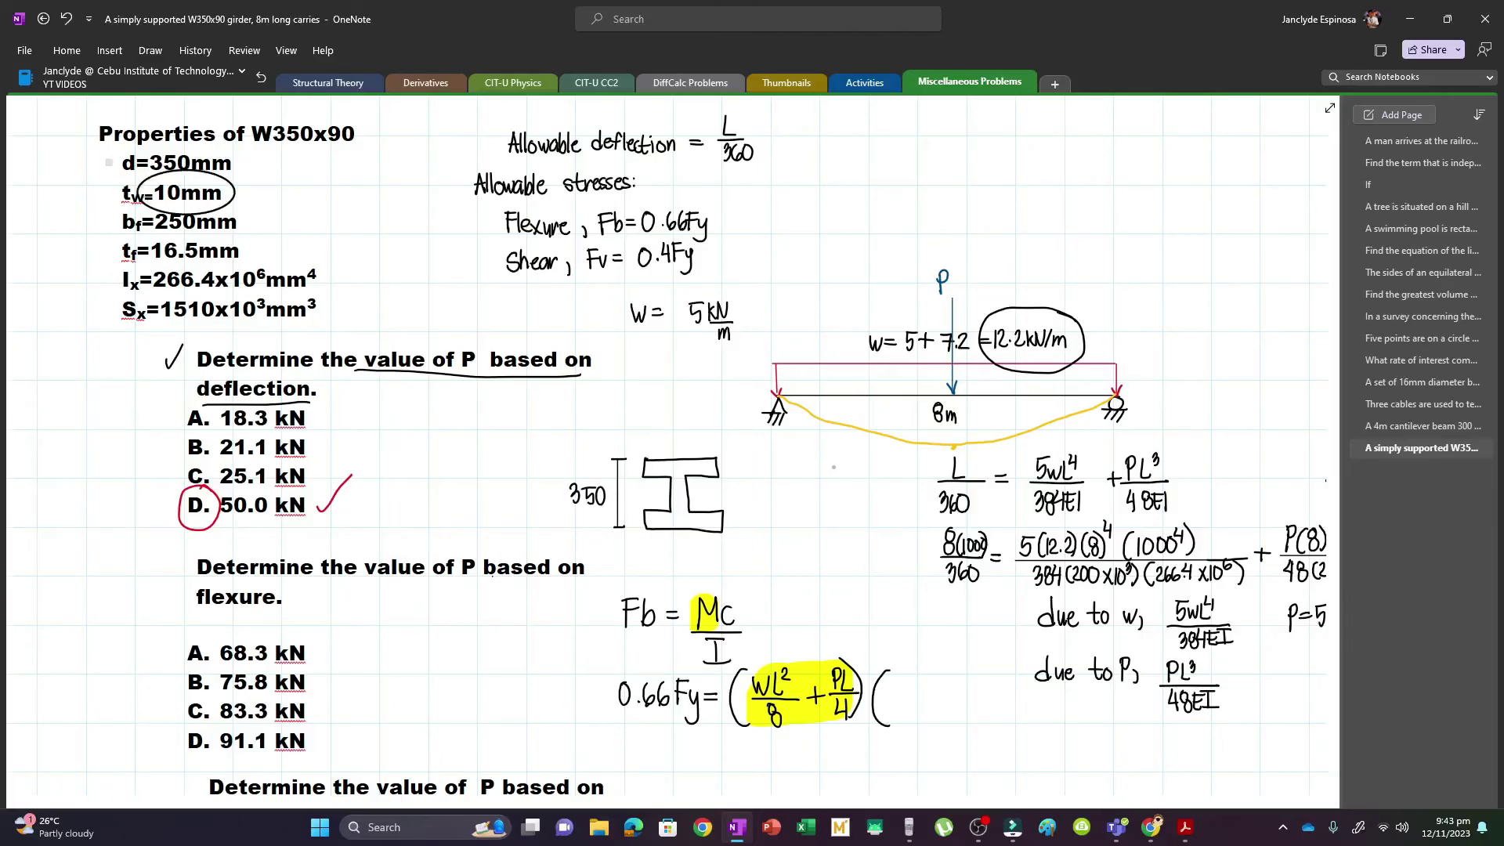
Circle the 10mm web thickness in the section properties, and undo the mark.
left_click_drag(110, 193, 144, 185)
key("ctrl+z")
key("ctrl+z")
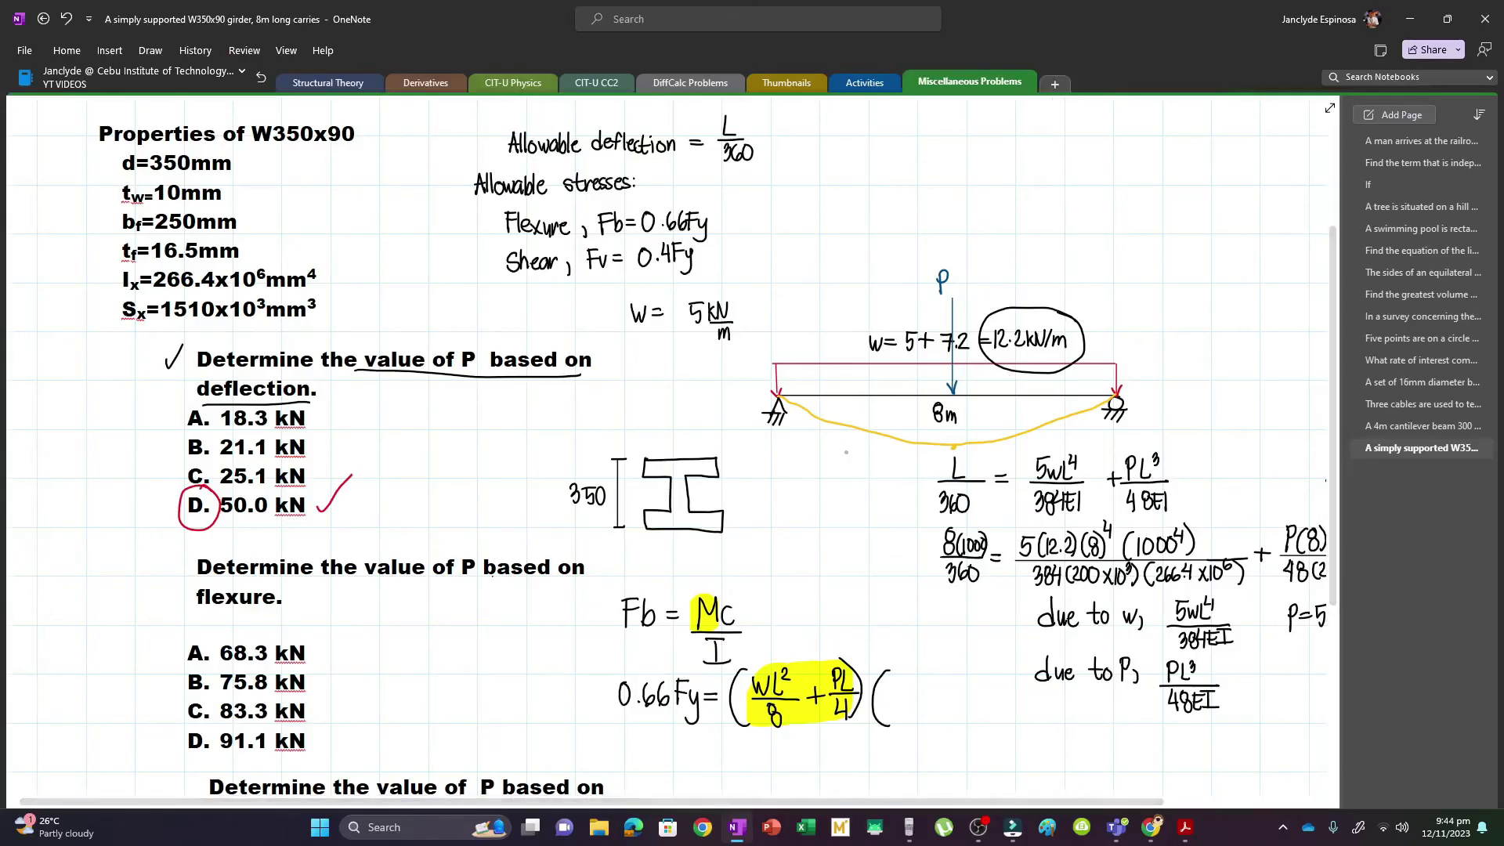
Extend the web edges through both flanges with dashed lines and dimension the web thickness as tw above the section.
left_click_drag(683, 459, 672, 528)
left_click_drag(690, 513, 690, 528)
mouse_move(688, 464)
left_mouse_down()
mouse_move(670, 493)
mouse_move(694, 484)
left_mouse_up()
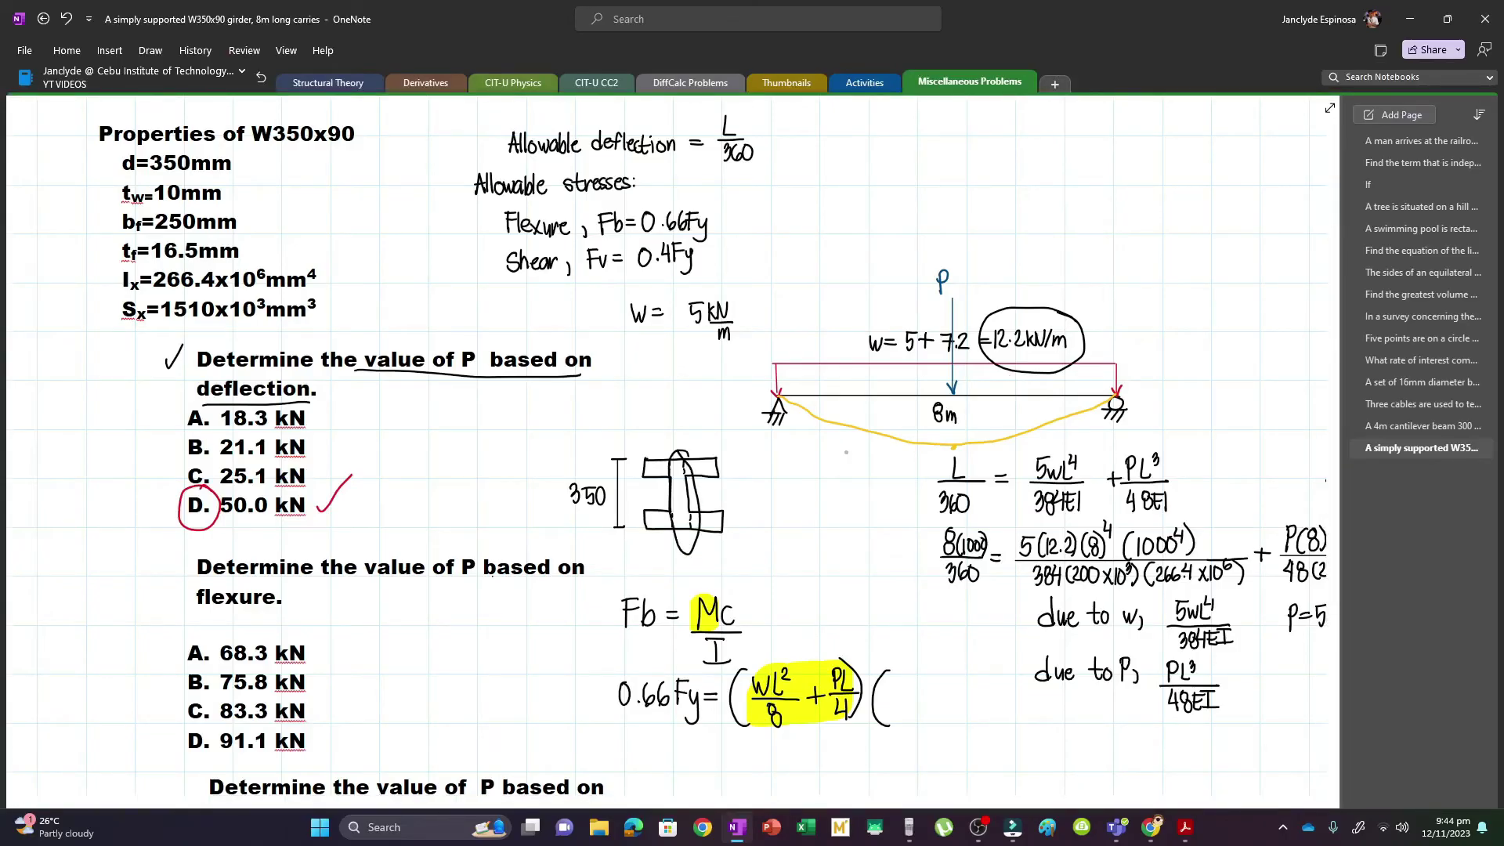
key("ctrl+z")
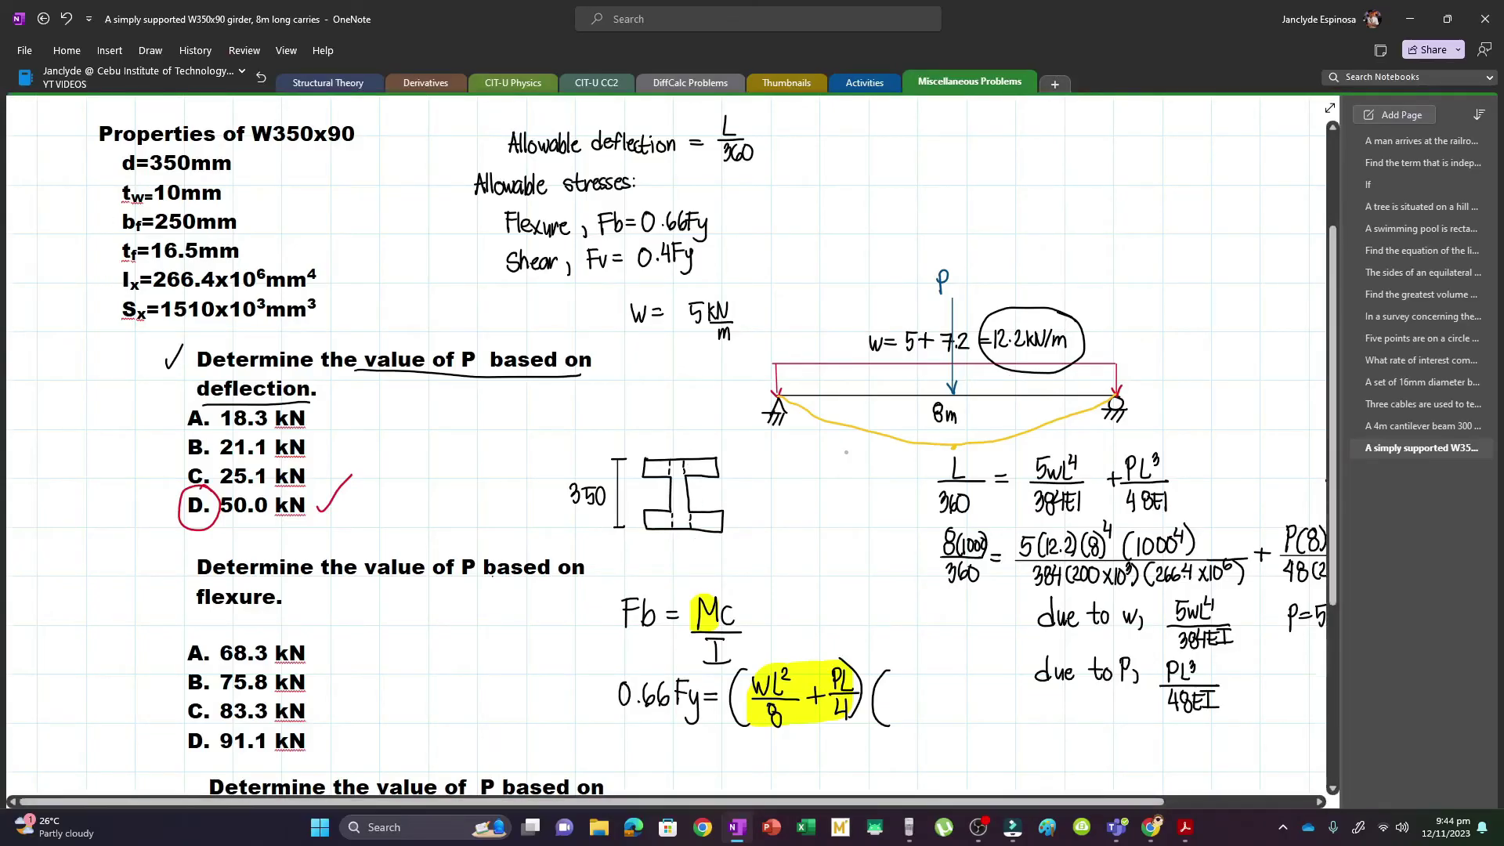
mouse_move(680, 438)
left_mouse_down()
mouse_move(680, 452)
mouse_move(671, 433)
left_mouse_up()
left_click_drag(662, 423, 673, 423)
left_click_drag(673, 425, 685, 425)
Mark the flanges temporarily, undoing each mark, and dimension the flange width as bf below the cross-section.
mouse_move(724, 457)
left_mouse_down()
mouse_move(678, 446)
mouse_move(692, 448)
left_mouse_up()
key("ctrl+z")
mouse_move(709, 502)
left_mouse_down()
mouse_move(664, 500)
mouse_move(686, 499)
left_mouse_up()
key("ctrl+z")
Label the thickness of both flanges as tf beside the cross-section, undoing the temporary marks around tf and the web.
mouse_move(140, 231)
left_mouse_down()
mouse_move(126, 274)
mouse_move(148, 238)
left_mouse_up()
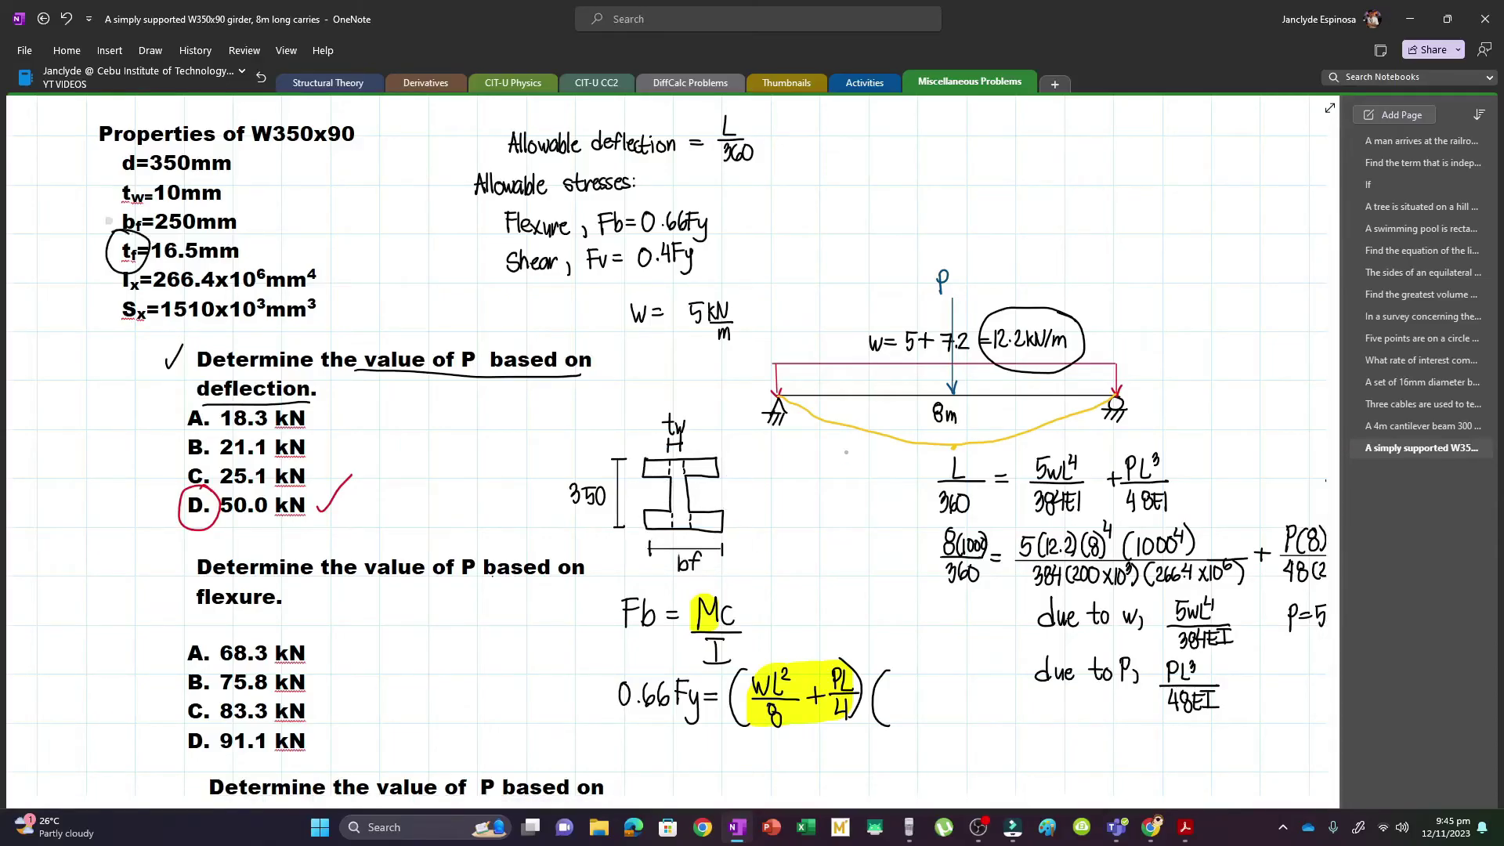
key("ctrl+z")
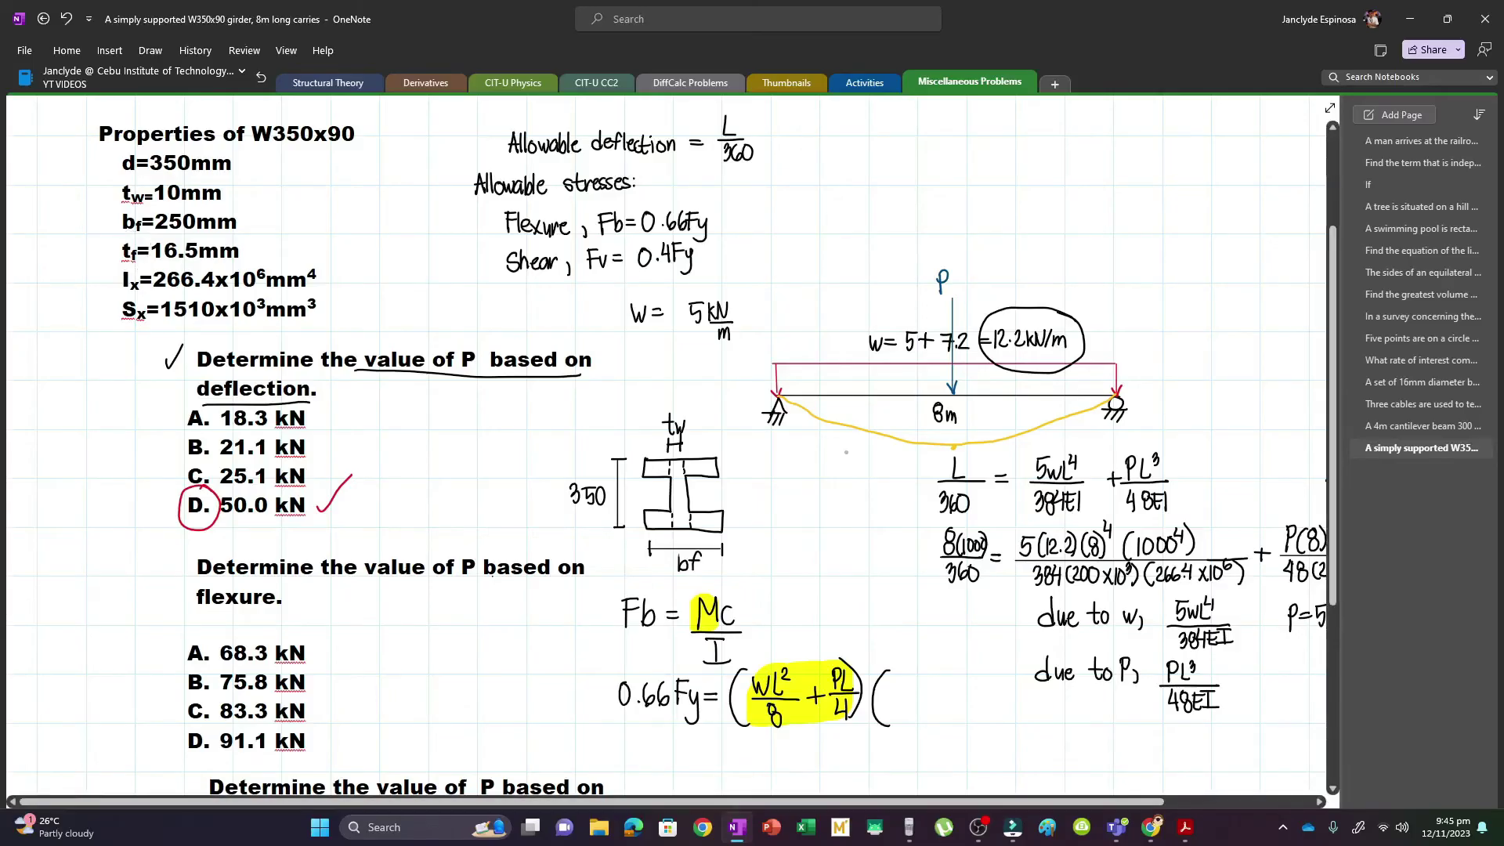
mouse_move(679, 448)
left_mouse_down()
mouse_move(660, 503)
mouse_move(687, 450)
left_mouse_up()
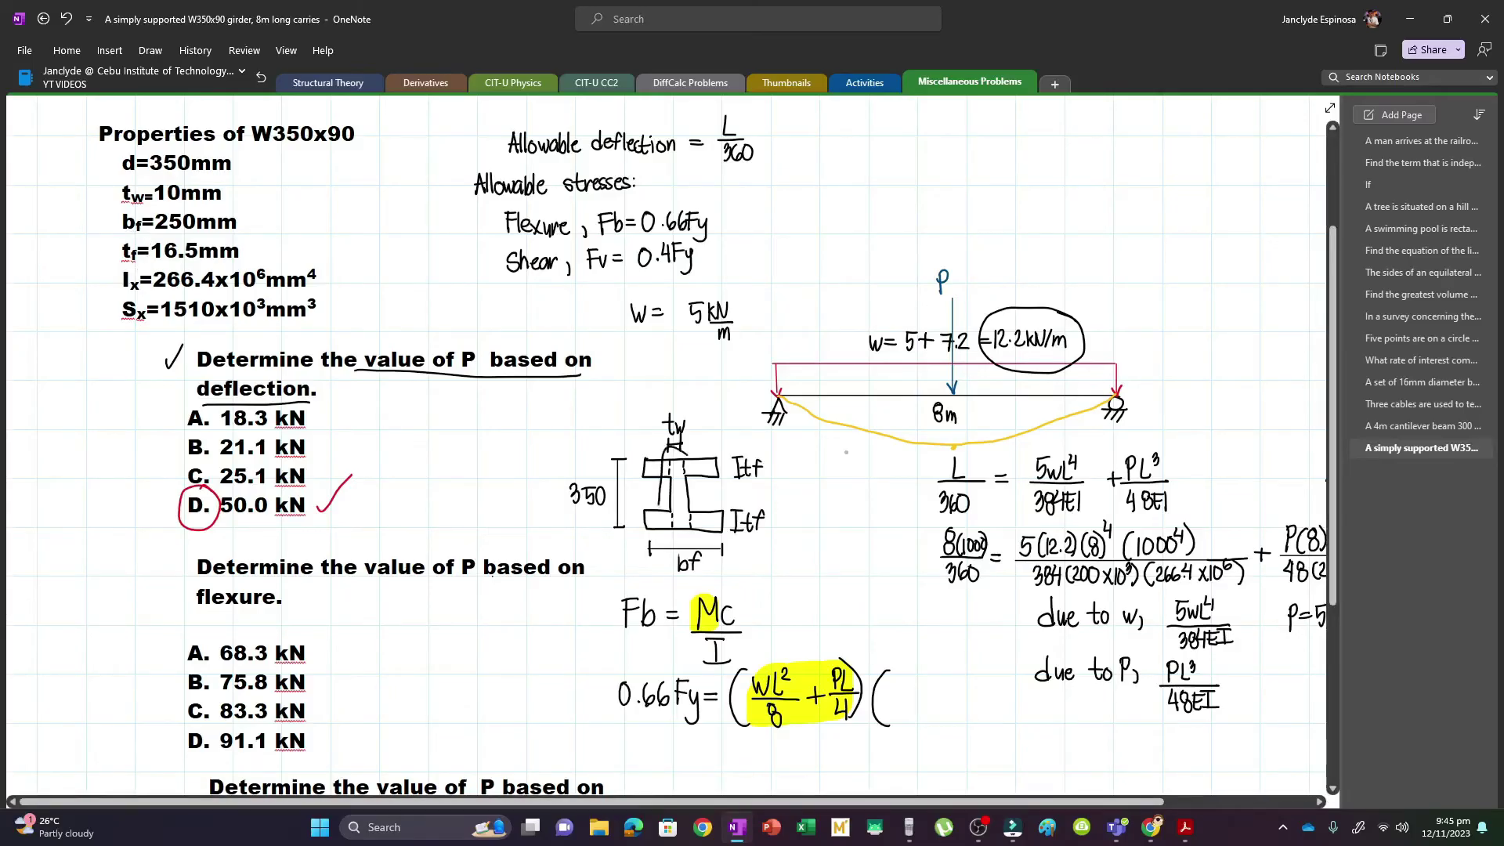
key("ctrl+z")
Point out the bottom flange, the section depth and the c in Mc/I with temporary black marks, undoing each one.
mouse_move(714, 505)
left_mouse_down()
mouse_move(662, 500)
mouse_move(733, 522)
left_mouse_up()
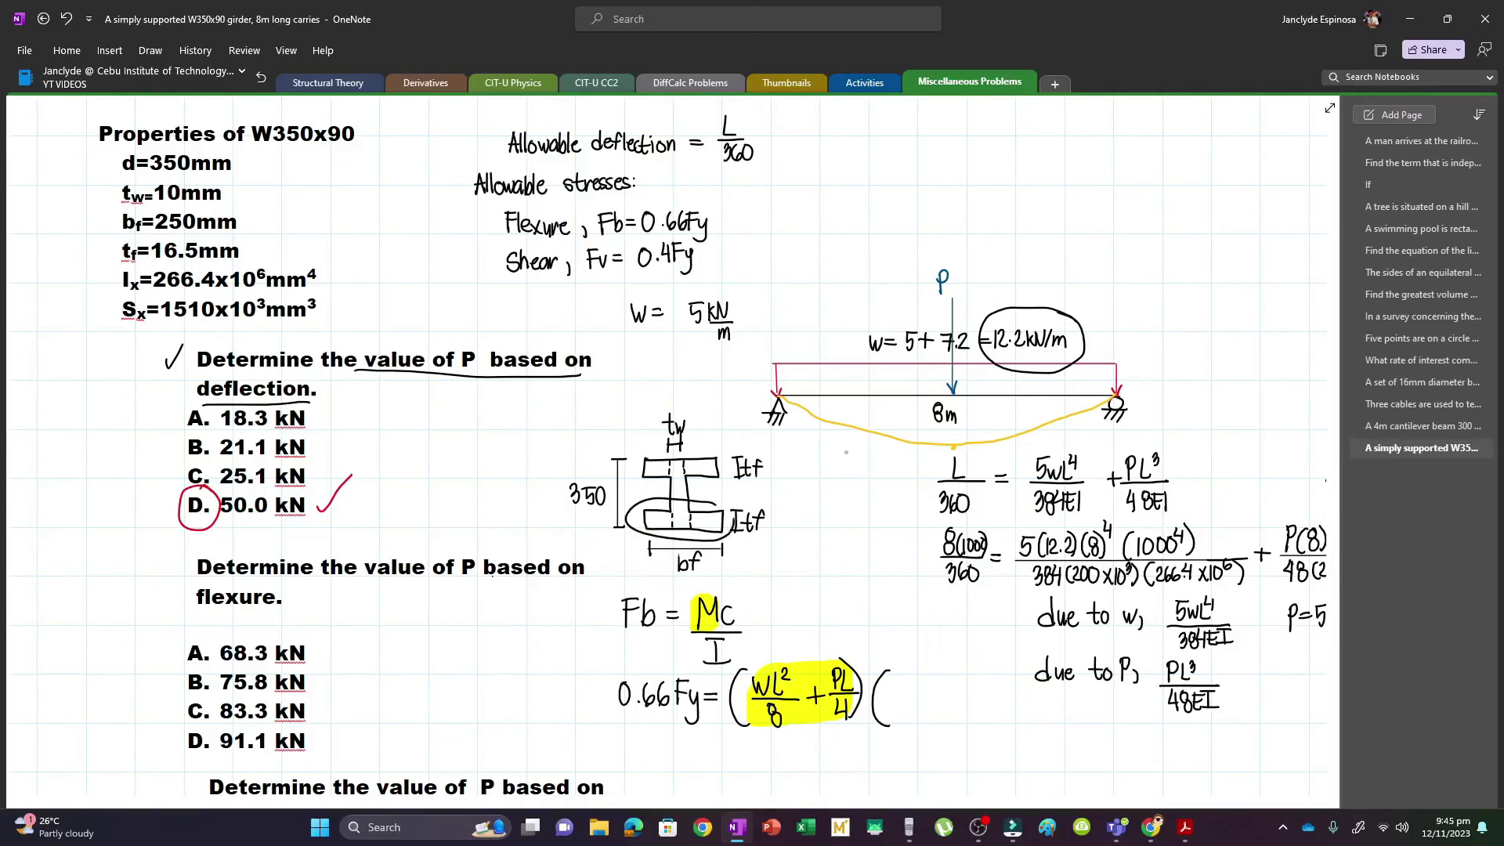
key("ctrl+z")
mouse_move(637, 469)
left_mouse_down()
mouse_move(729, 473)
mouse_move(717, 452)
mouse_move(656, 511)
mouse_move(683, 405)
mouse_move(603, 476)
left_mouse_up()
key("ctrl+z")
key("ctrl+z")
key("ctrl+z")
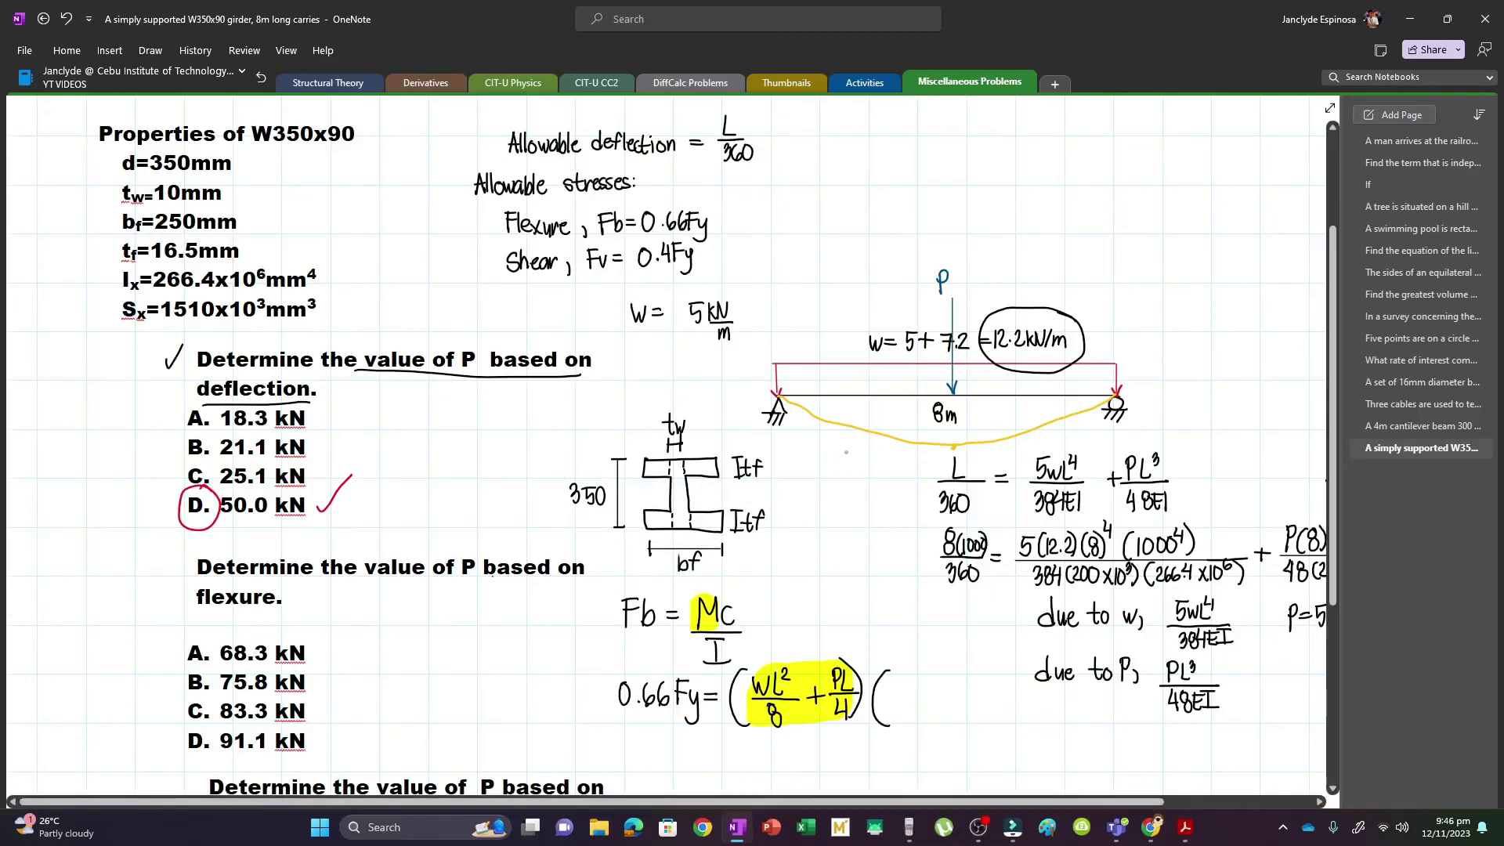
left_click_drag(737, 597, 728, 587)
key("ctrl+z")
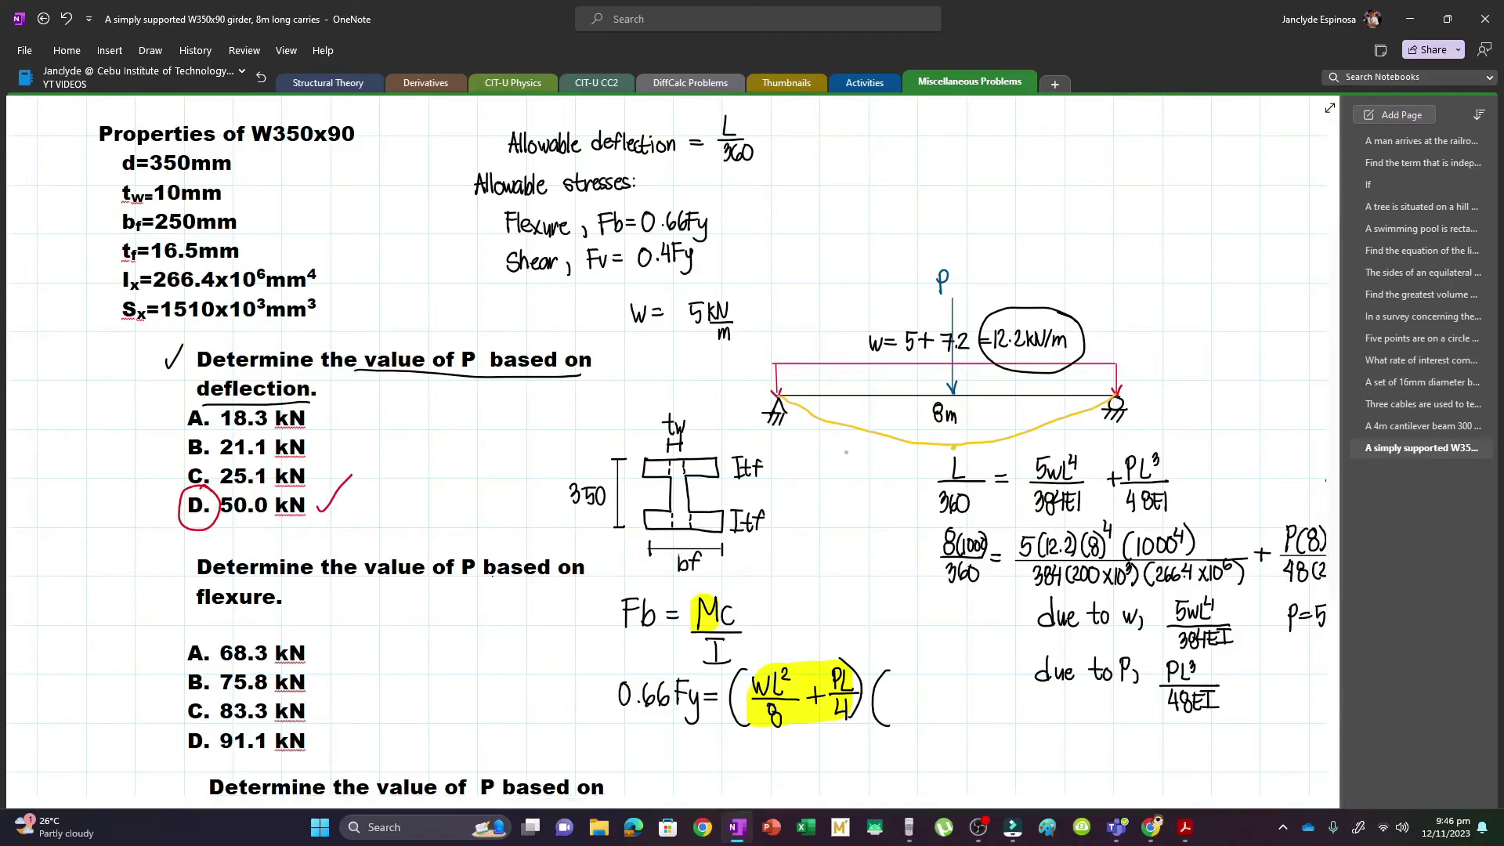
Draw a red neutral axis across the section's mid-depth and dimension the distance from it to the top edge as c.
left_click(149, 50)
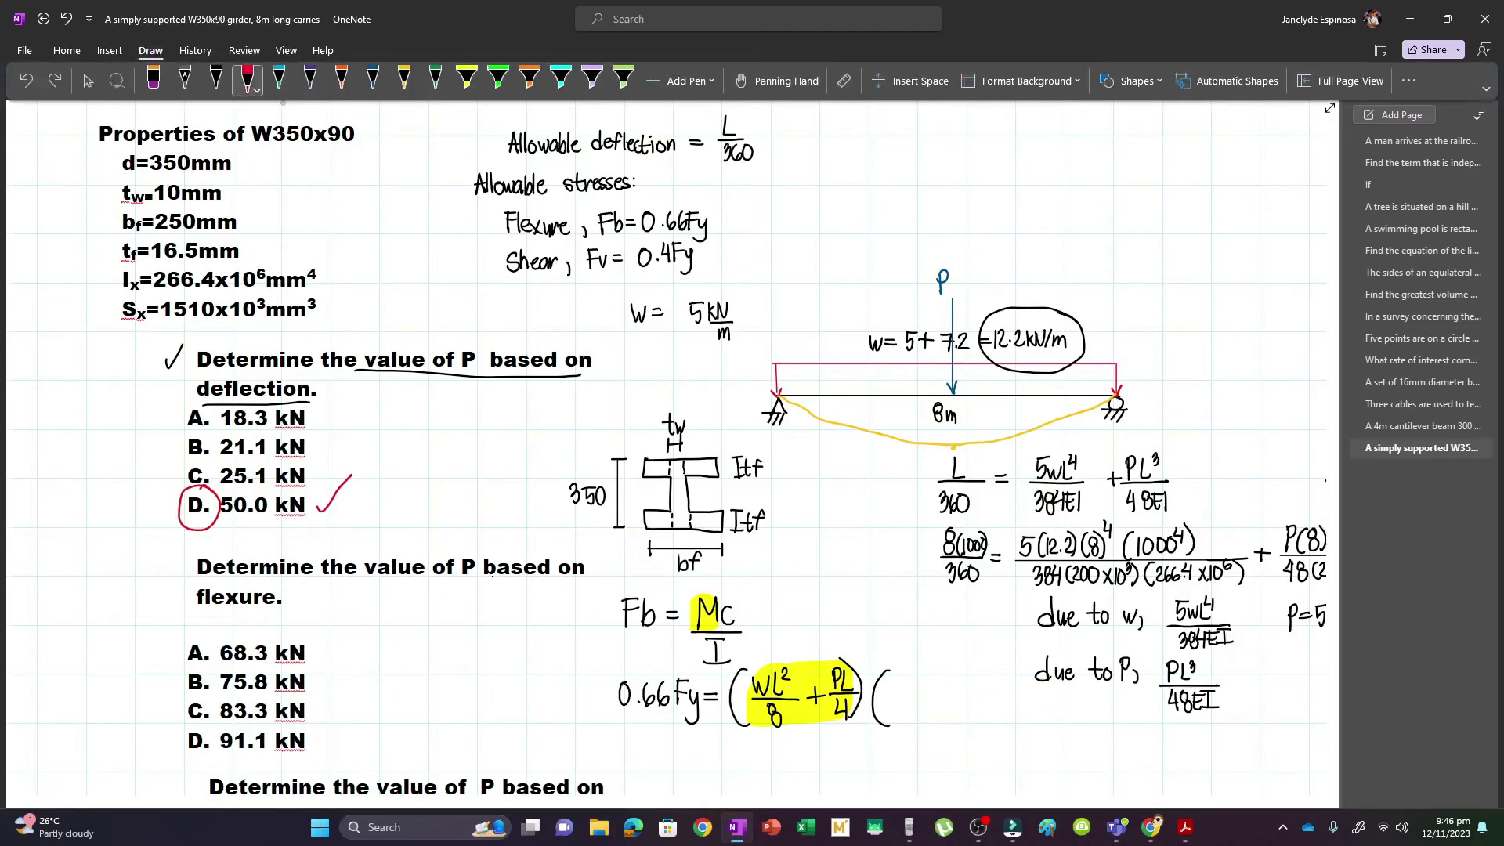
left_click_drag(633, 494, 781, 495)
left_click_drag(792, 470, 791, 484)
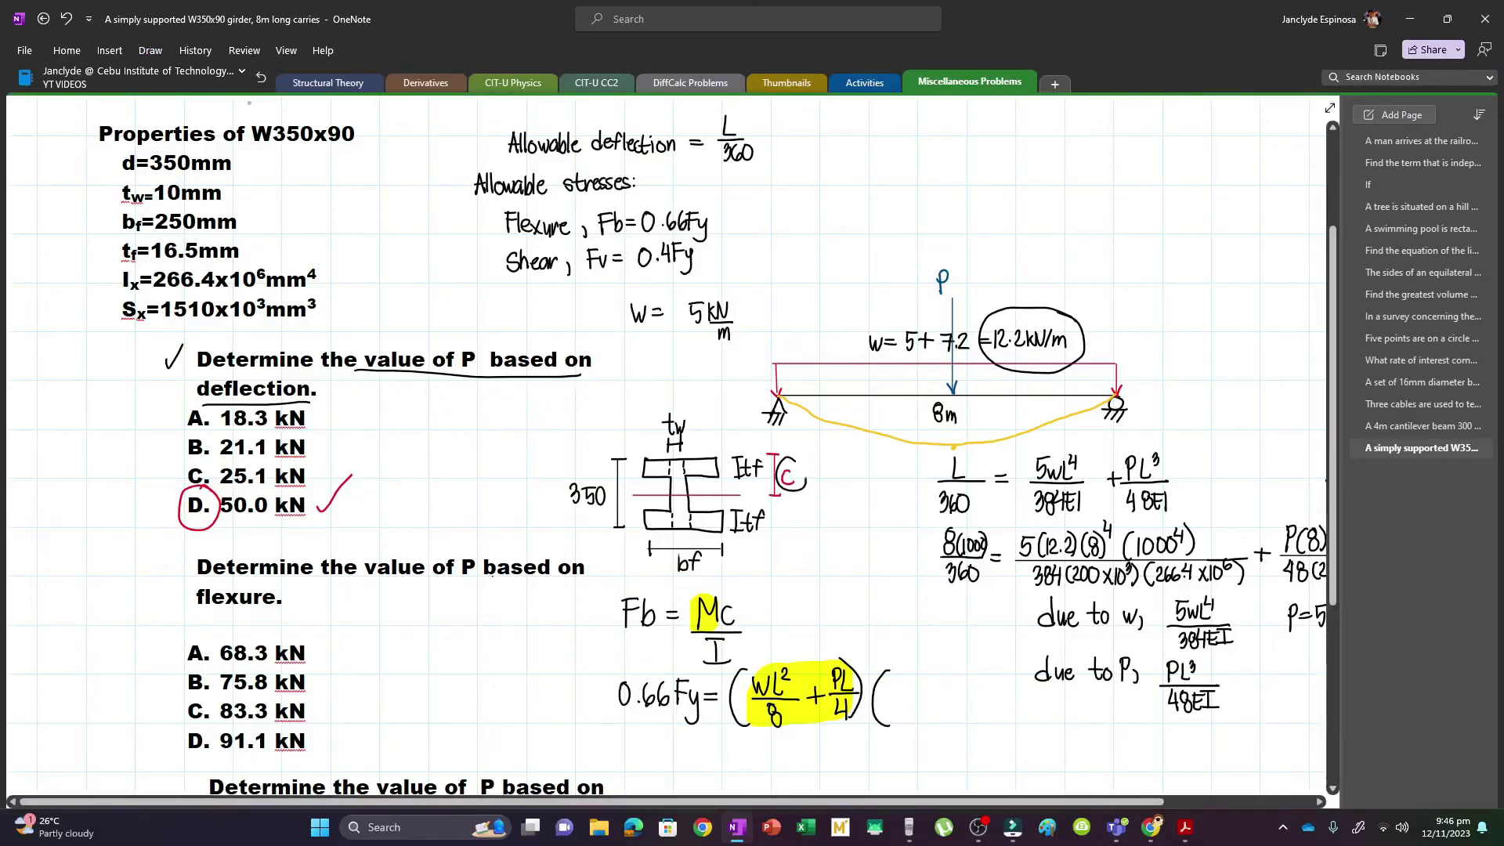
mouse_move(604, 472)
left_mouse_down()
mouse_move(599, 514)
mouse_move(589, 470)
left_mouse_up()
key("ctrl+z")
Write 350/2 in black after the second opening parenthesis of the flexure equation.
left_click_drag(895, 684, 931, 694)
left_click_drag(893, 702, 932, 703)
left_click_drag(909, 707, 929, 719)
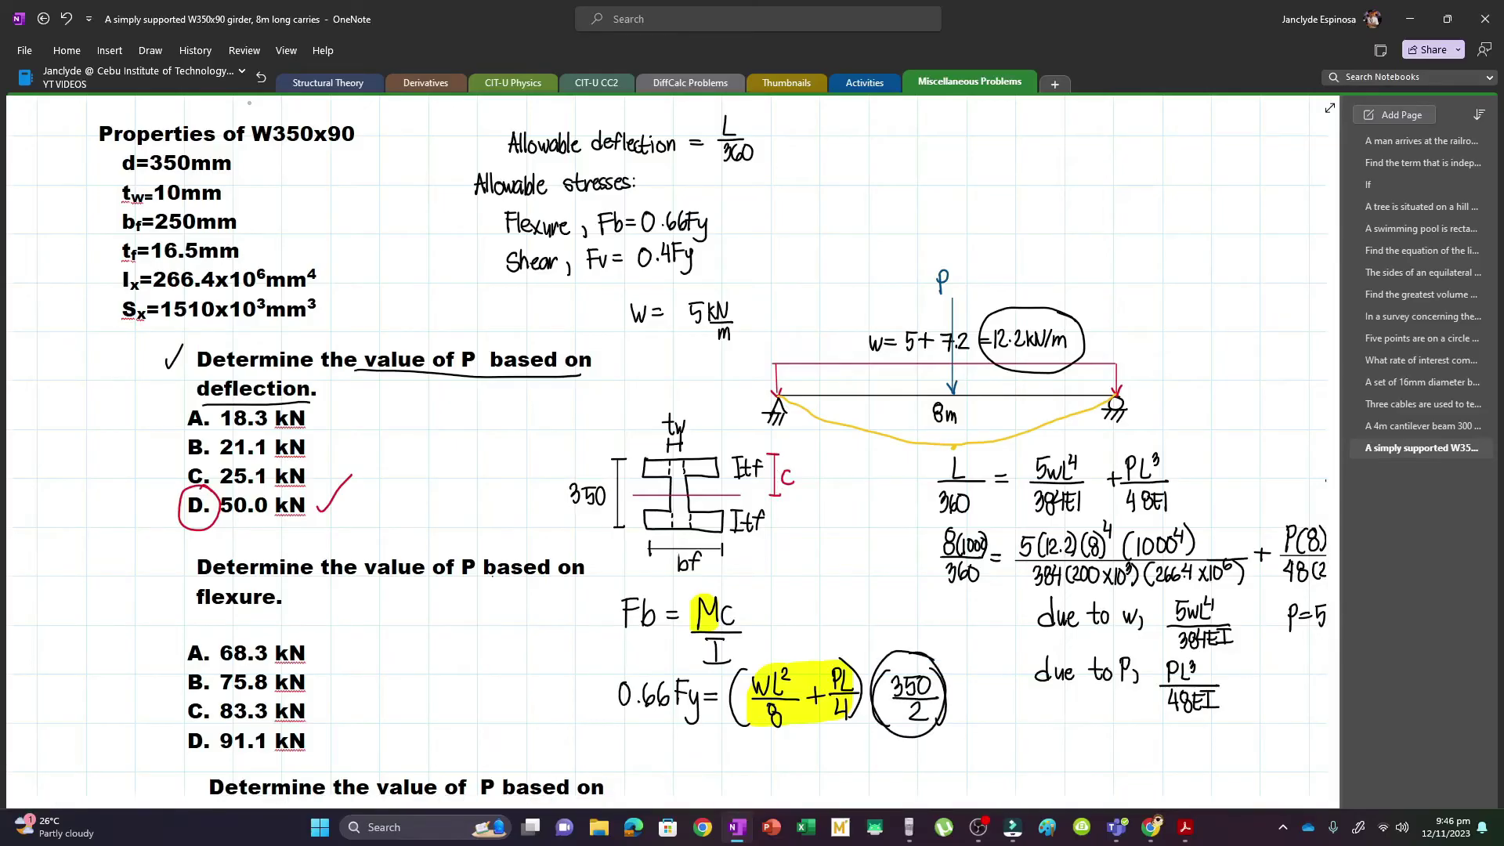